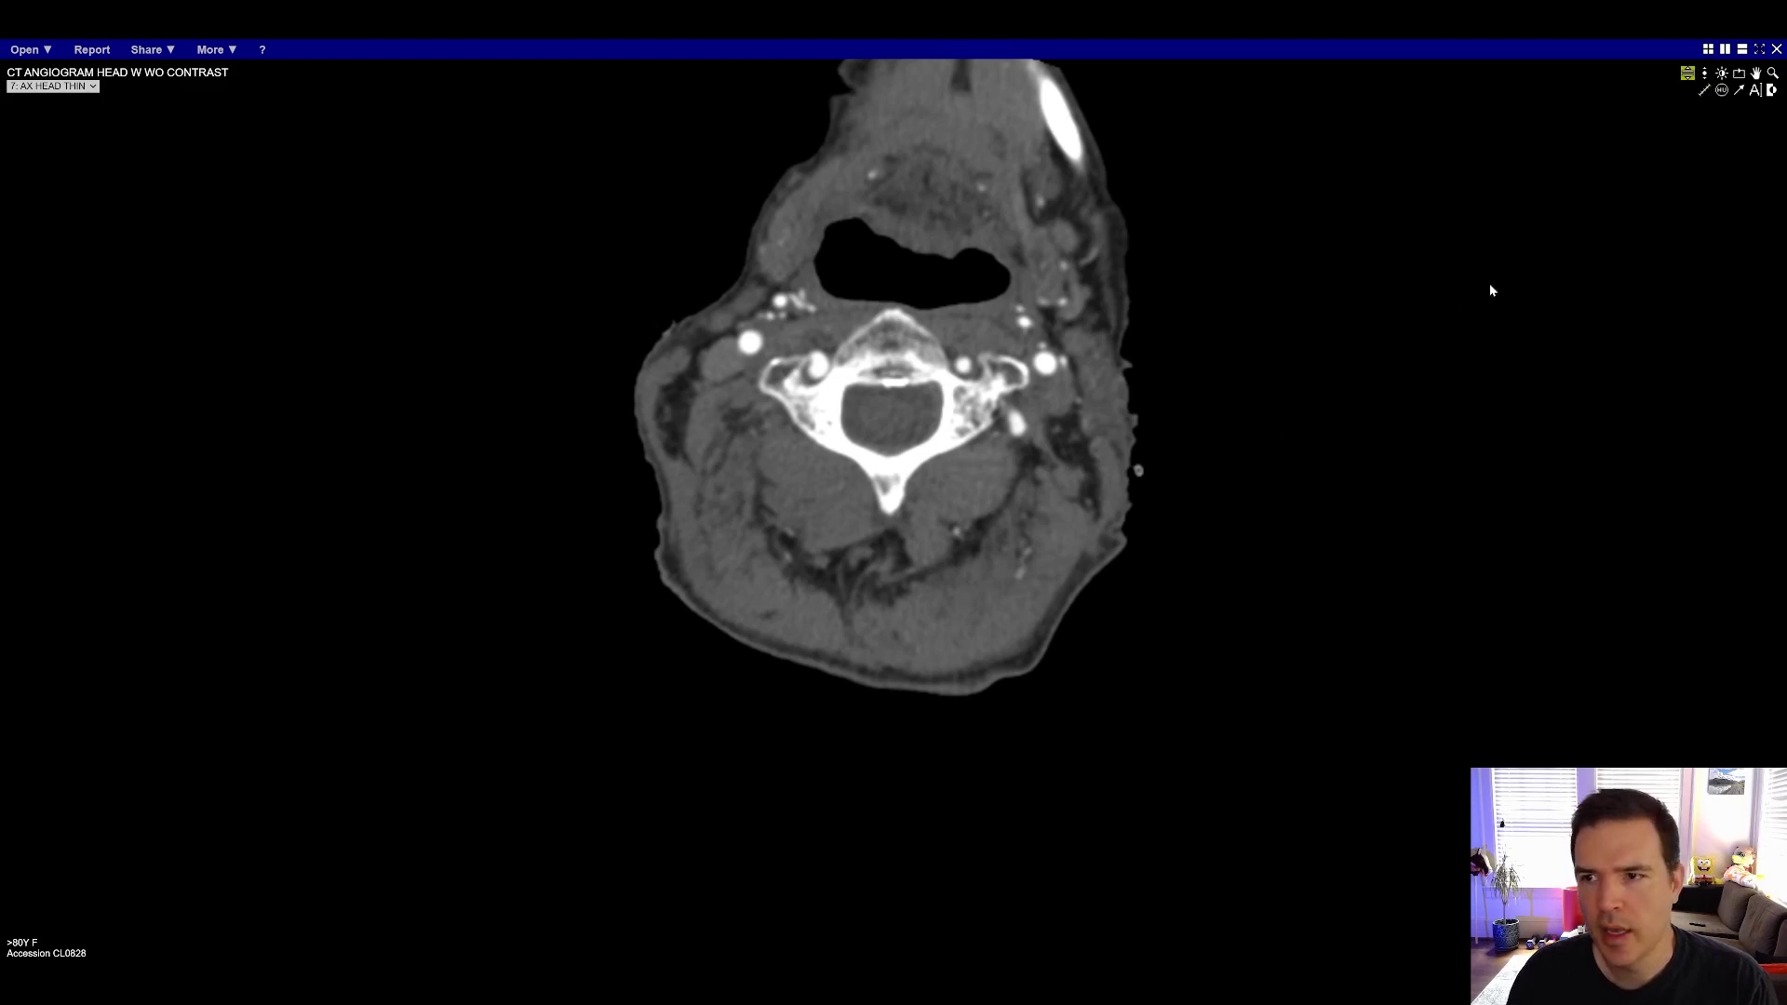
# Examine the carotid and vertebral arteries on the axial thin slices from the upper neck through the skull base
pyautogui.scroll(8, 1293, 365)
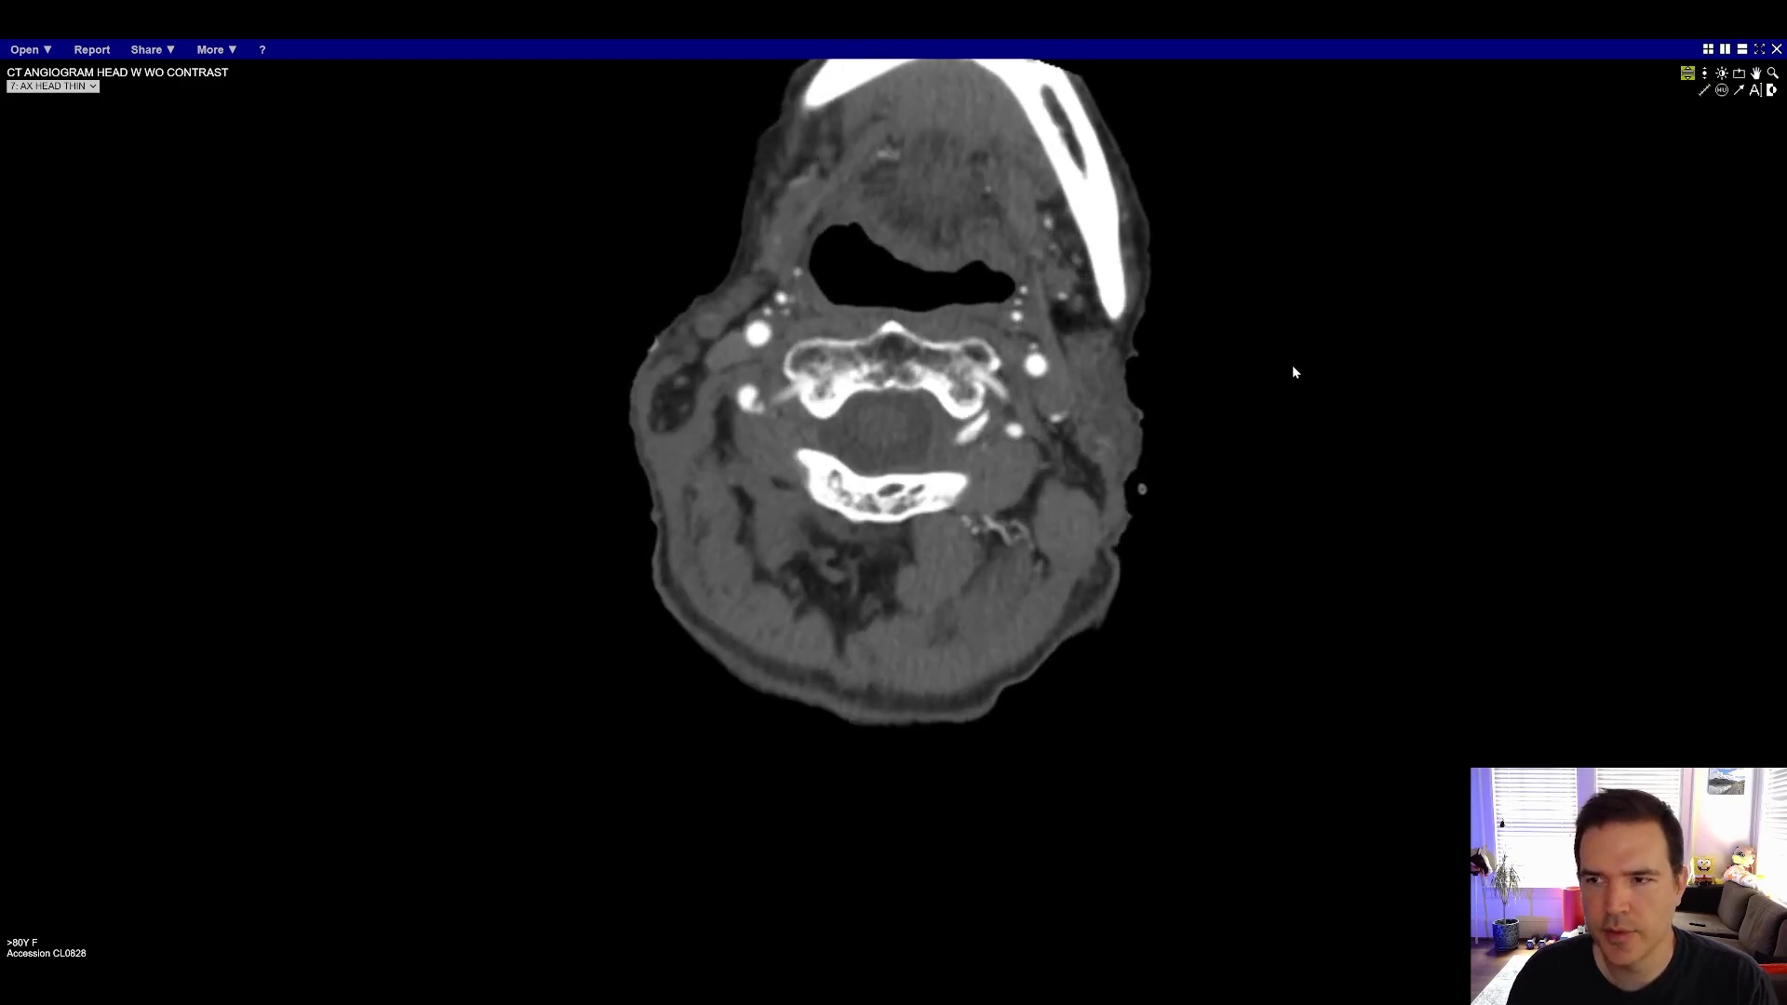
pyautogui.scroll(5, 1271, 276)
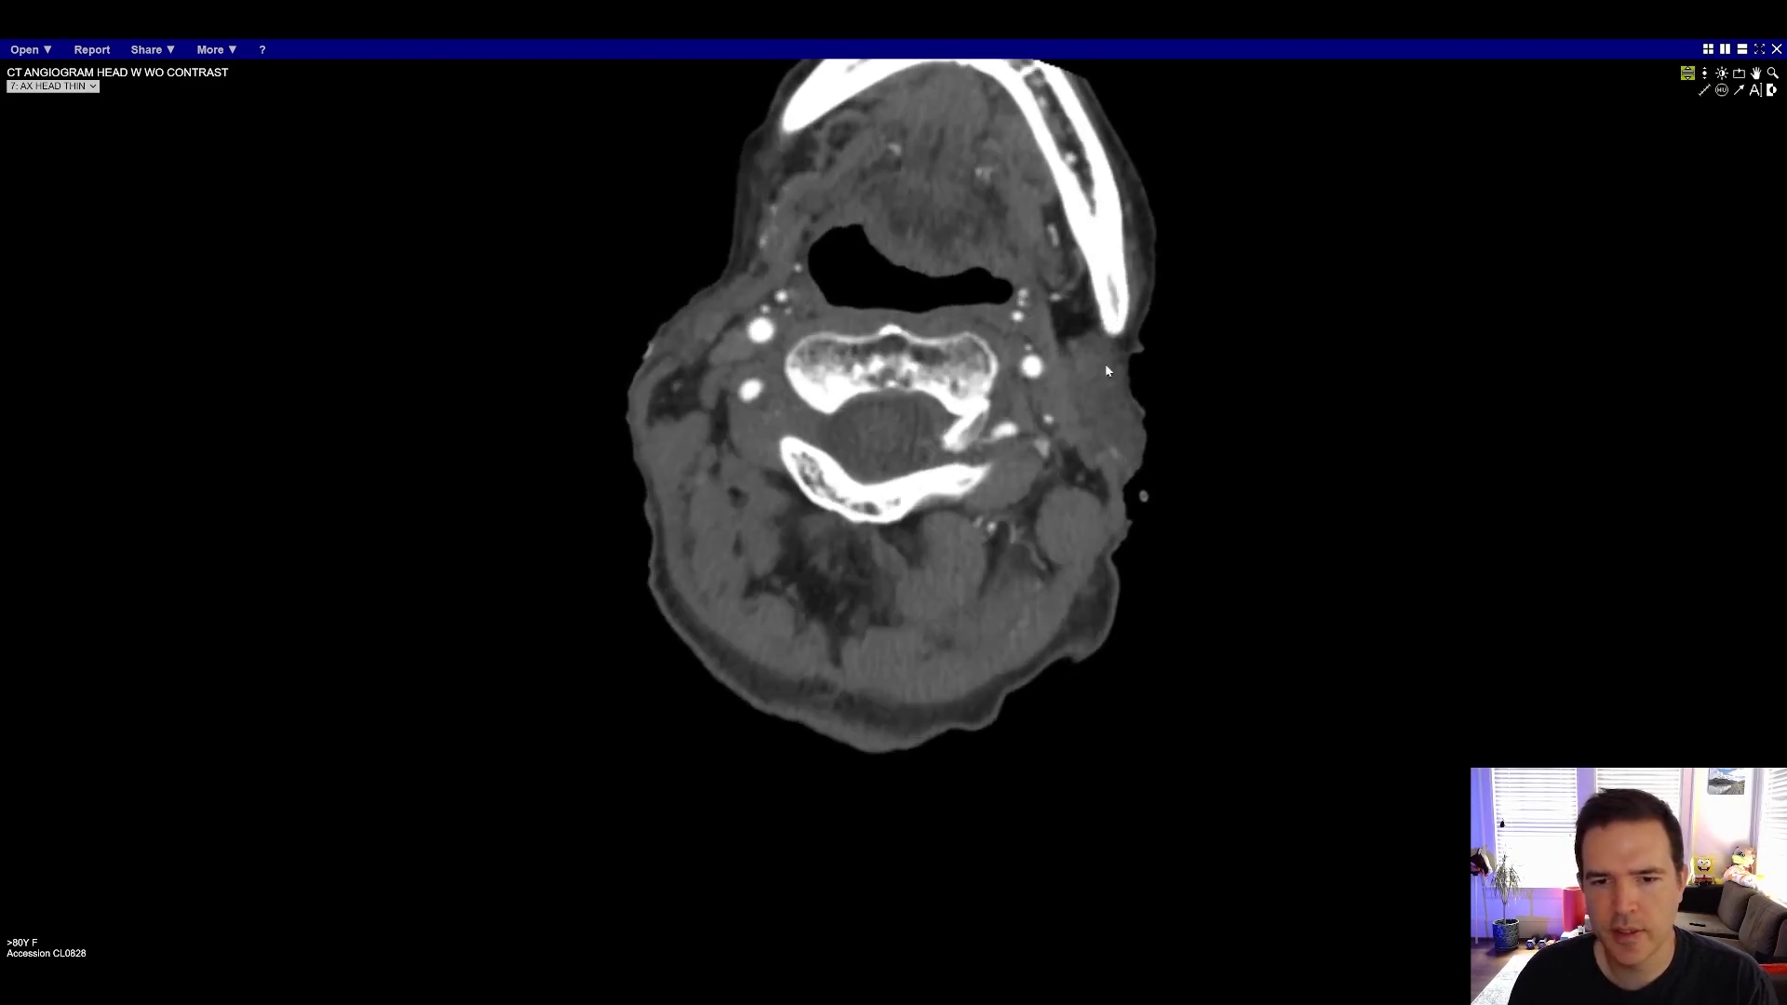
pyautogui.scroll(2, 934, 375)
pyautogui.scroll(-1, 758, 363)
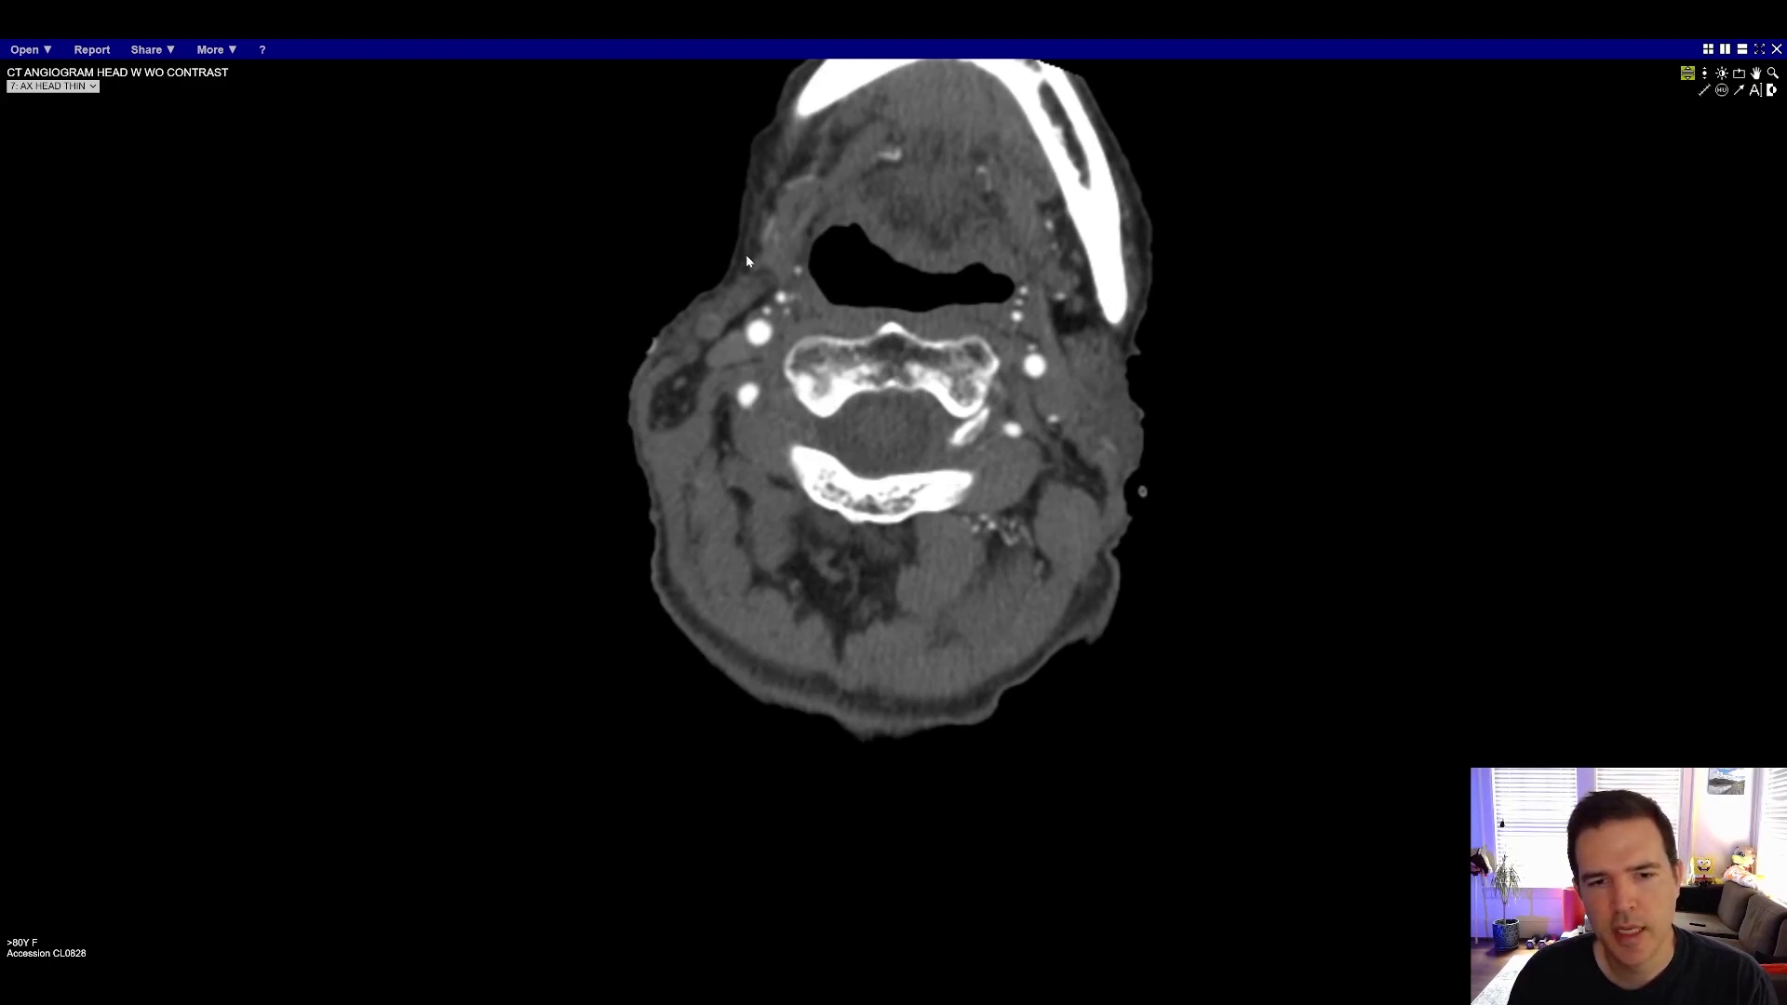
pyautogui.scroll(10, 877, 422)
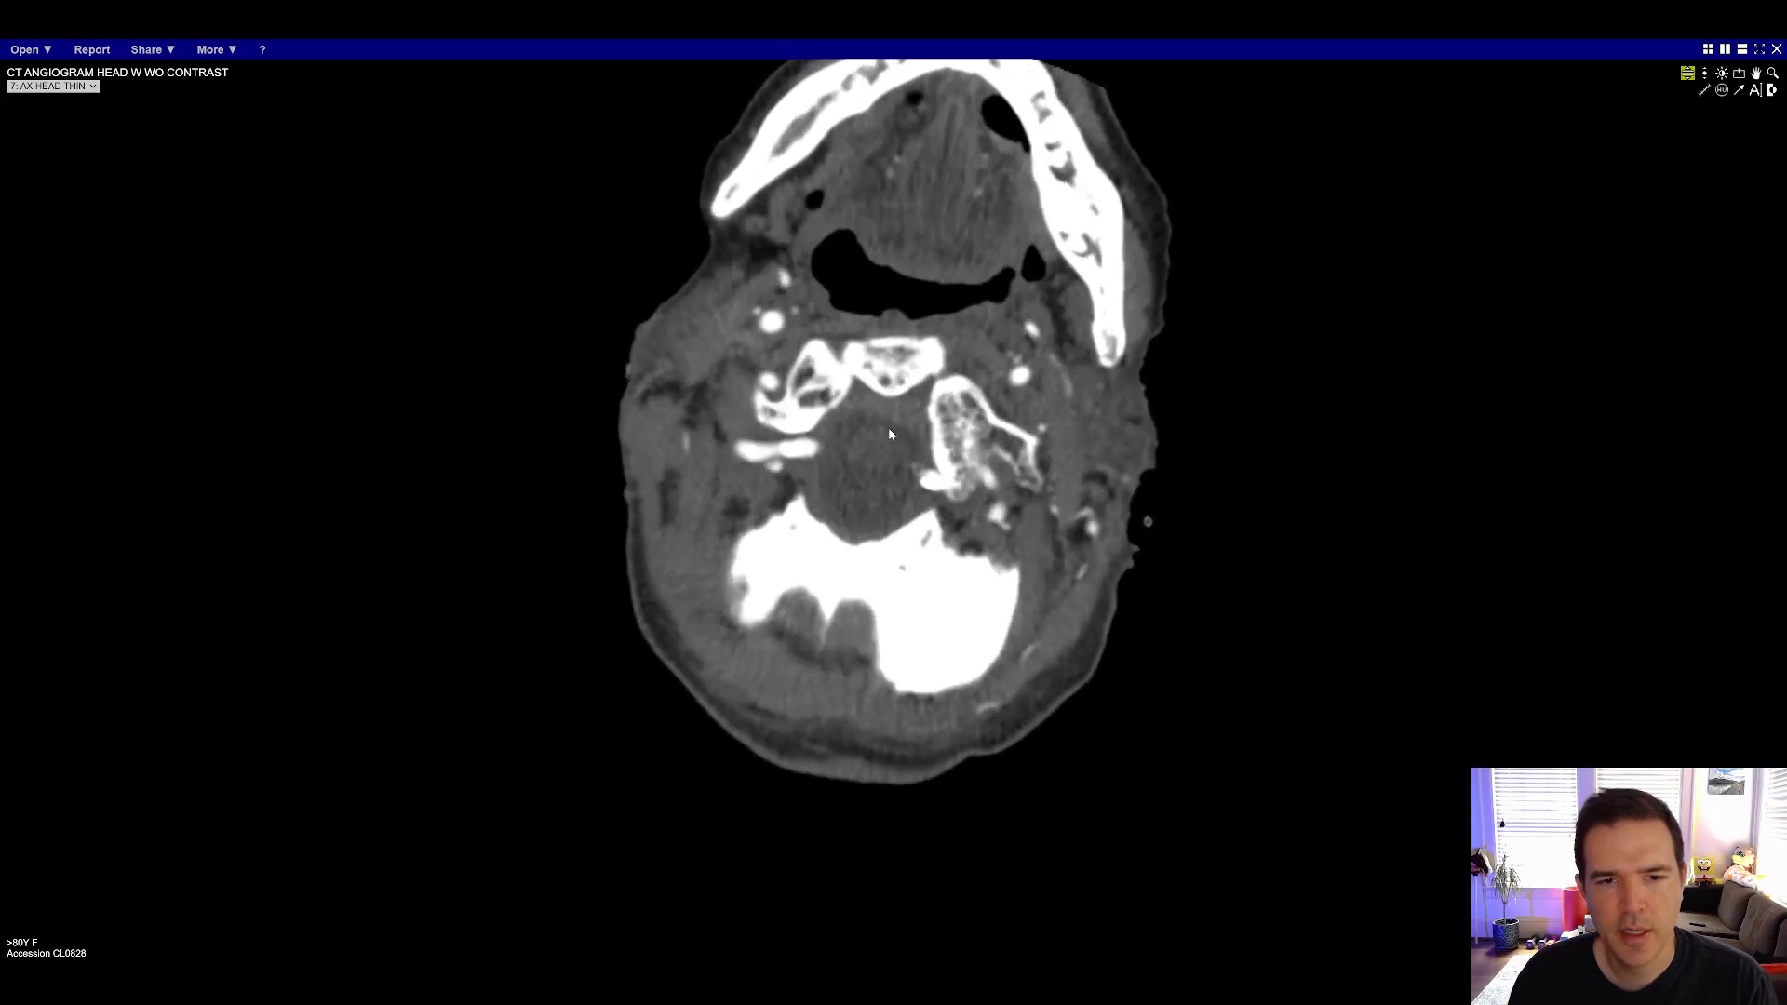
pyautogui.scroll(10, 886, 433)
pyautogui.scroll(-10, 884, 426)
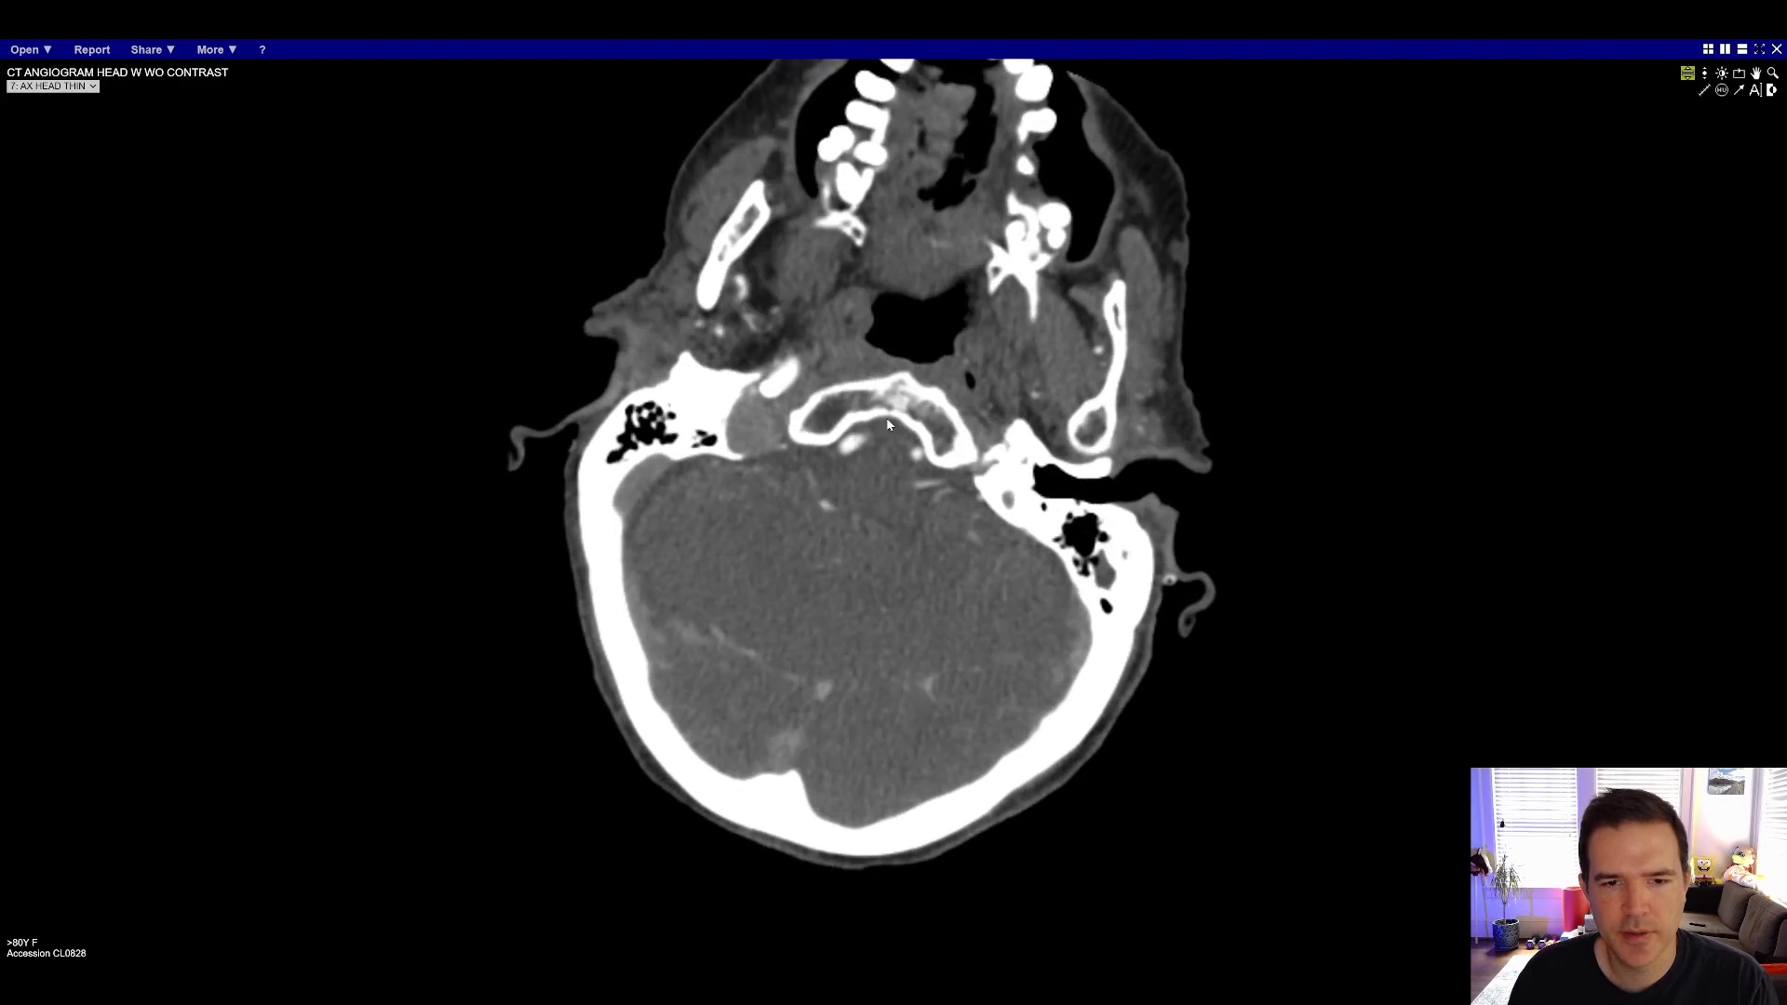
pyautogui.scroll(3, 889, 428)
pyautogui.scroll(8, 888, 430)
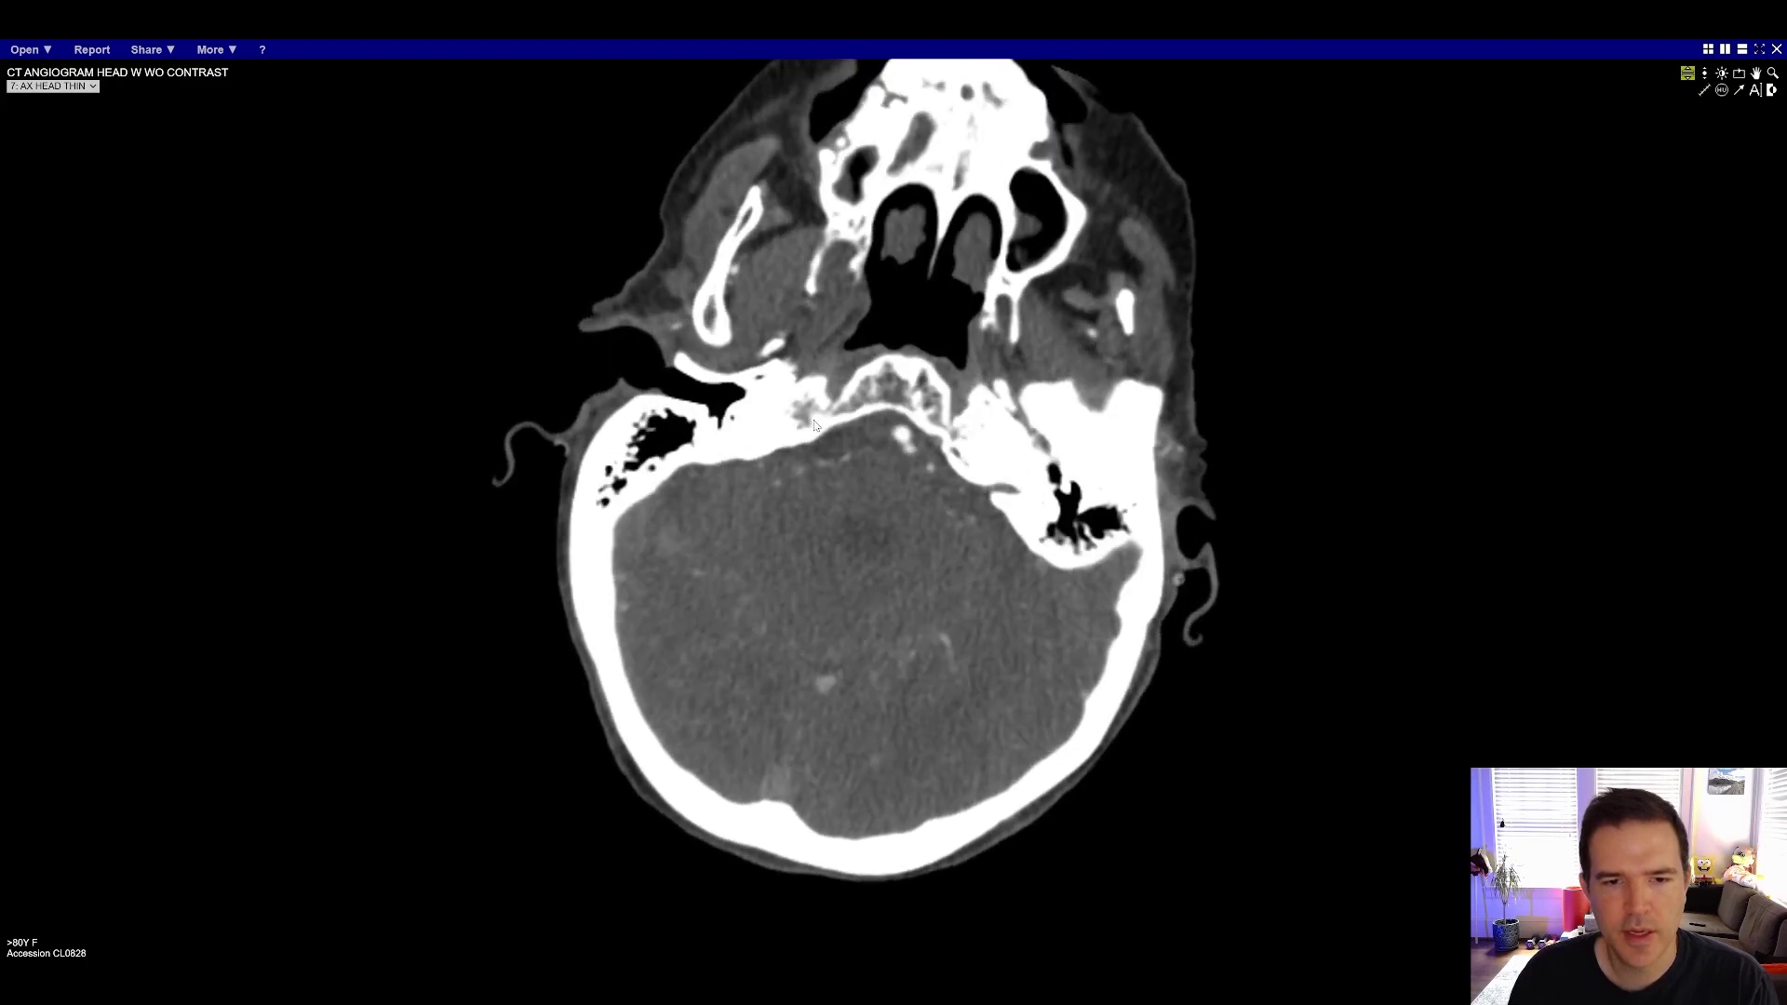
pyautogui.scroll(8, 831, 361)
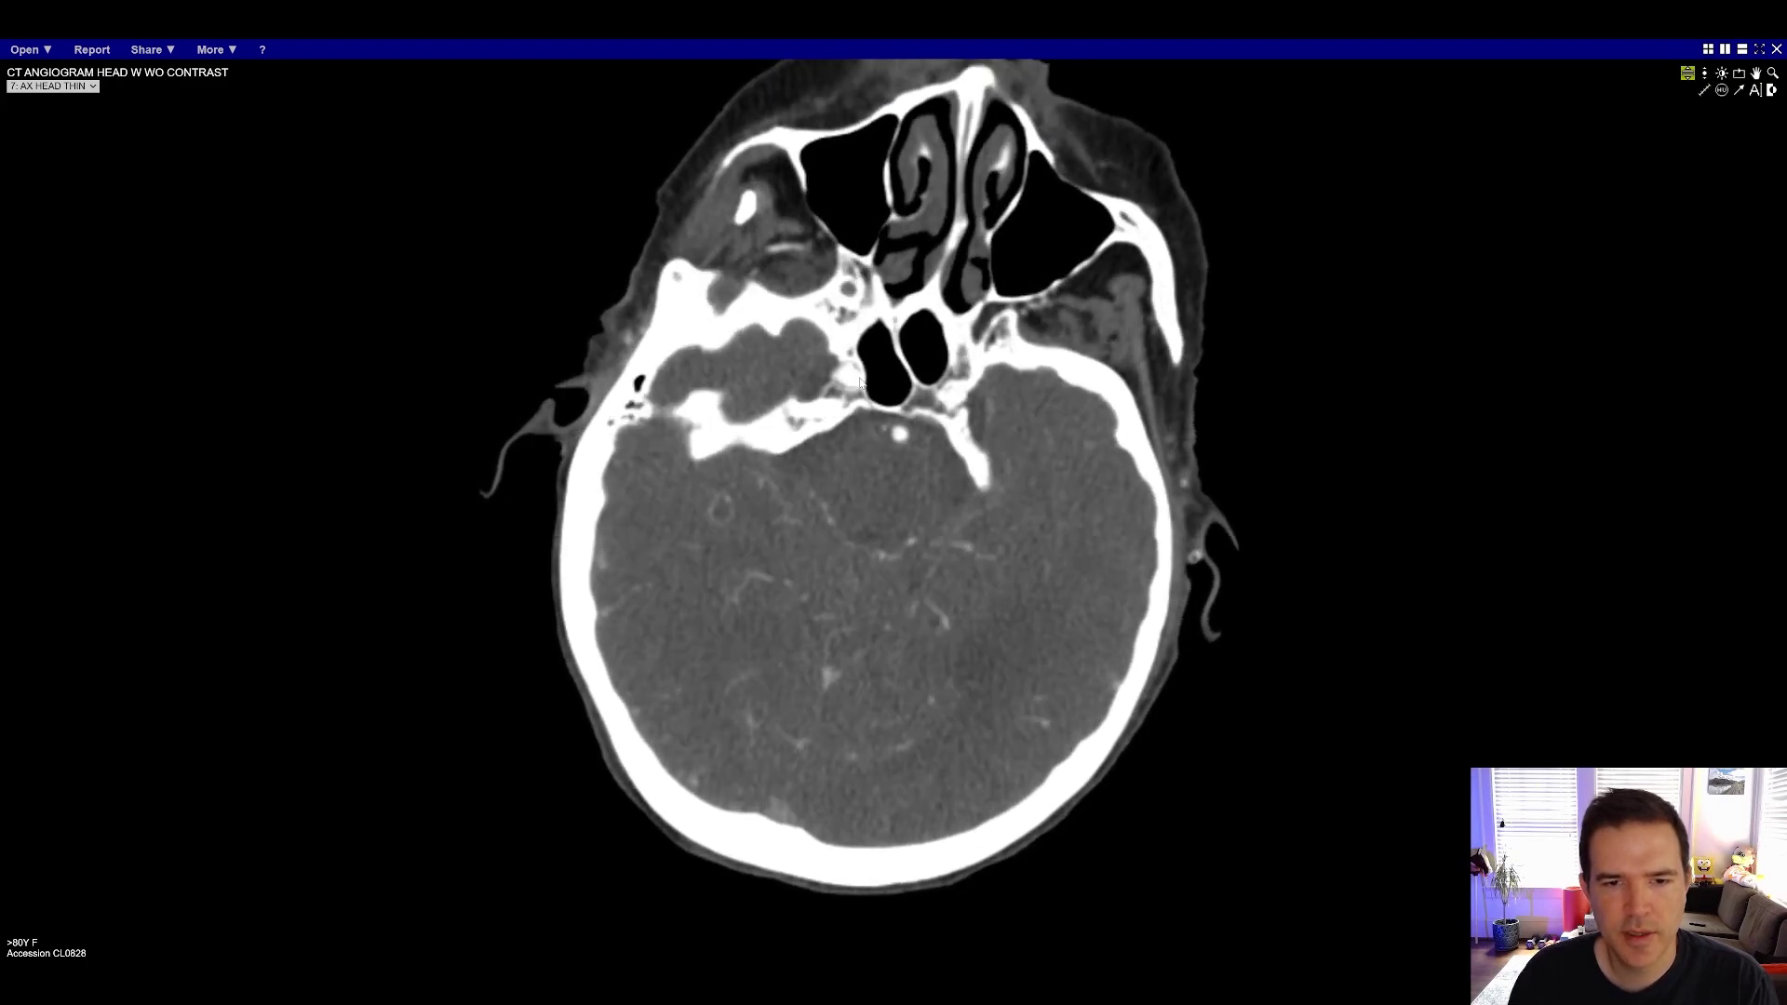
# Adjust the image's window and level to separate vessels from bone, and follow the internal carotid arteries through the skull base
pyautogui.moveTo(1517, 212); pyautogui.dragTo(1552, 232)
pyautogui.click(1687, 75)
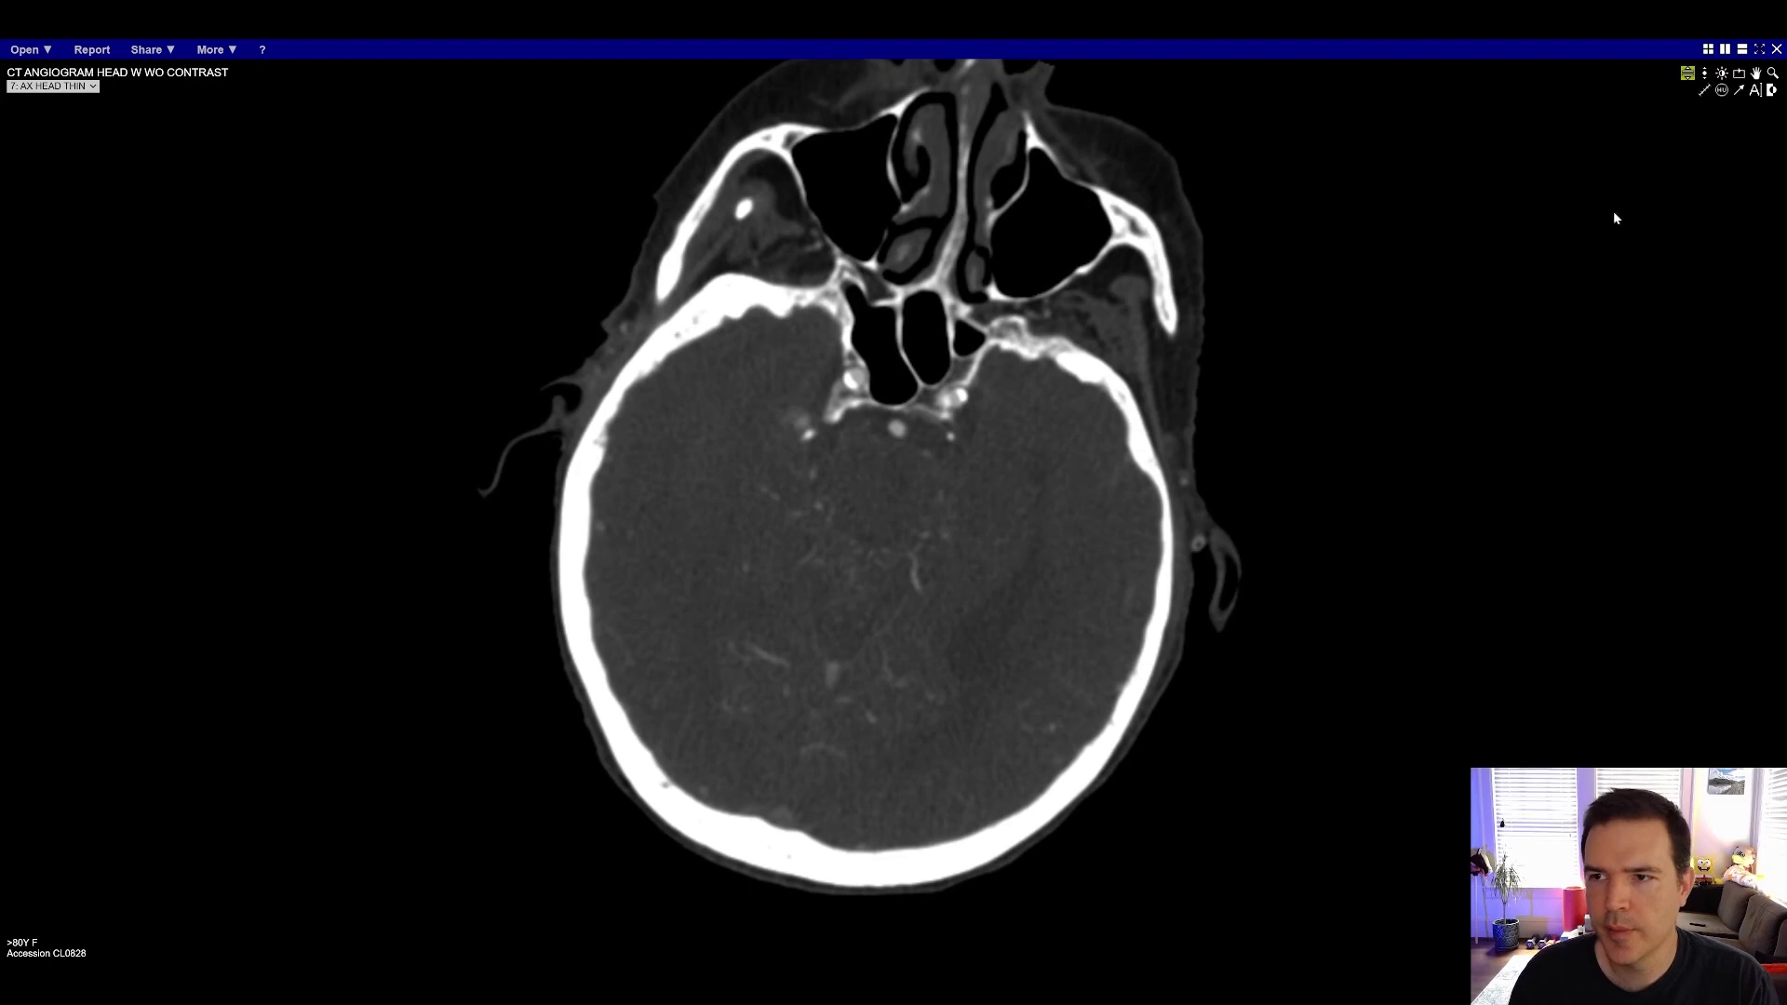
pyautogui.scroll(6, 1409, 226)
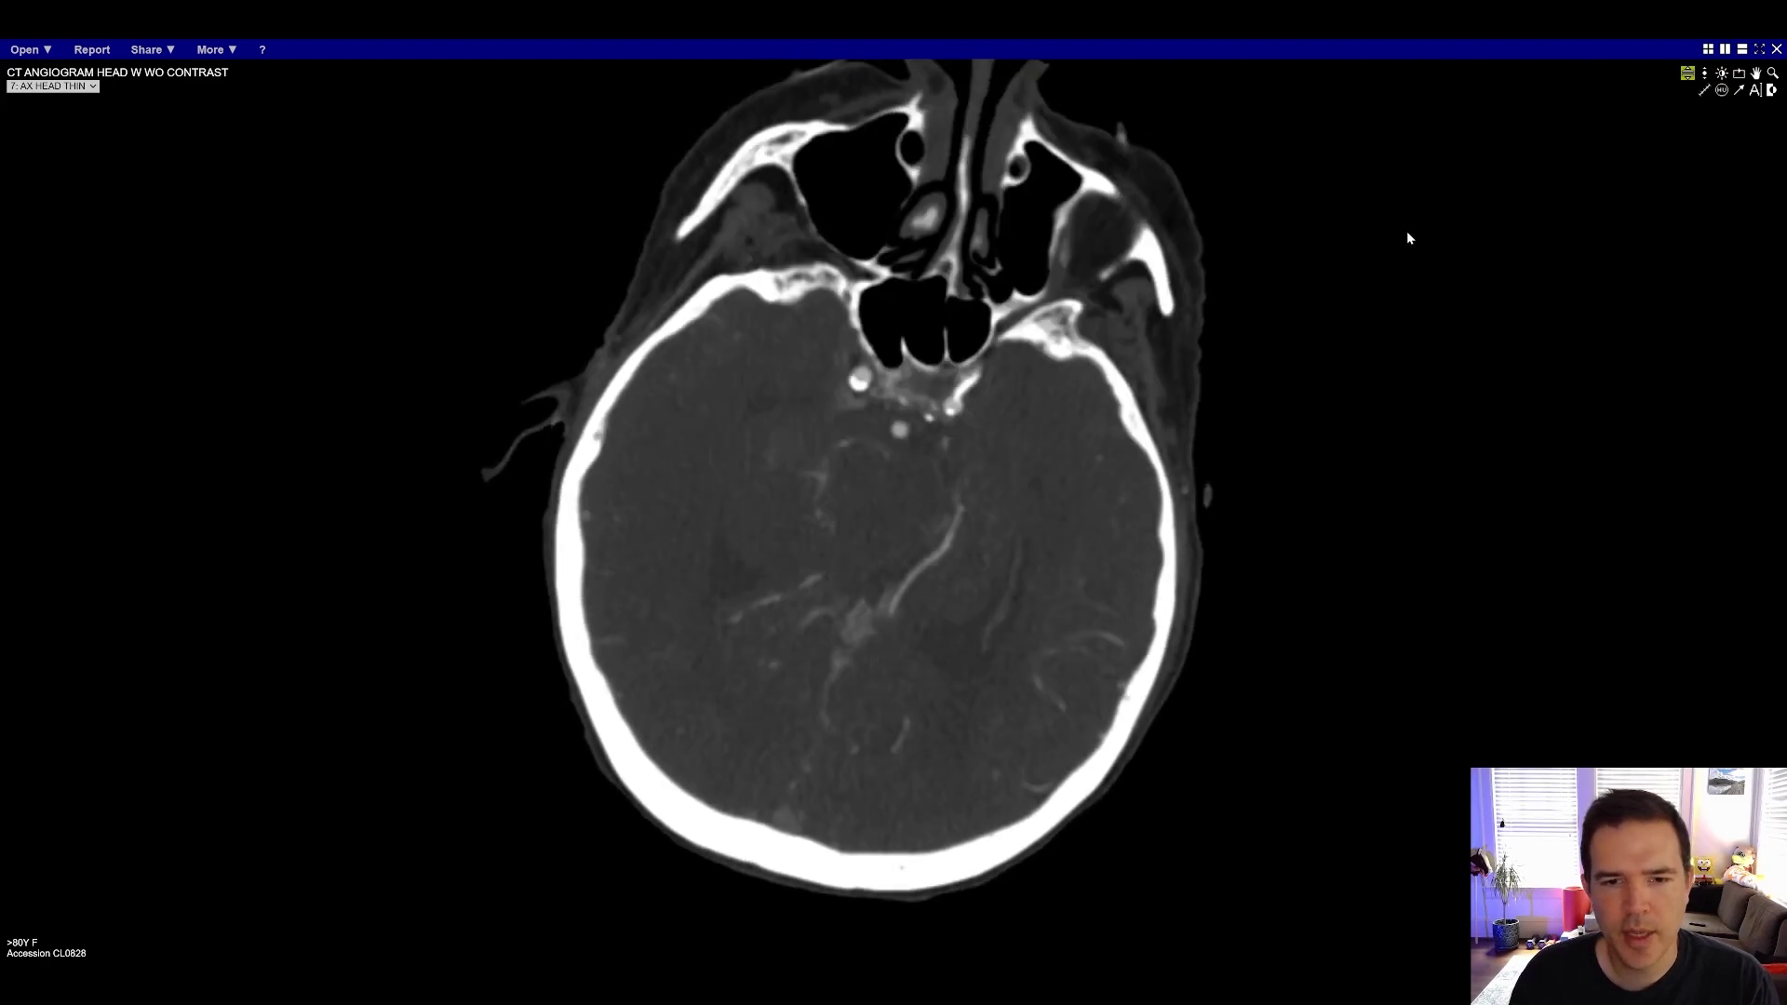
pyautogui.scroll(-5, 869, 372)
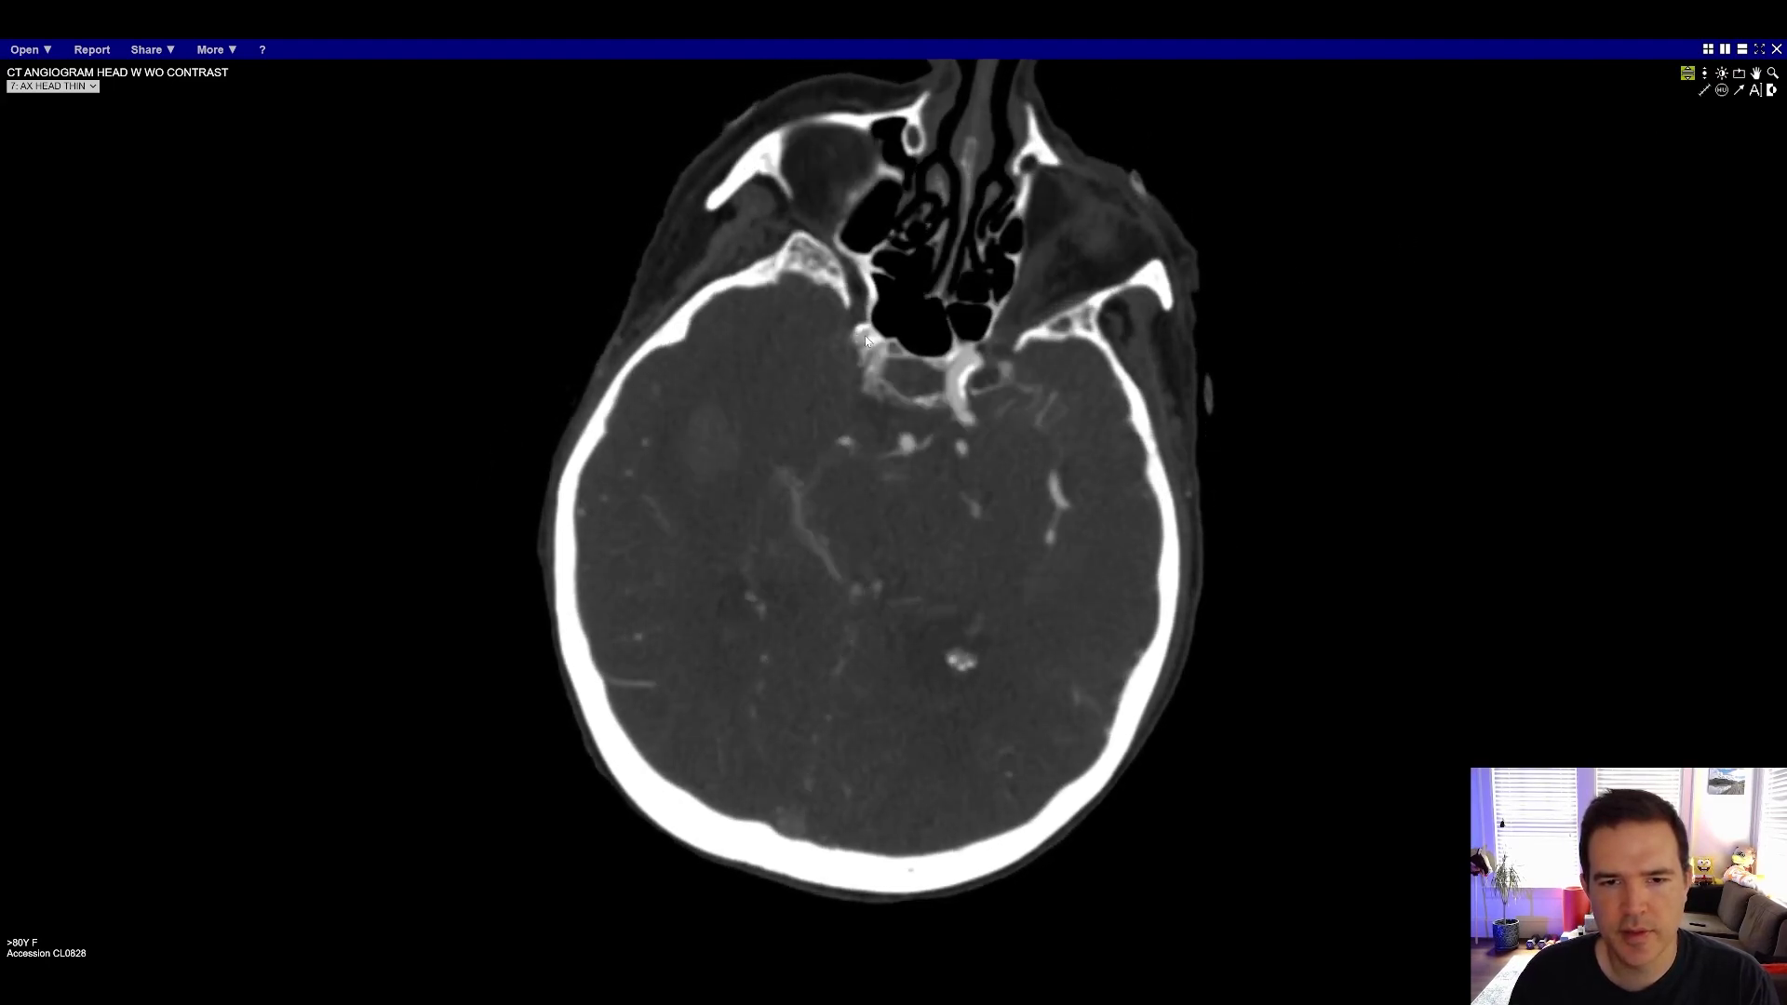
pyautogui.scroll(-6, 888, 365)
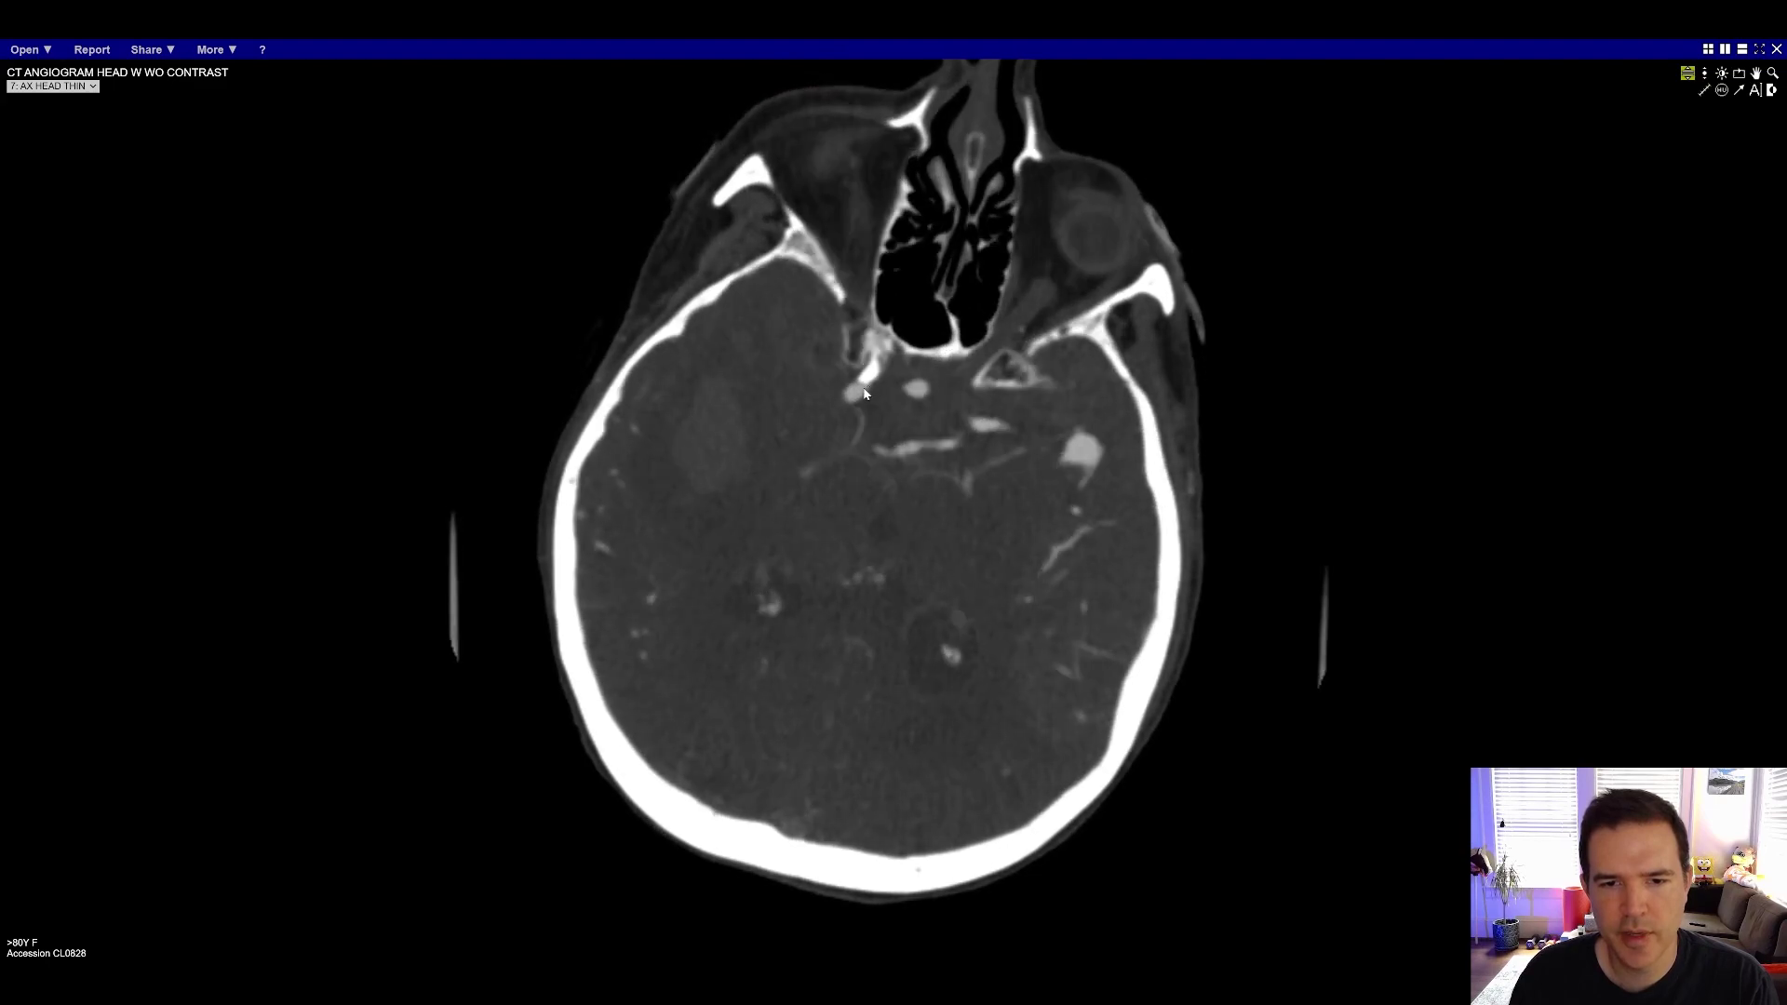
# Trace the right middle cerebral artery from the carotid terminus along its M1 segment to the bifurcation
pyautogui.scroll(5, 847, 406)
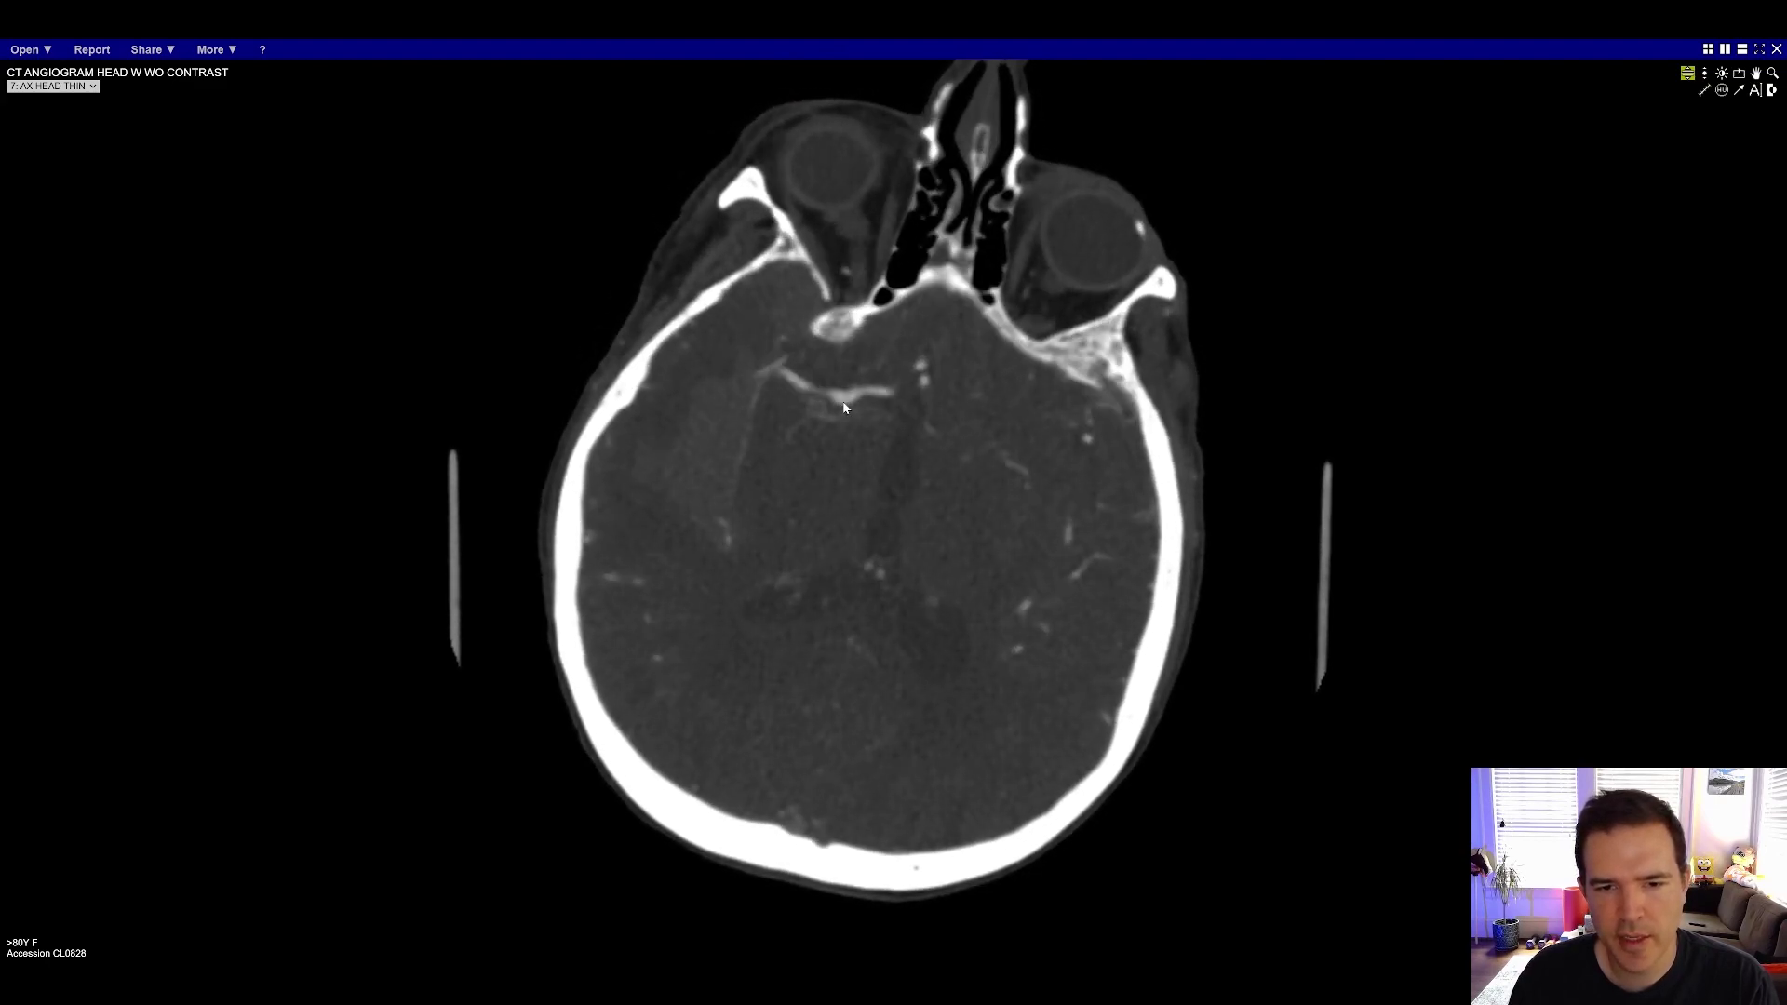
pyautogui.scroll(3, 879, 394)
pyautogui.scroll(-2, 846, 398)
pyautogui.scroll(3, 819, 394)
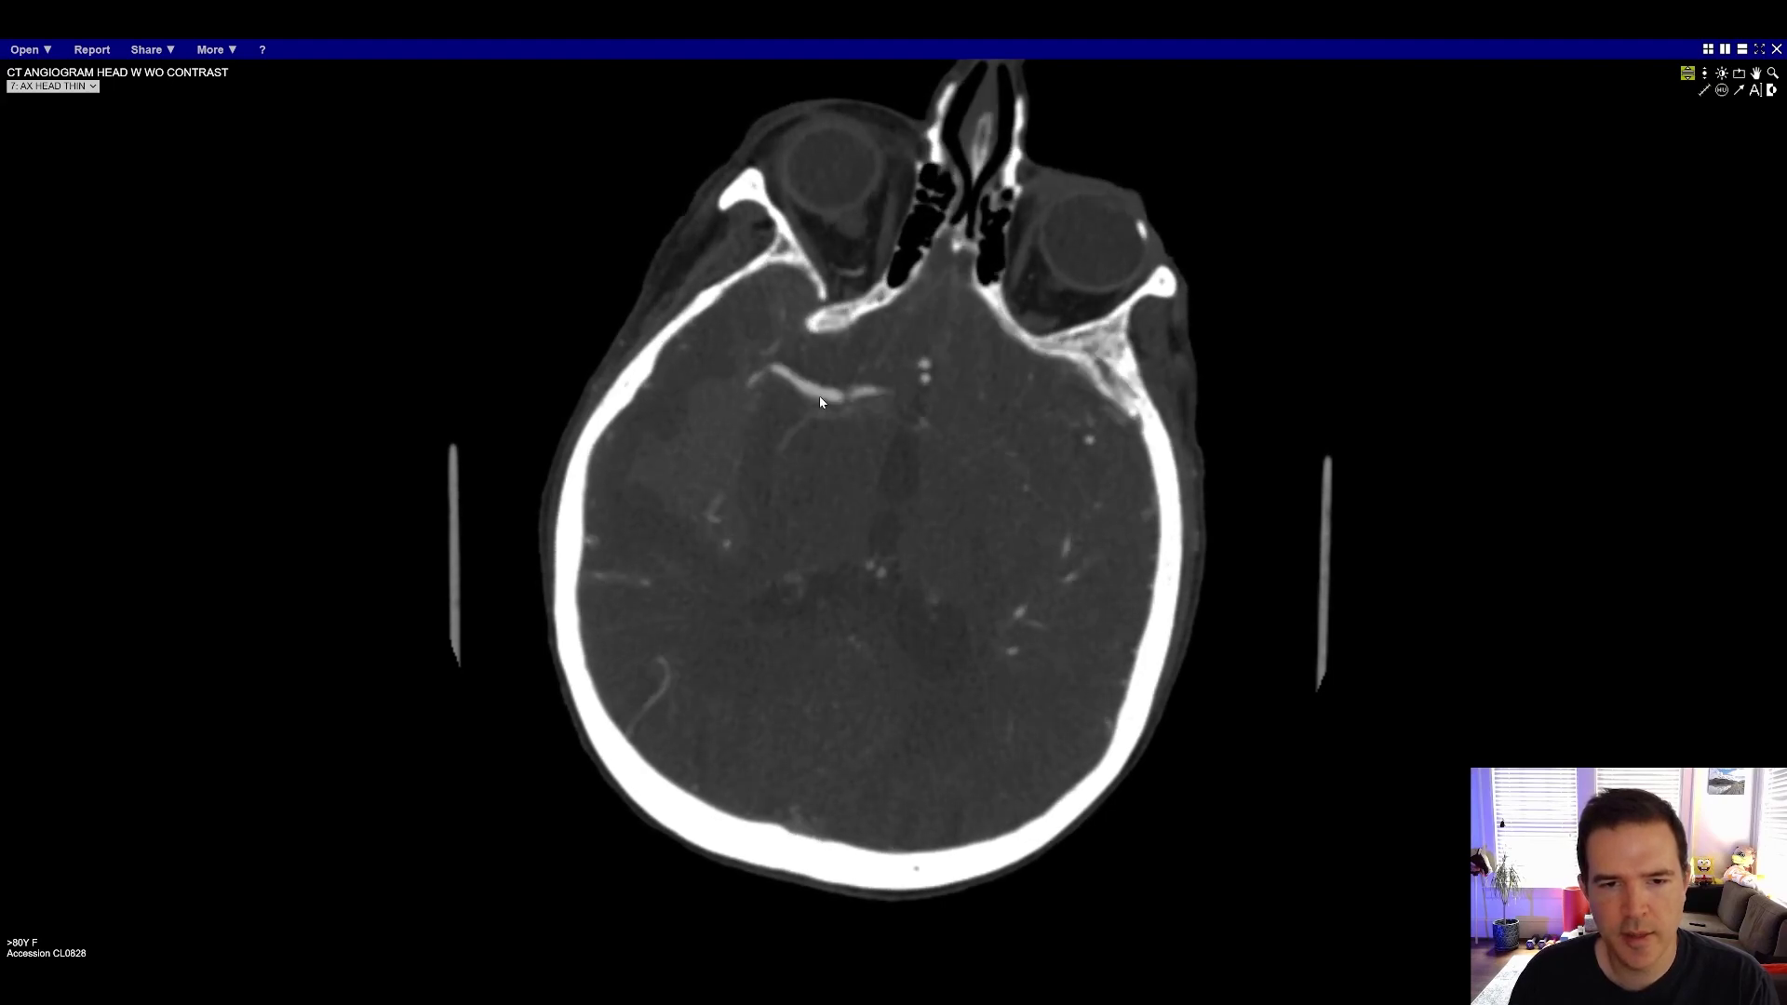
pyautogui.scroll(-5, 809, 399)
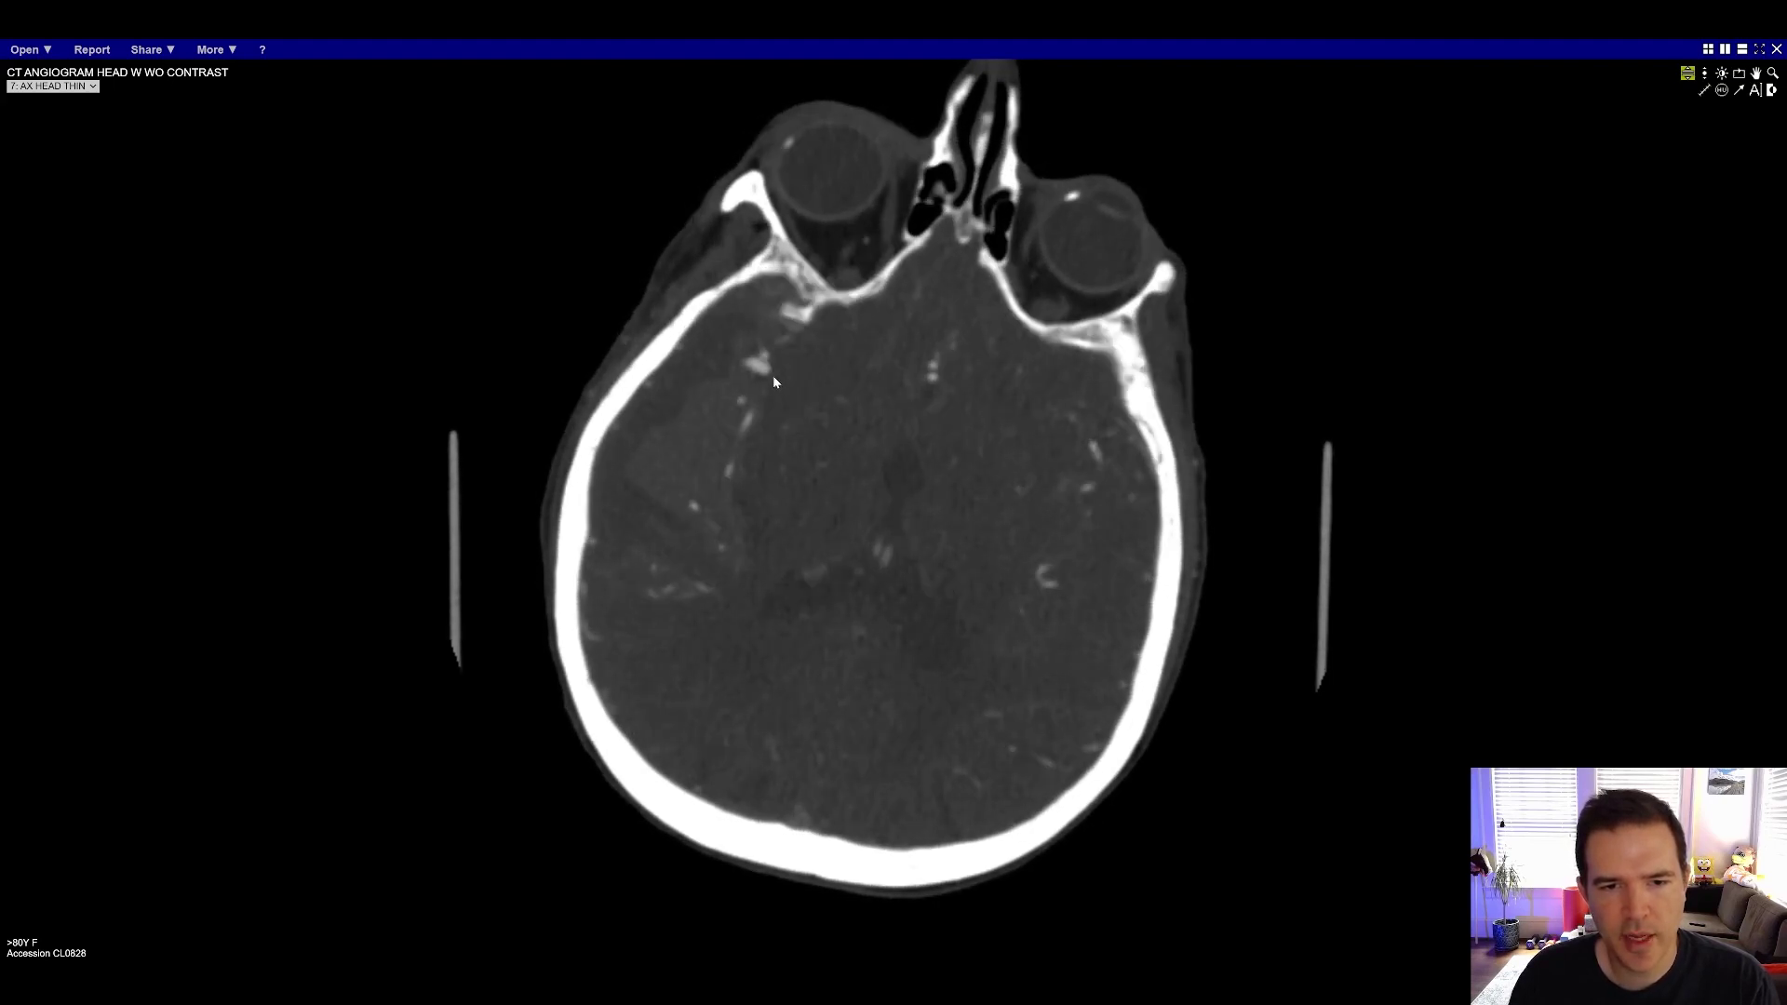
# Inspect the right middle cerebral artery bifurcation and its M2 branches slice by slice through the Sylvian fissure
pyautogui.scroll(-5, 773, 376)
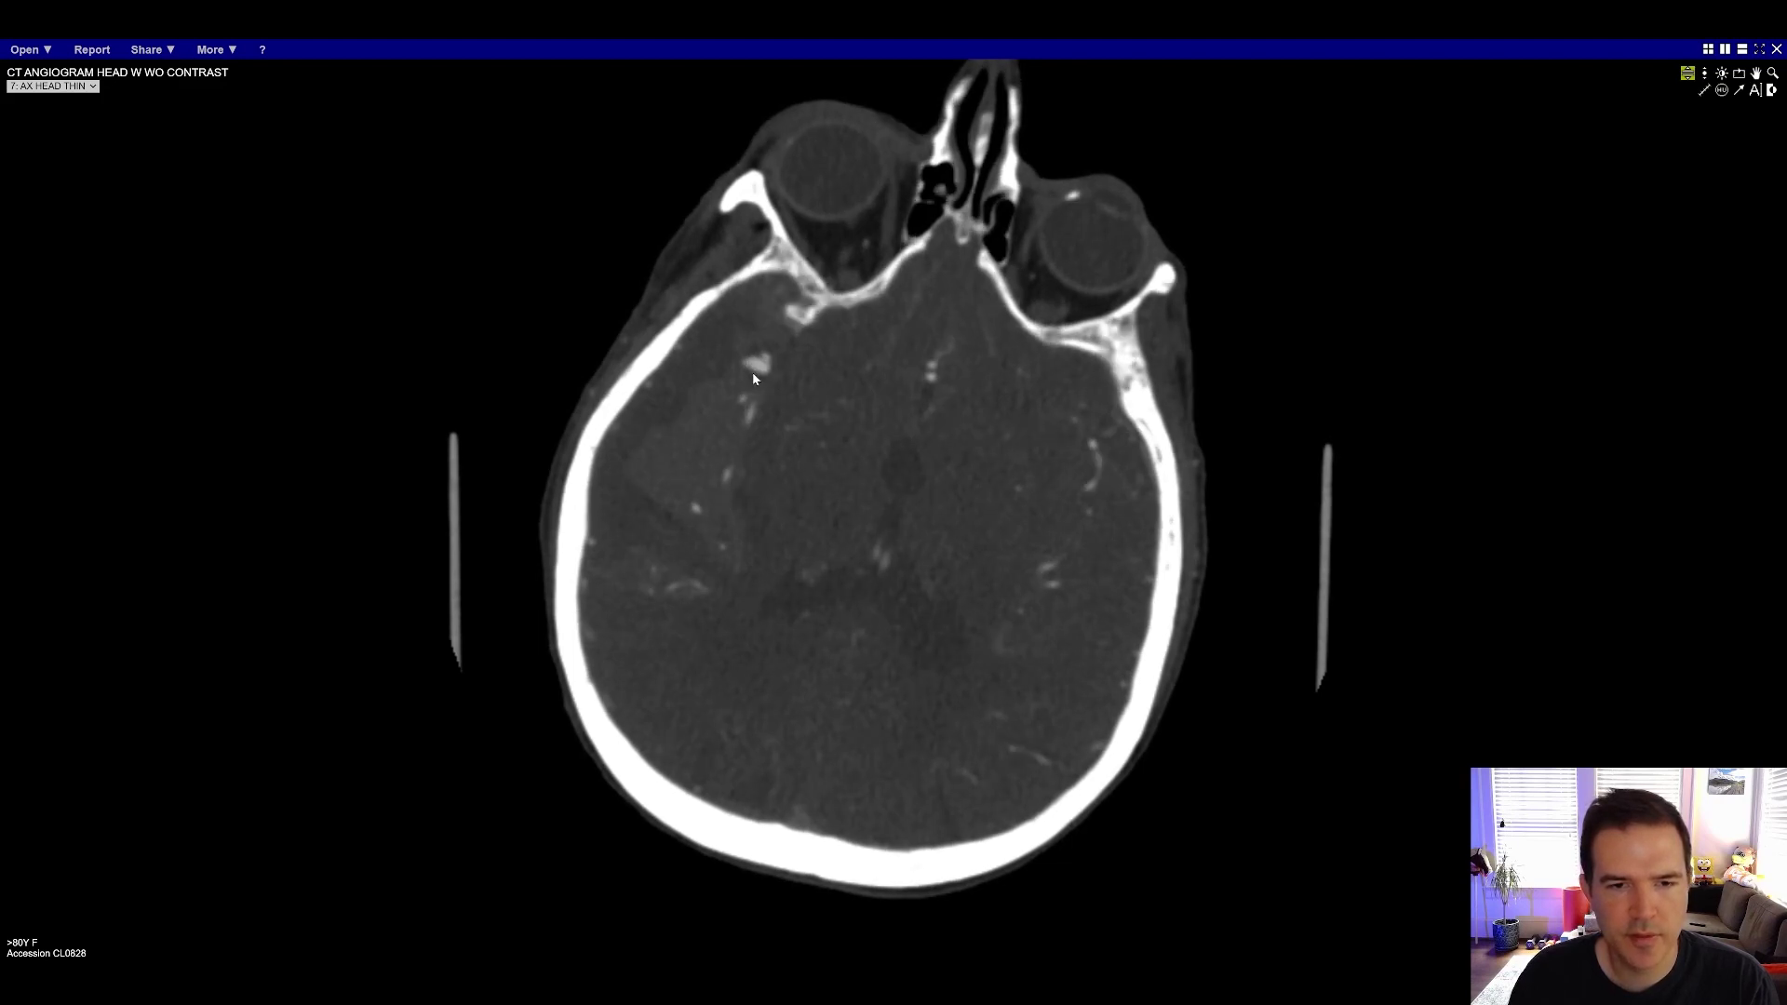
pyautogui.scroll(-2, 750, 372)
pyautogui.scroll(2, 762, 371)
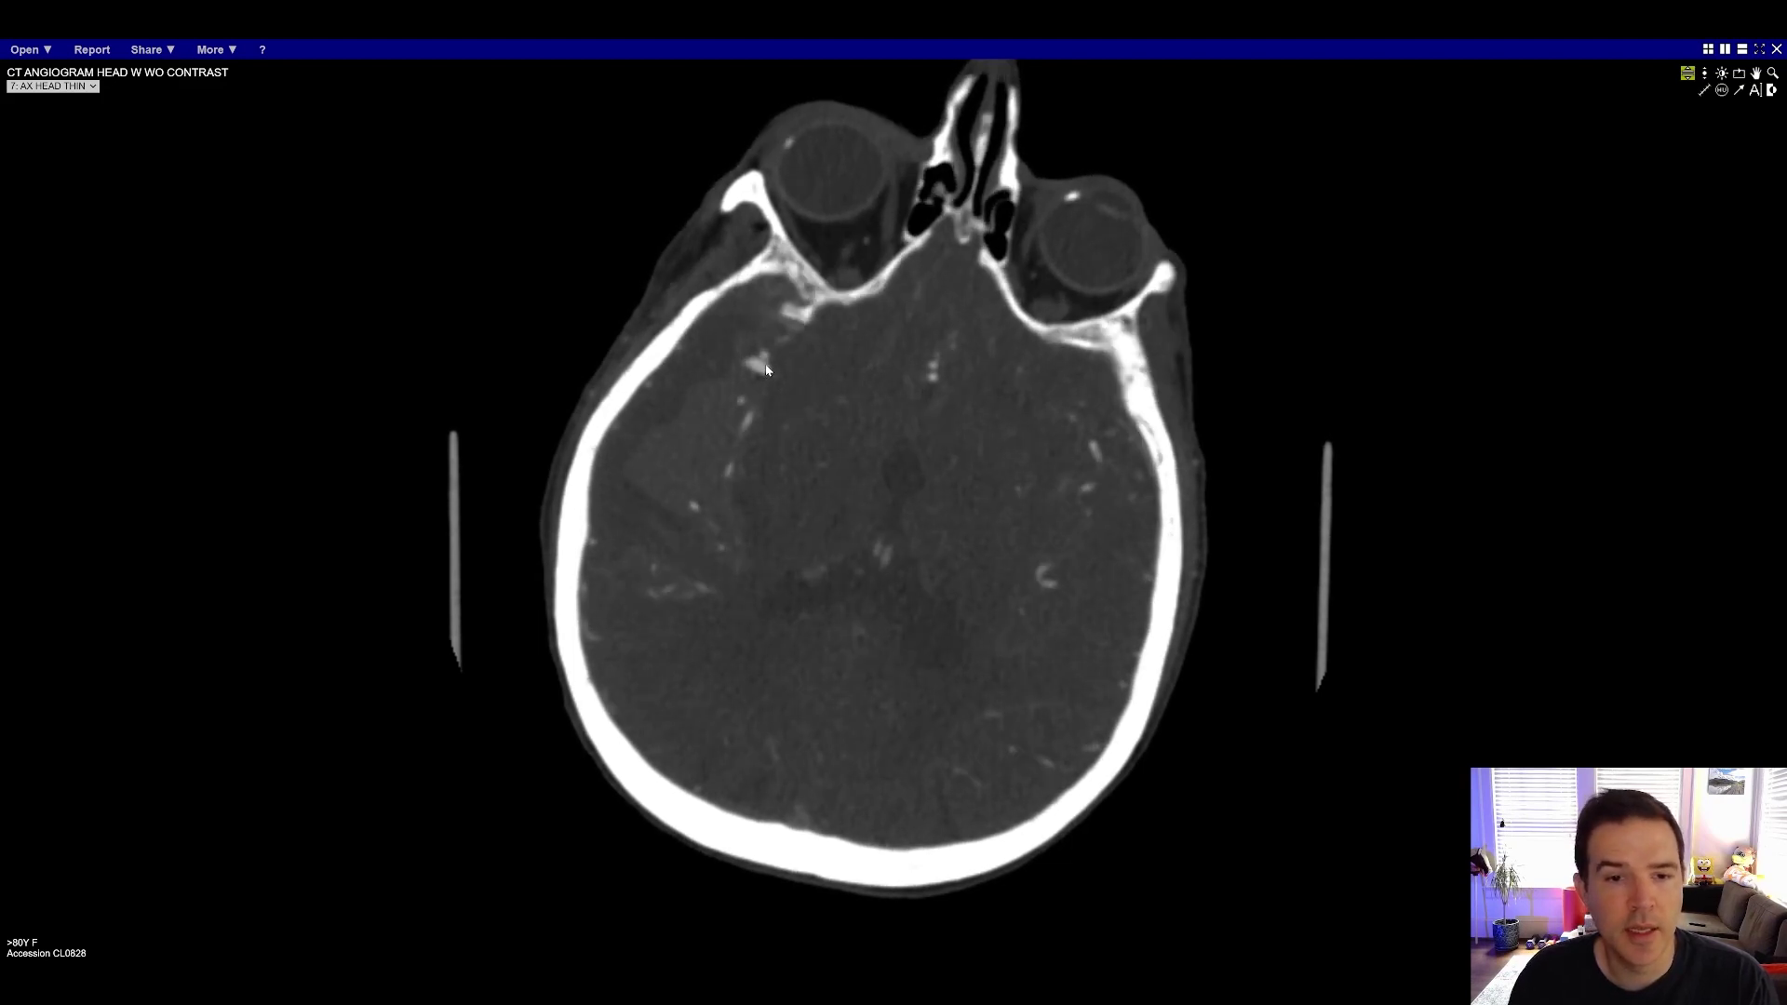
pyautogui.scroll(-3, 754, 372)
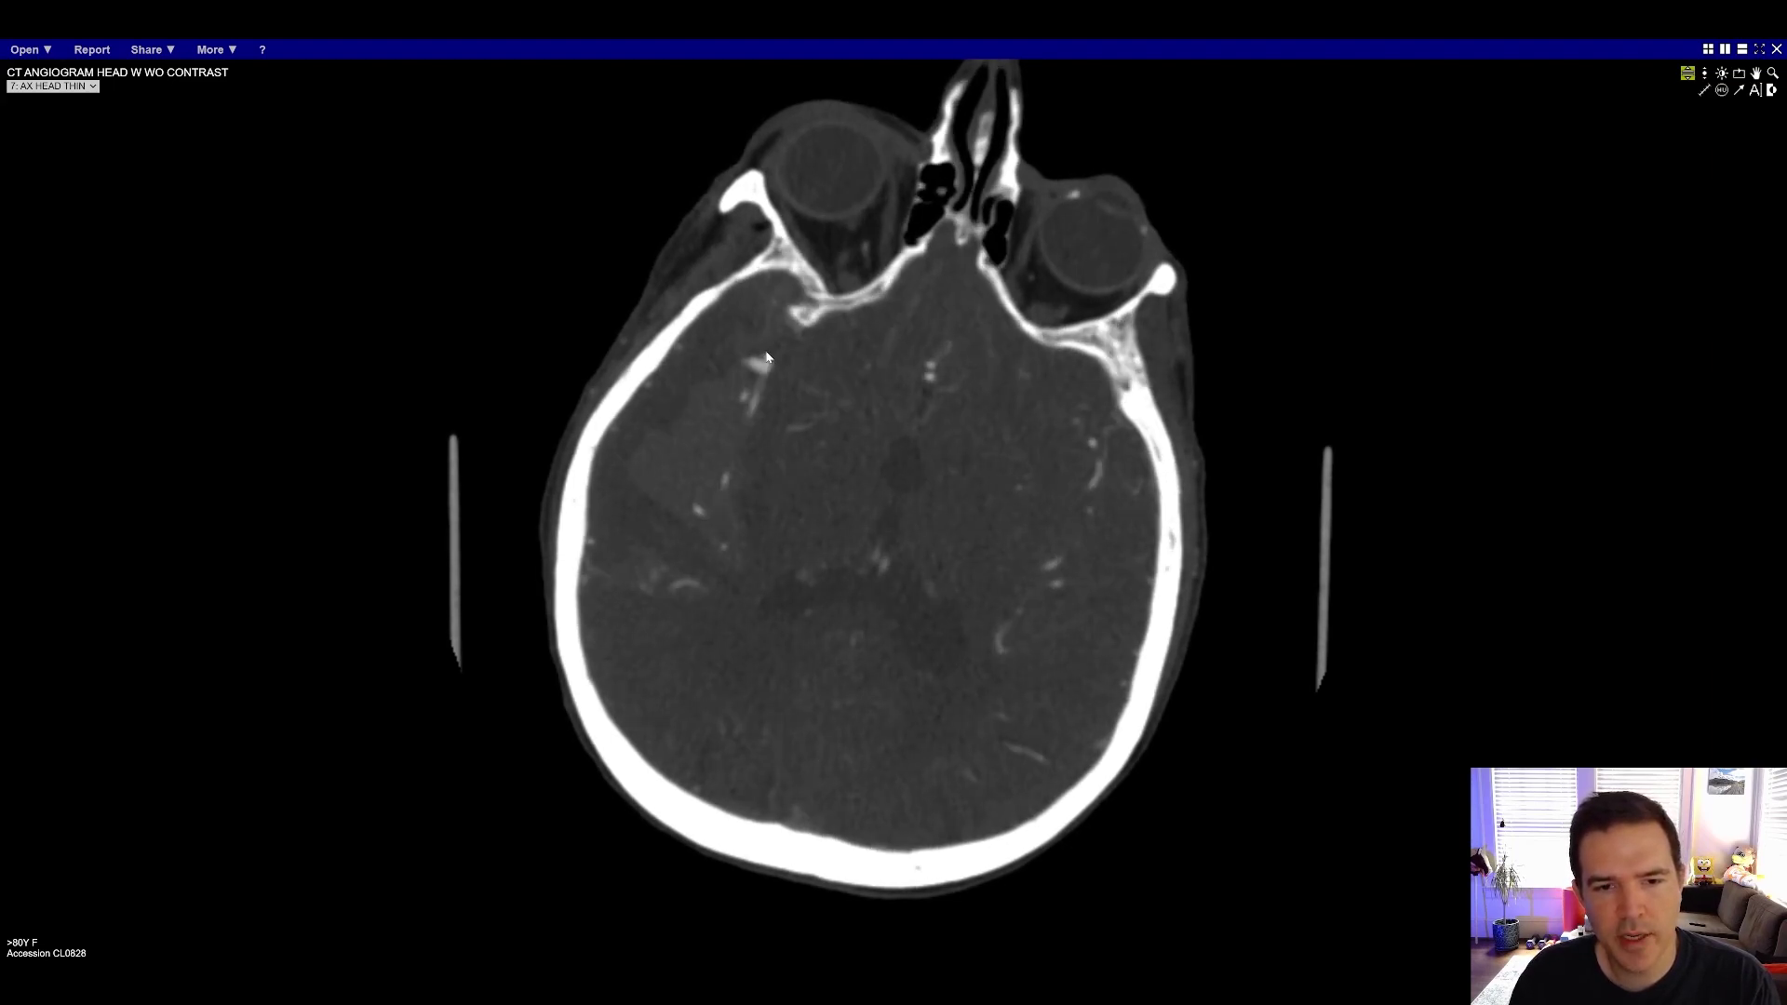
pyautogui.scroll(-1, 761, 374)
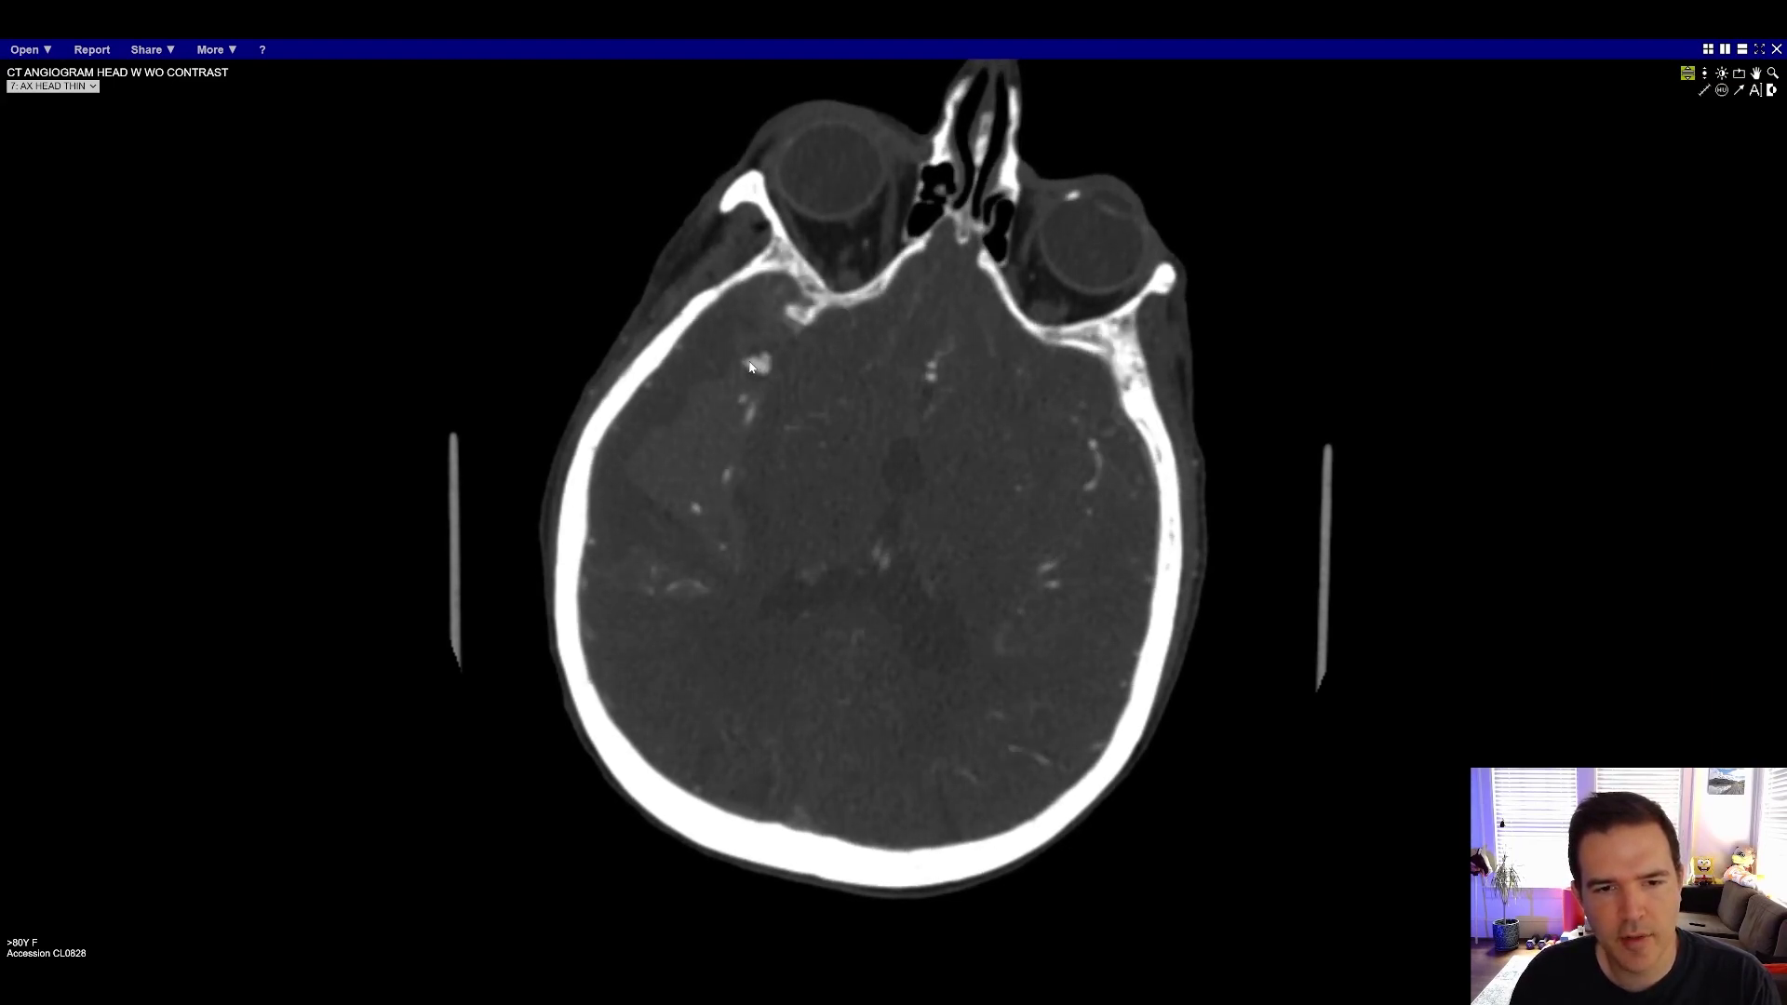
pyautogui.scroll(-5, 761, 385)
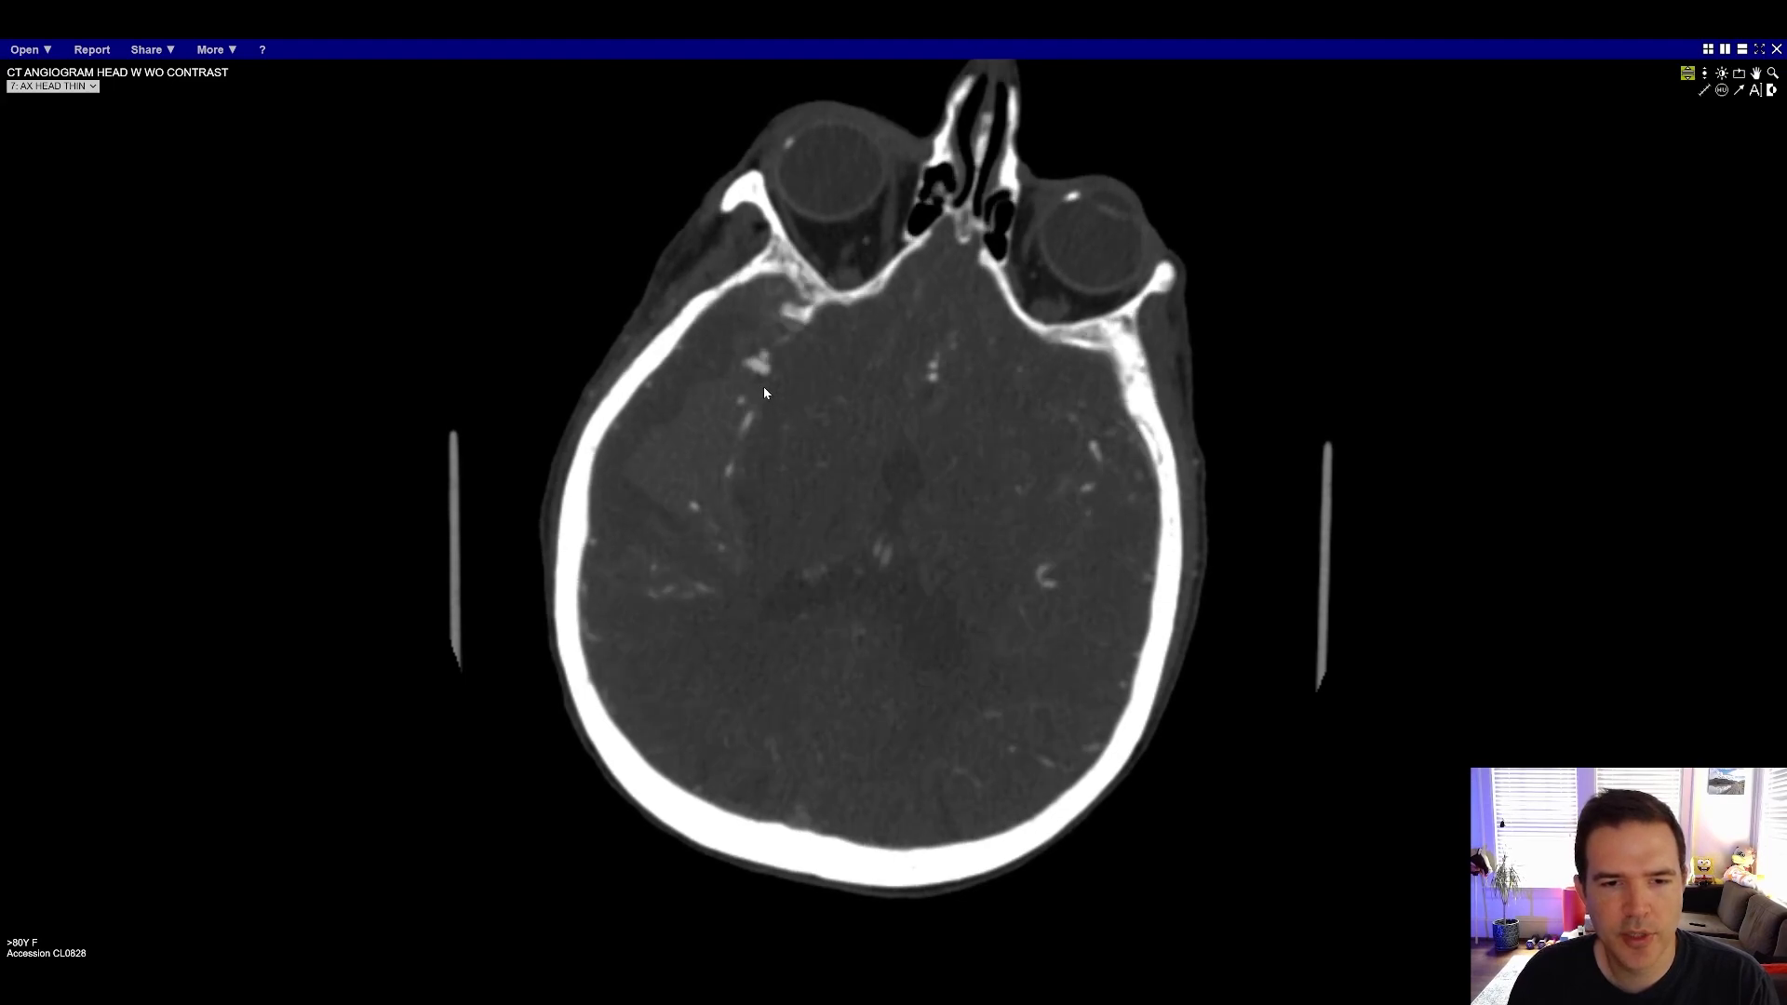
pyautogui.scroll(-2, 778, 372)
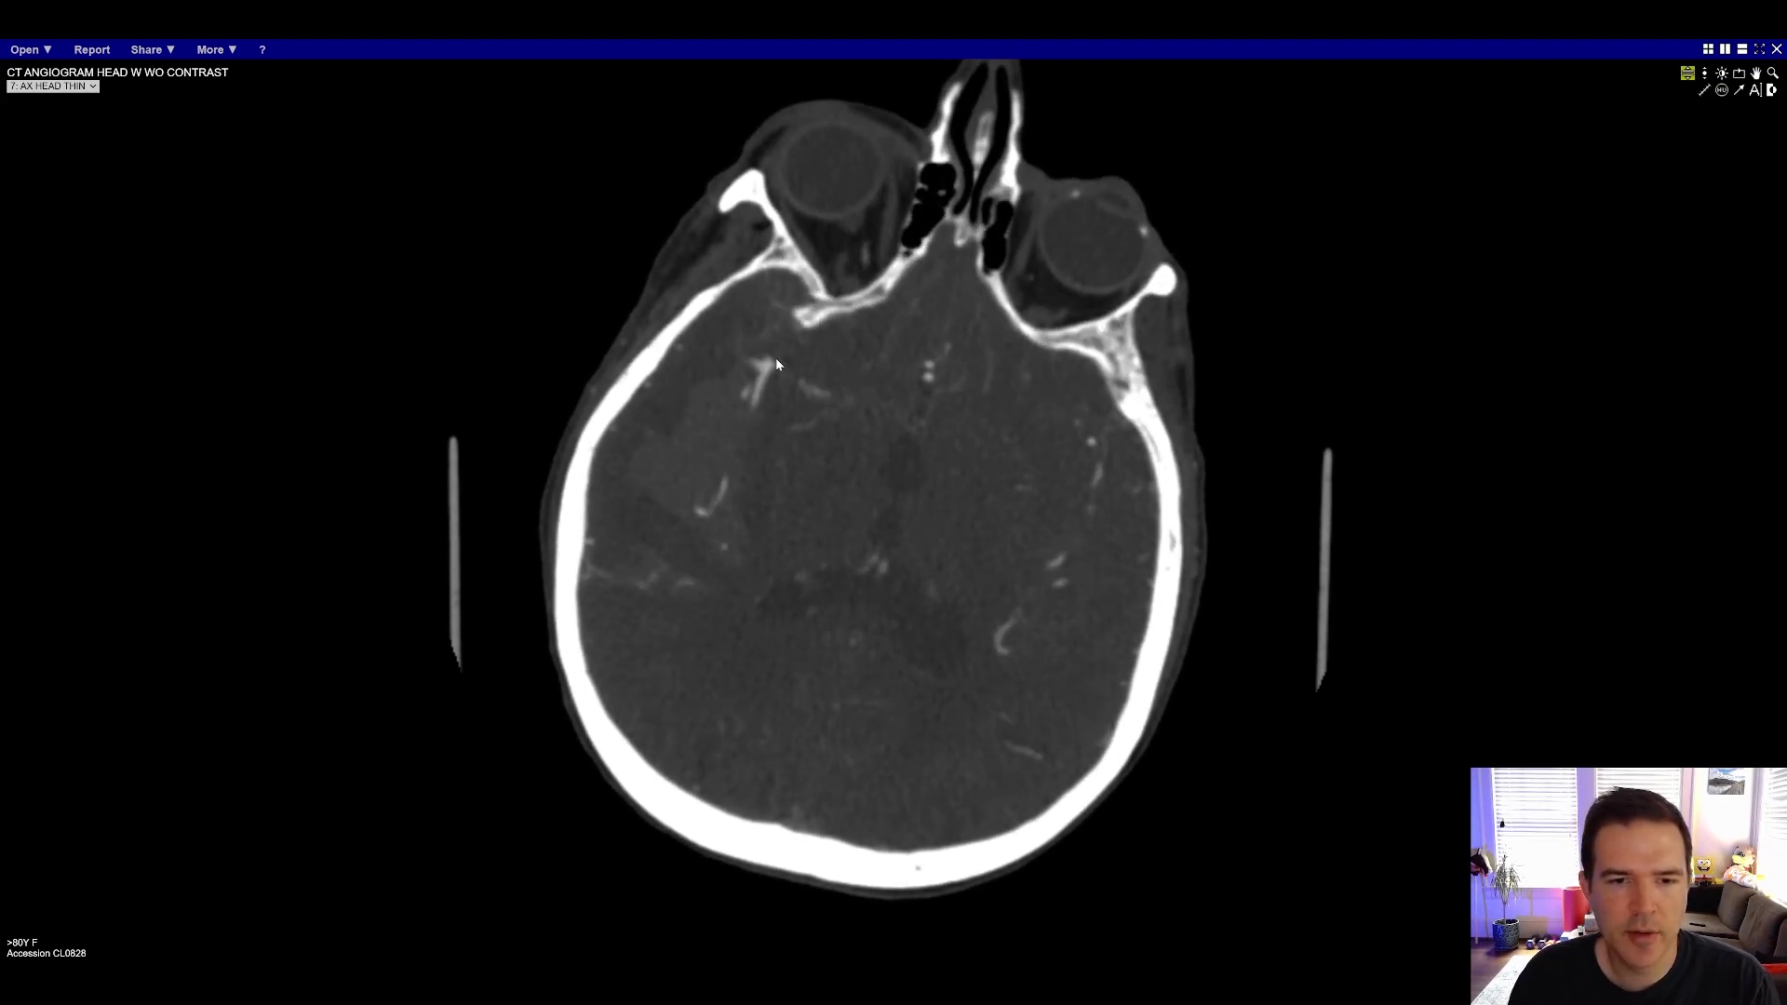
pyautogui.scroll(-4, 784, 380)
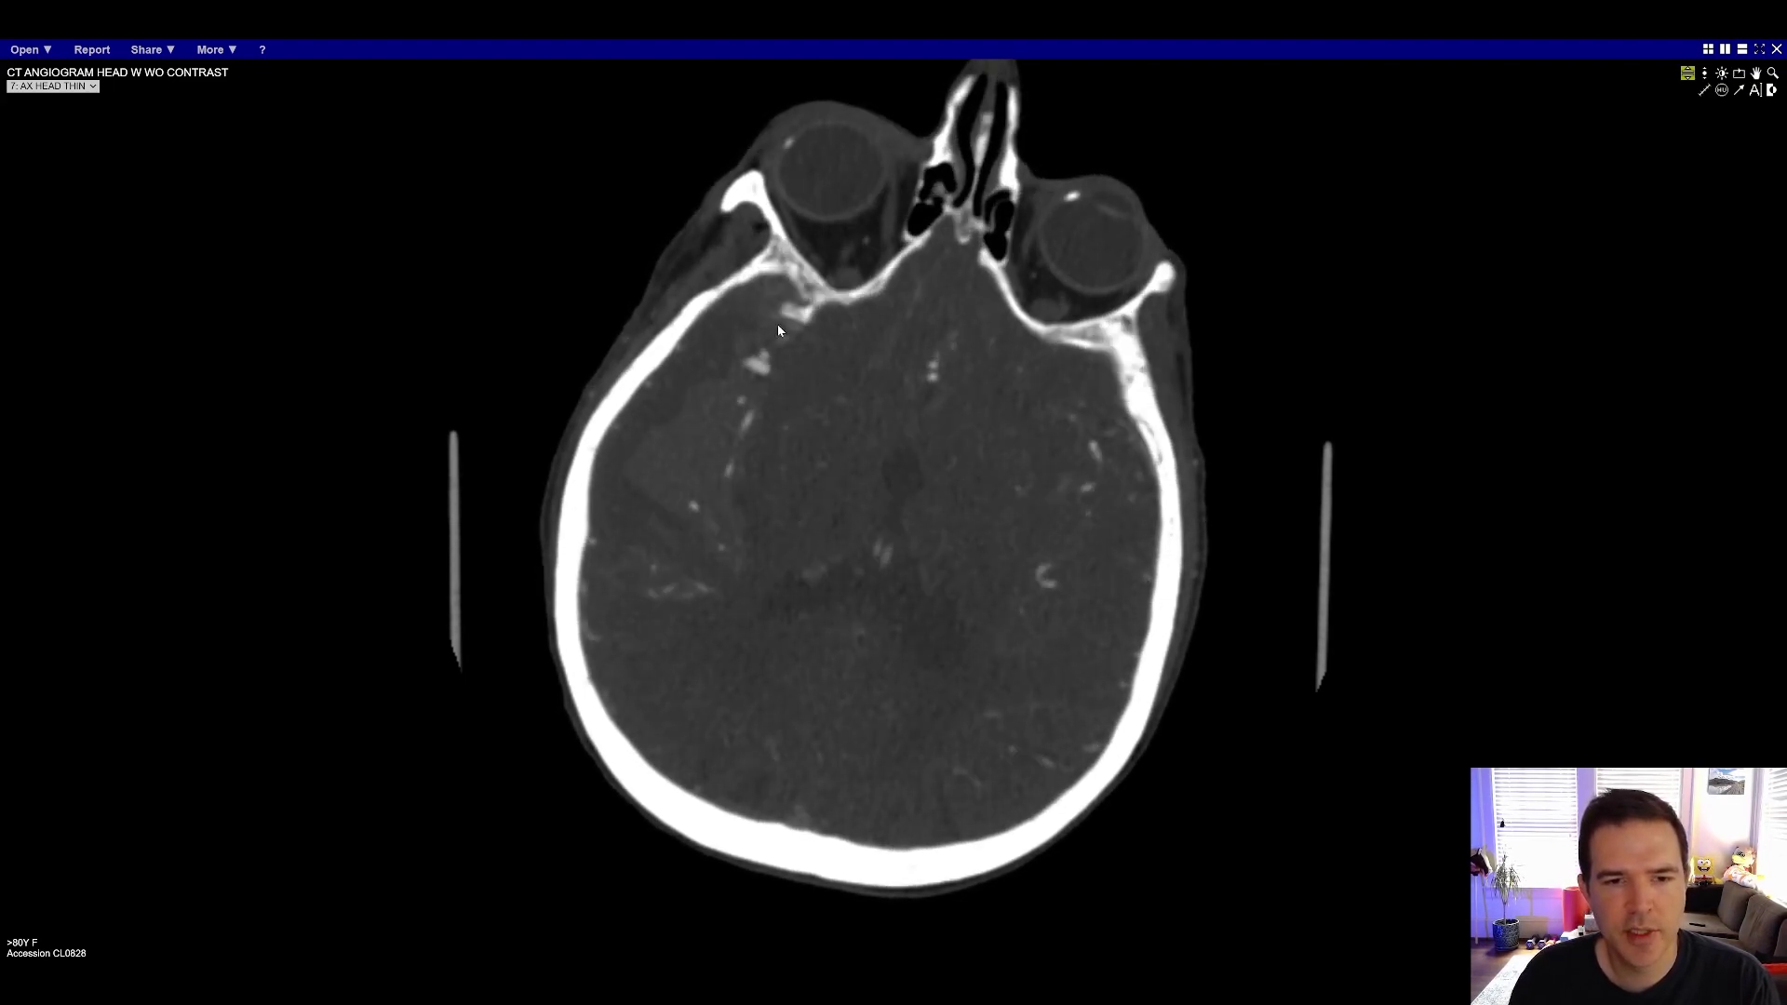
pyautogui.scroll(-4, 730, 354)
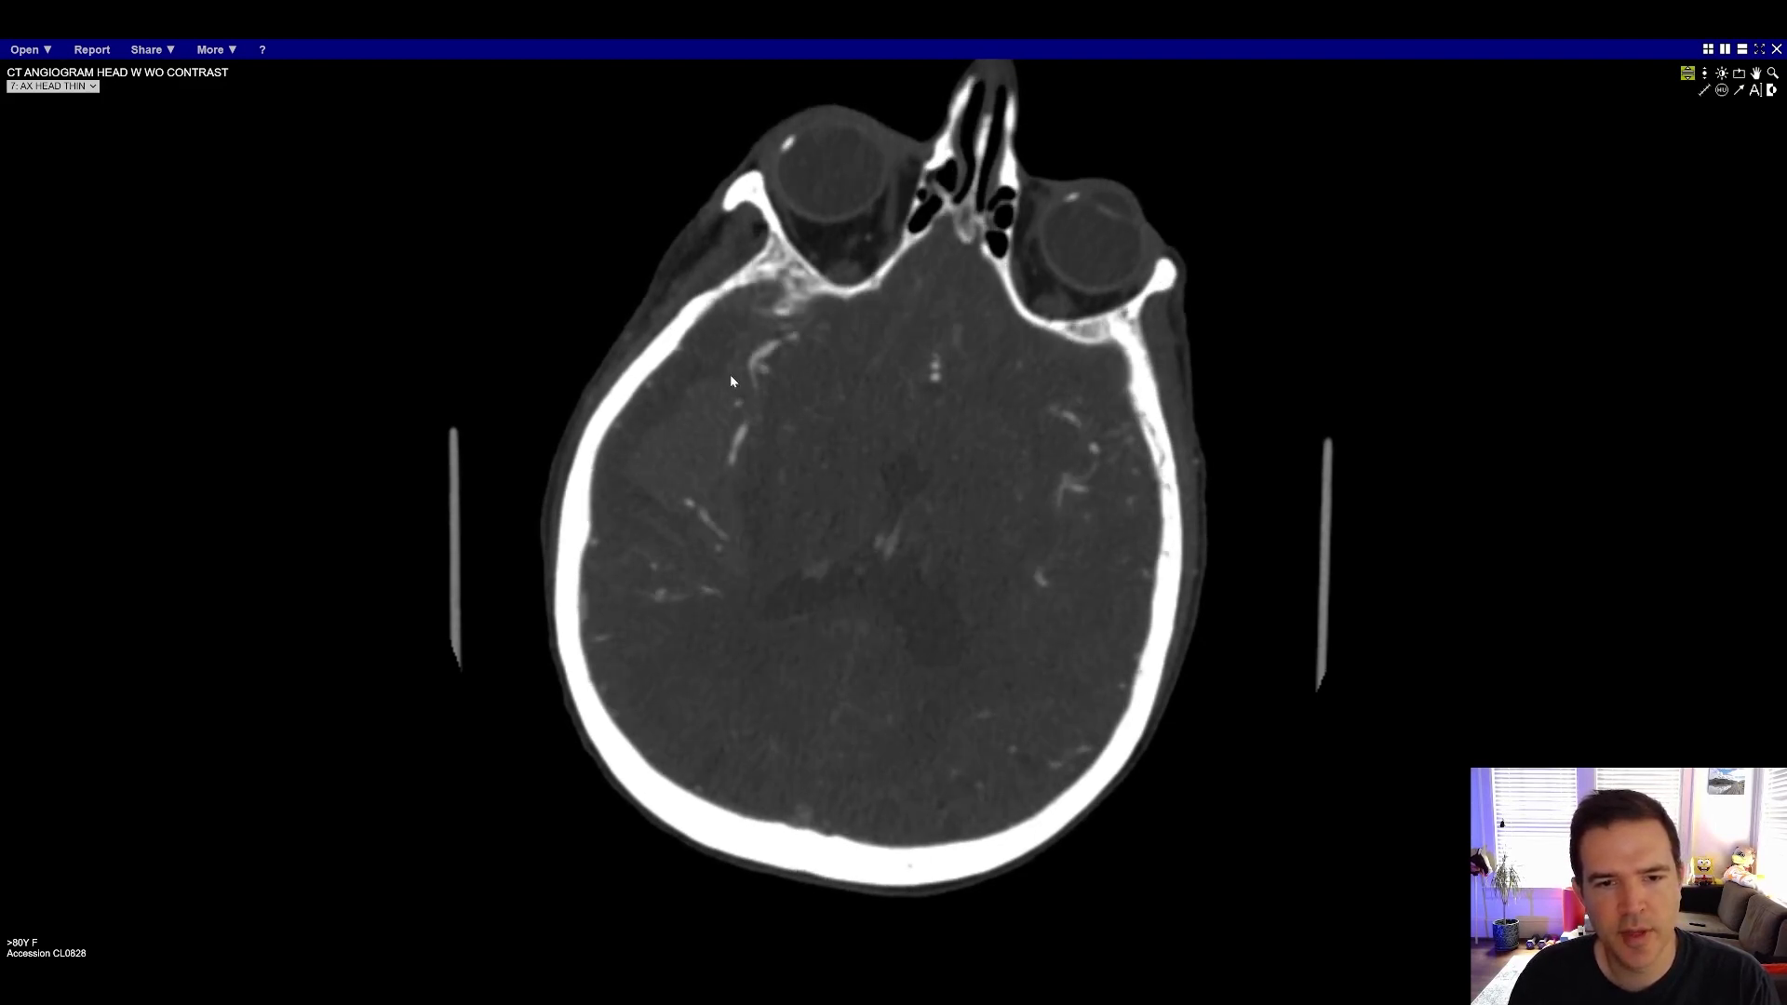
pyautogui.scroll(-5, 789, 382)
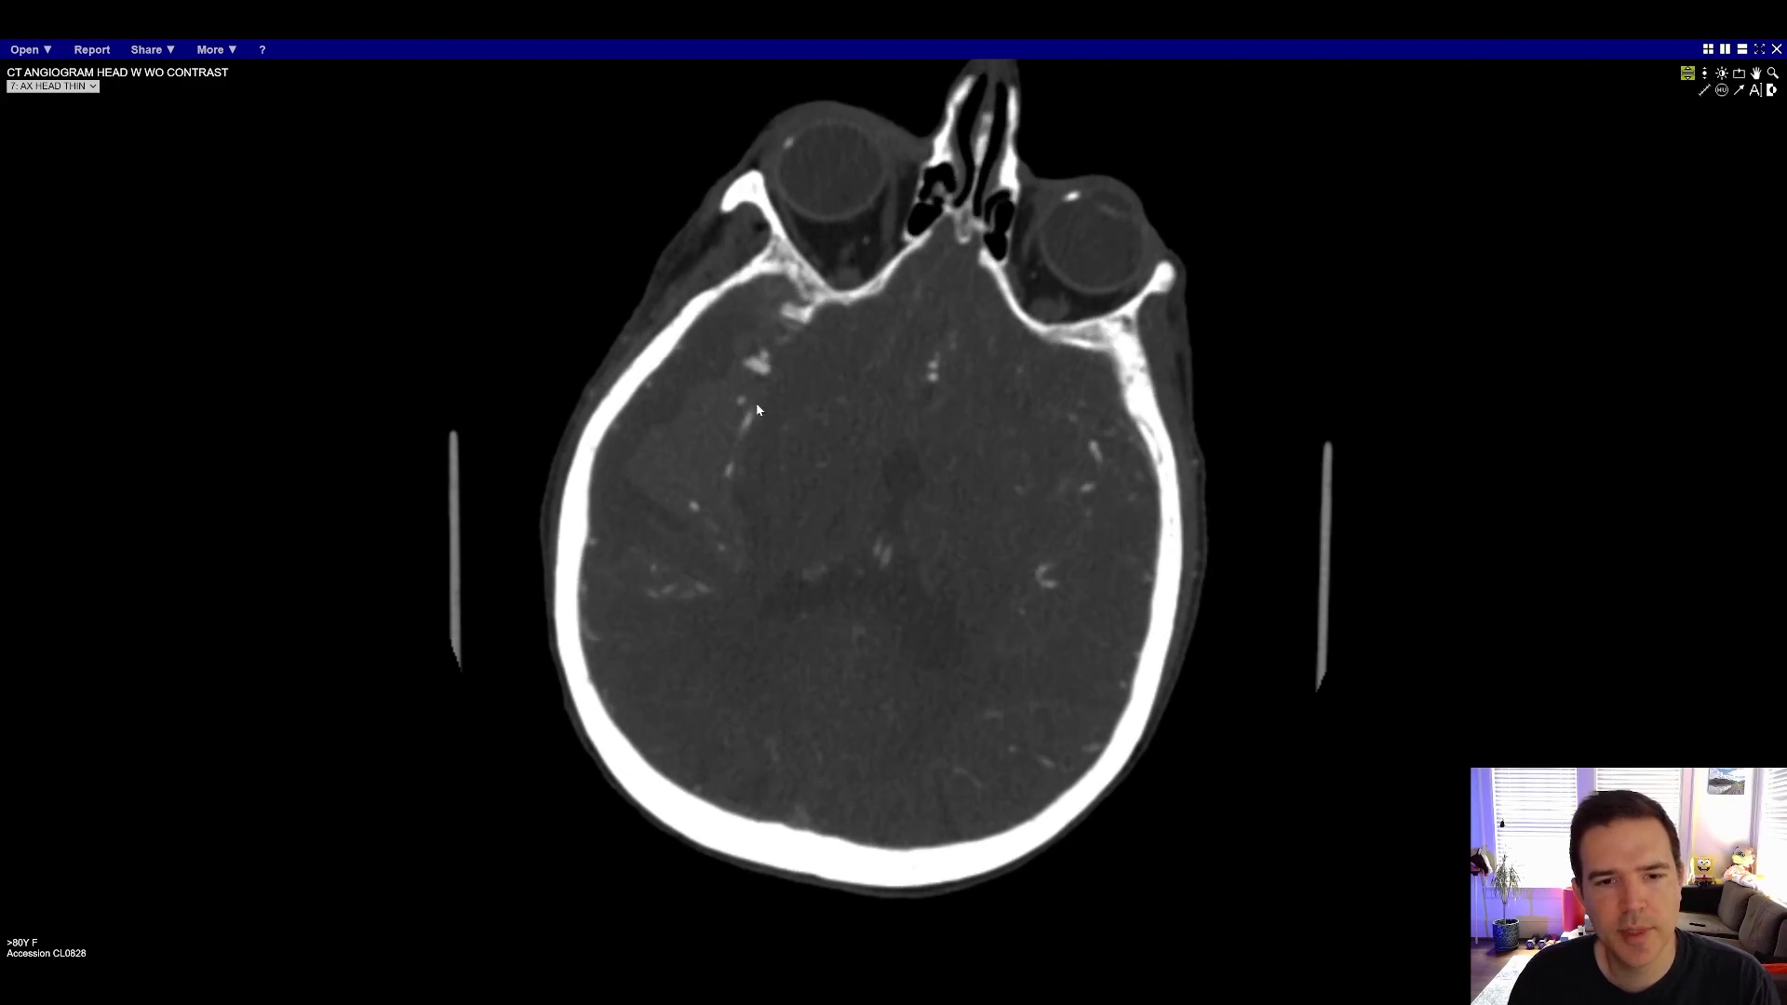
pyautogui.scroll(-5, 756, 406)
pyautogui.scroll(-2, 847, 445)
pyautogui.scroll(-6, 924, 508)
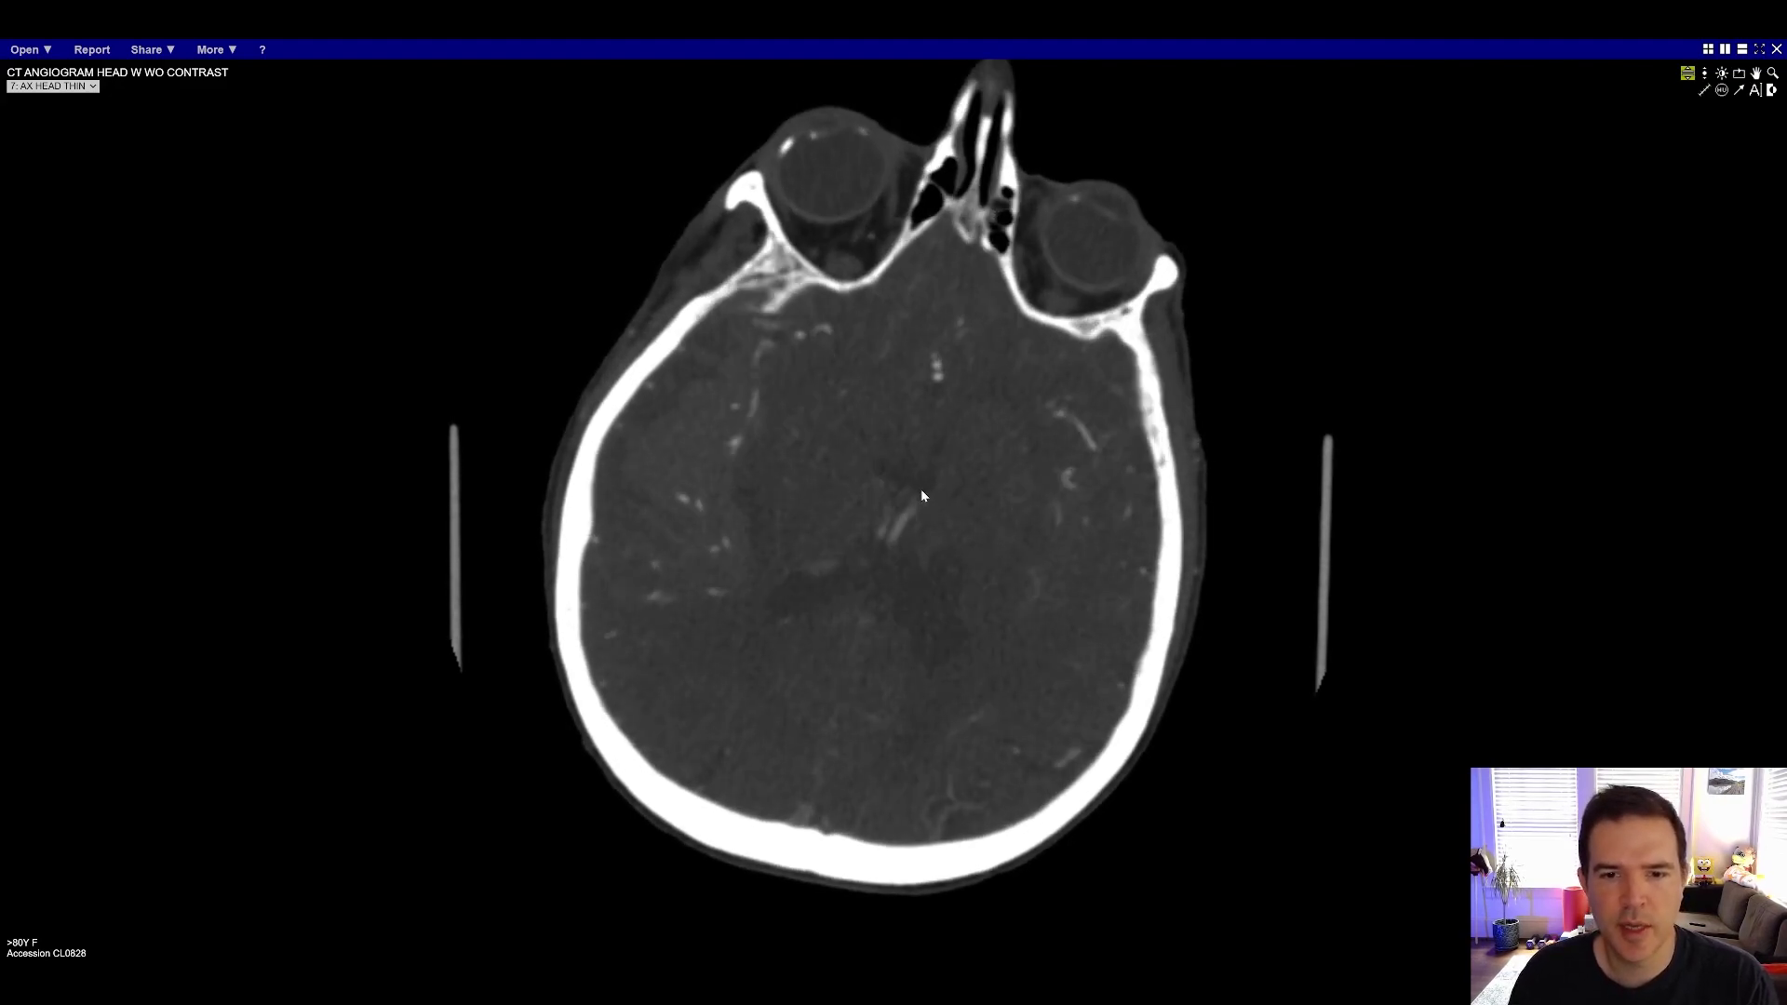
# Examine the A1 segments and the anterior communicating artery region near the midline on consecutive slices
pyautogui.scroll(-6, 892, 429)
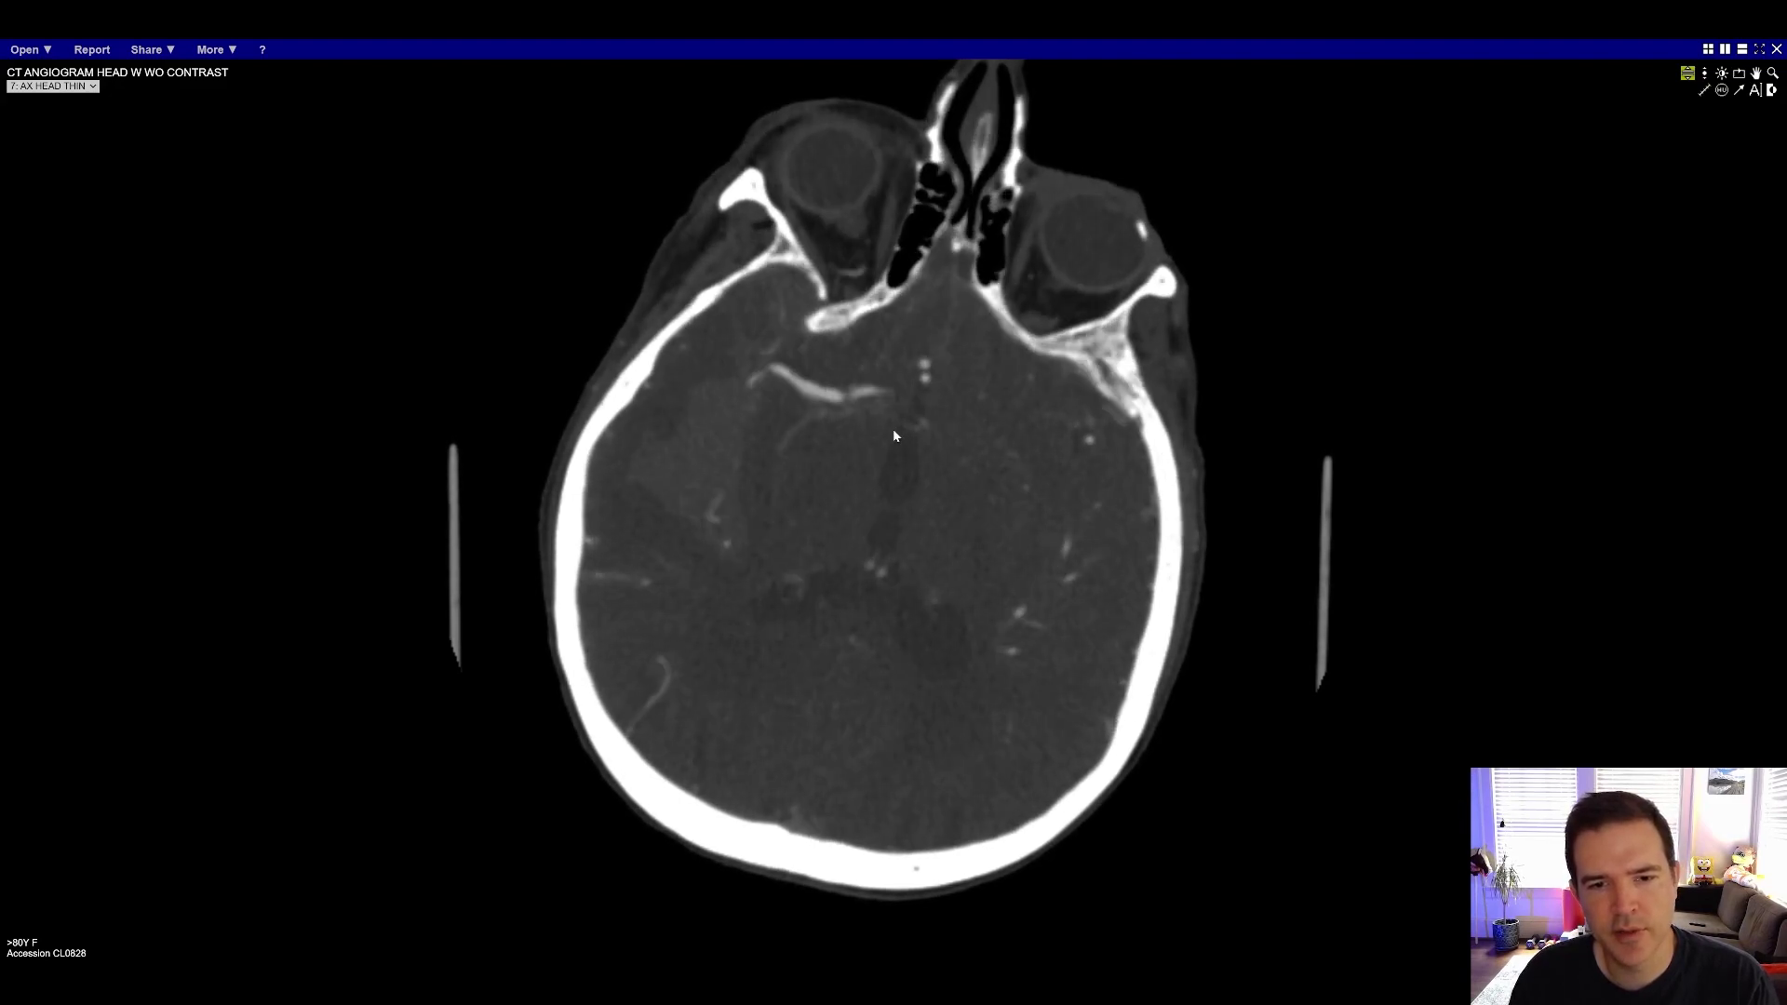
pyautogui.scroll(-6, 845, 396)
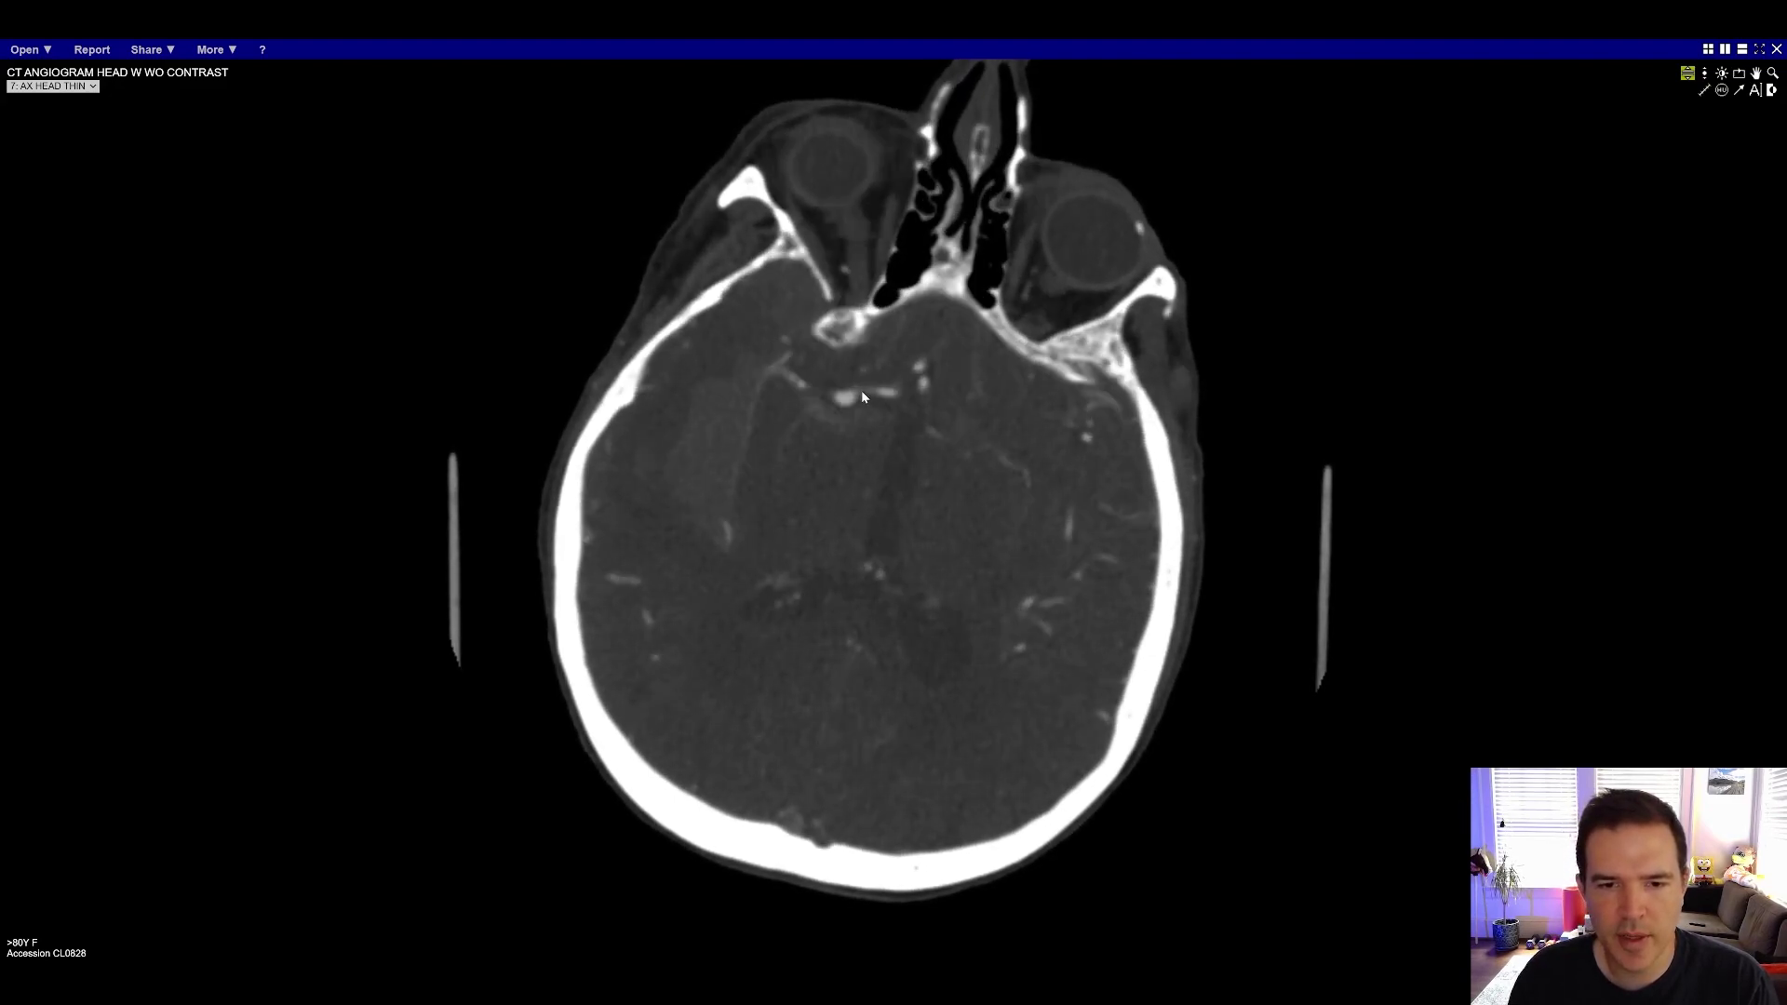
pyautogui.scroll(-6, 909, 400)
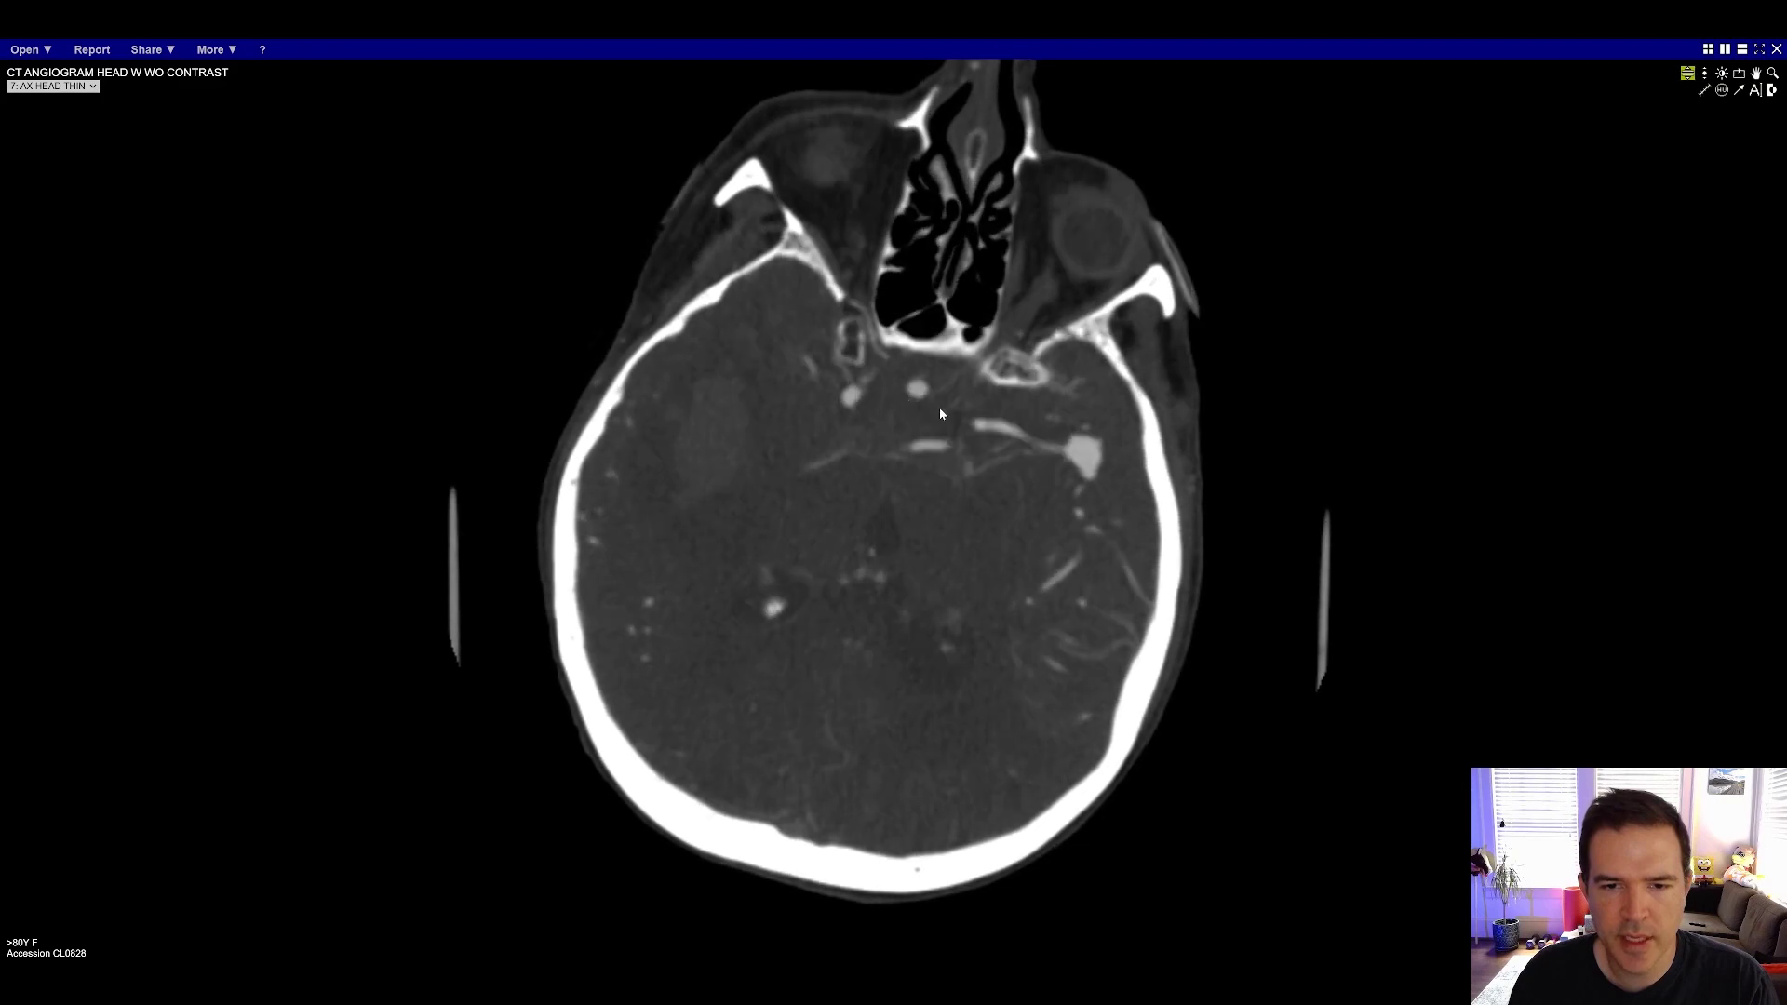
pyautogui.scroll(-5, 925, 400)
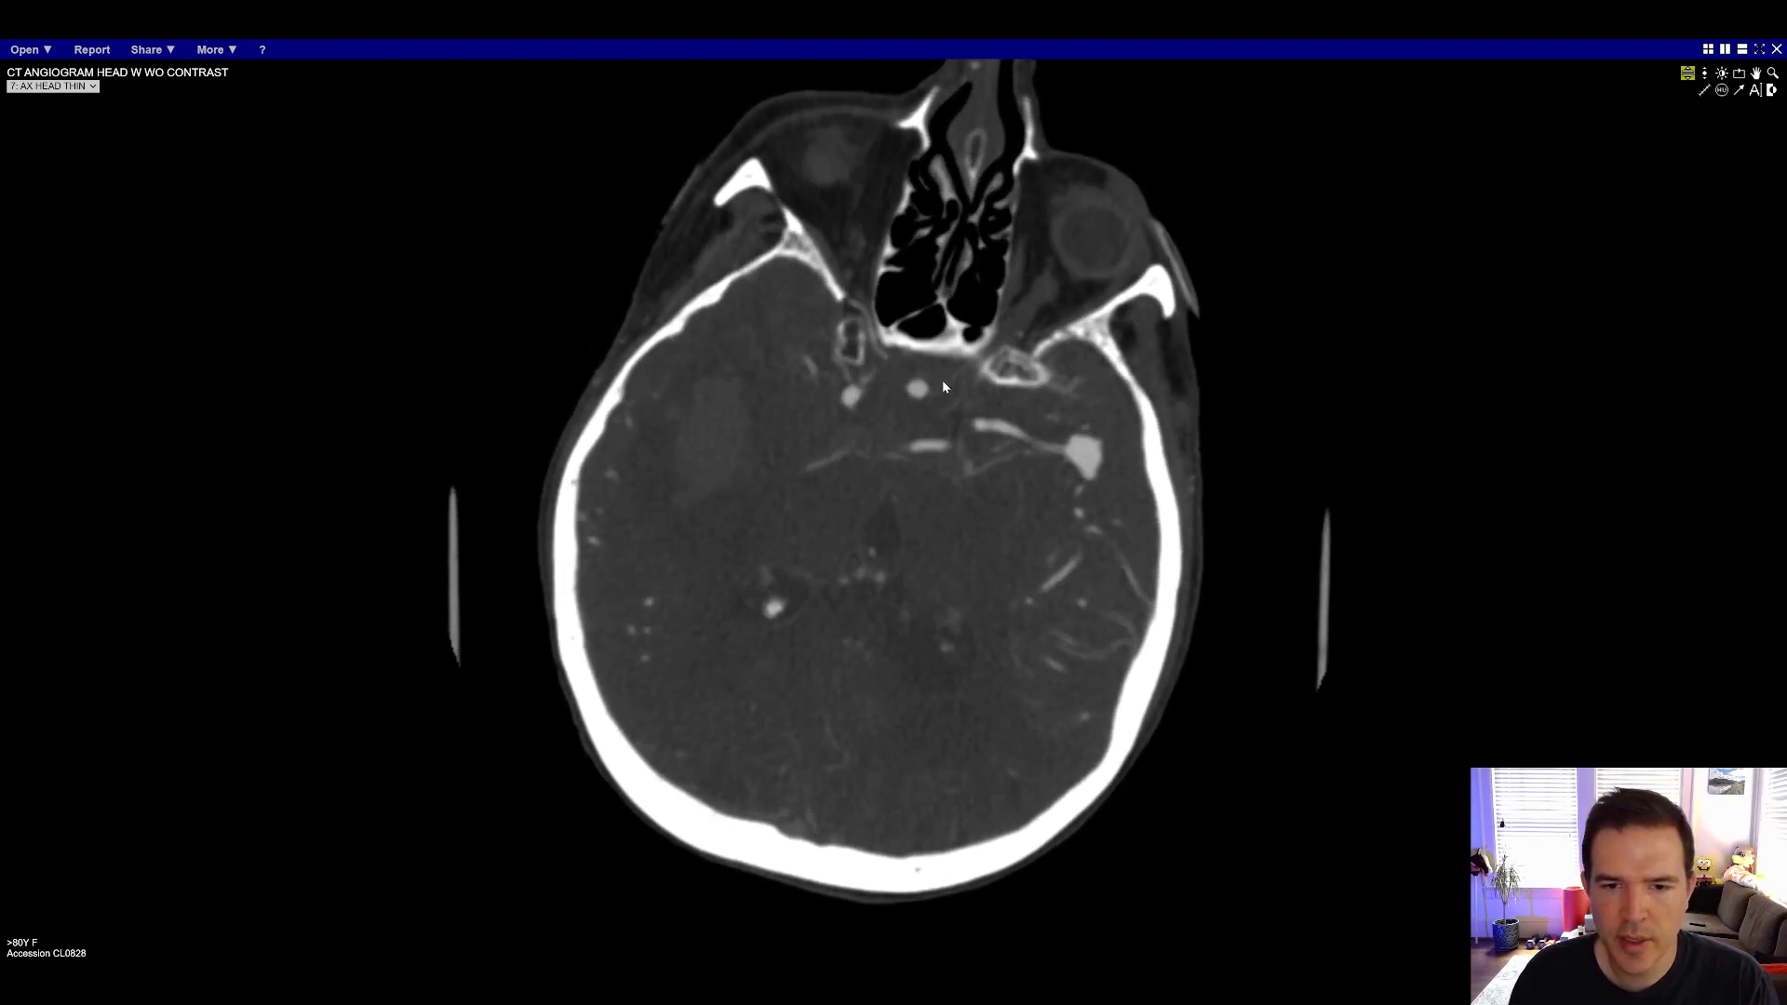
pyautogui.scroll(-2, 944, 398)
pyautogui.scroll(-6, 940, 396)
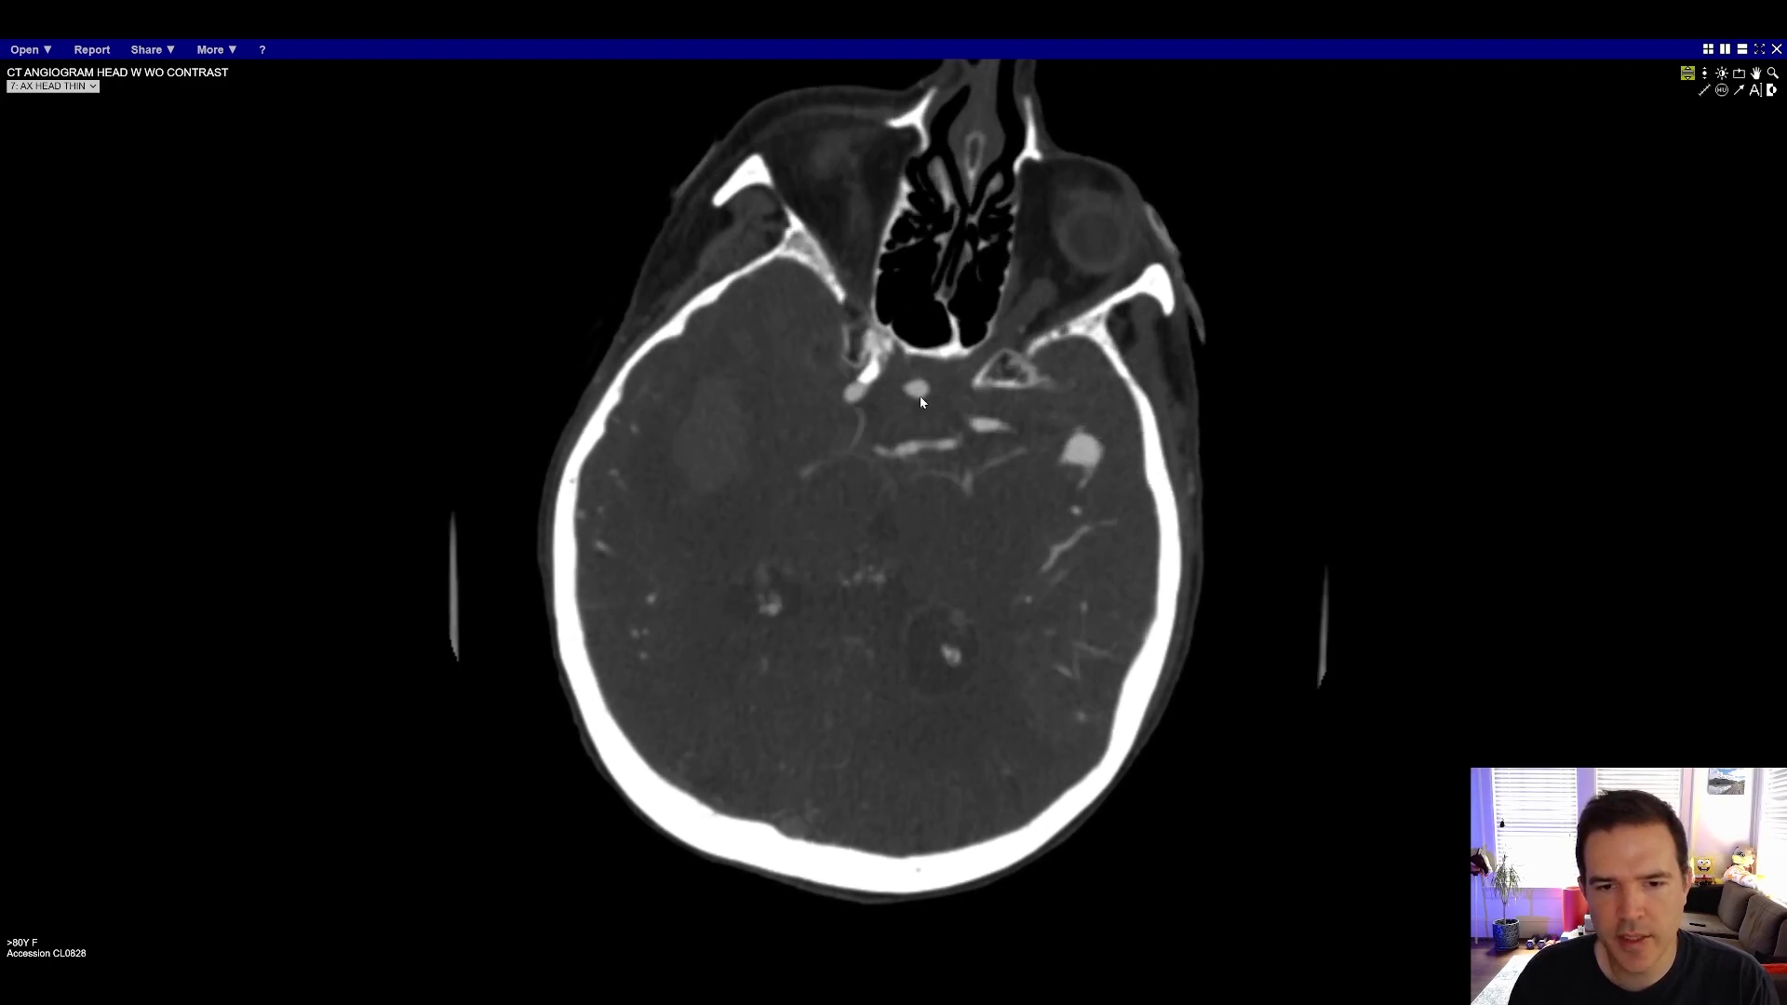
pyautogui.scroll(-4, 903, 401)
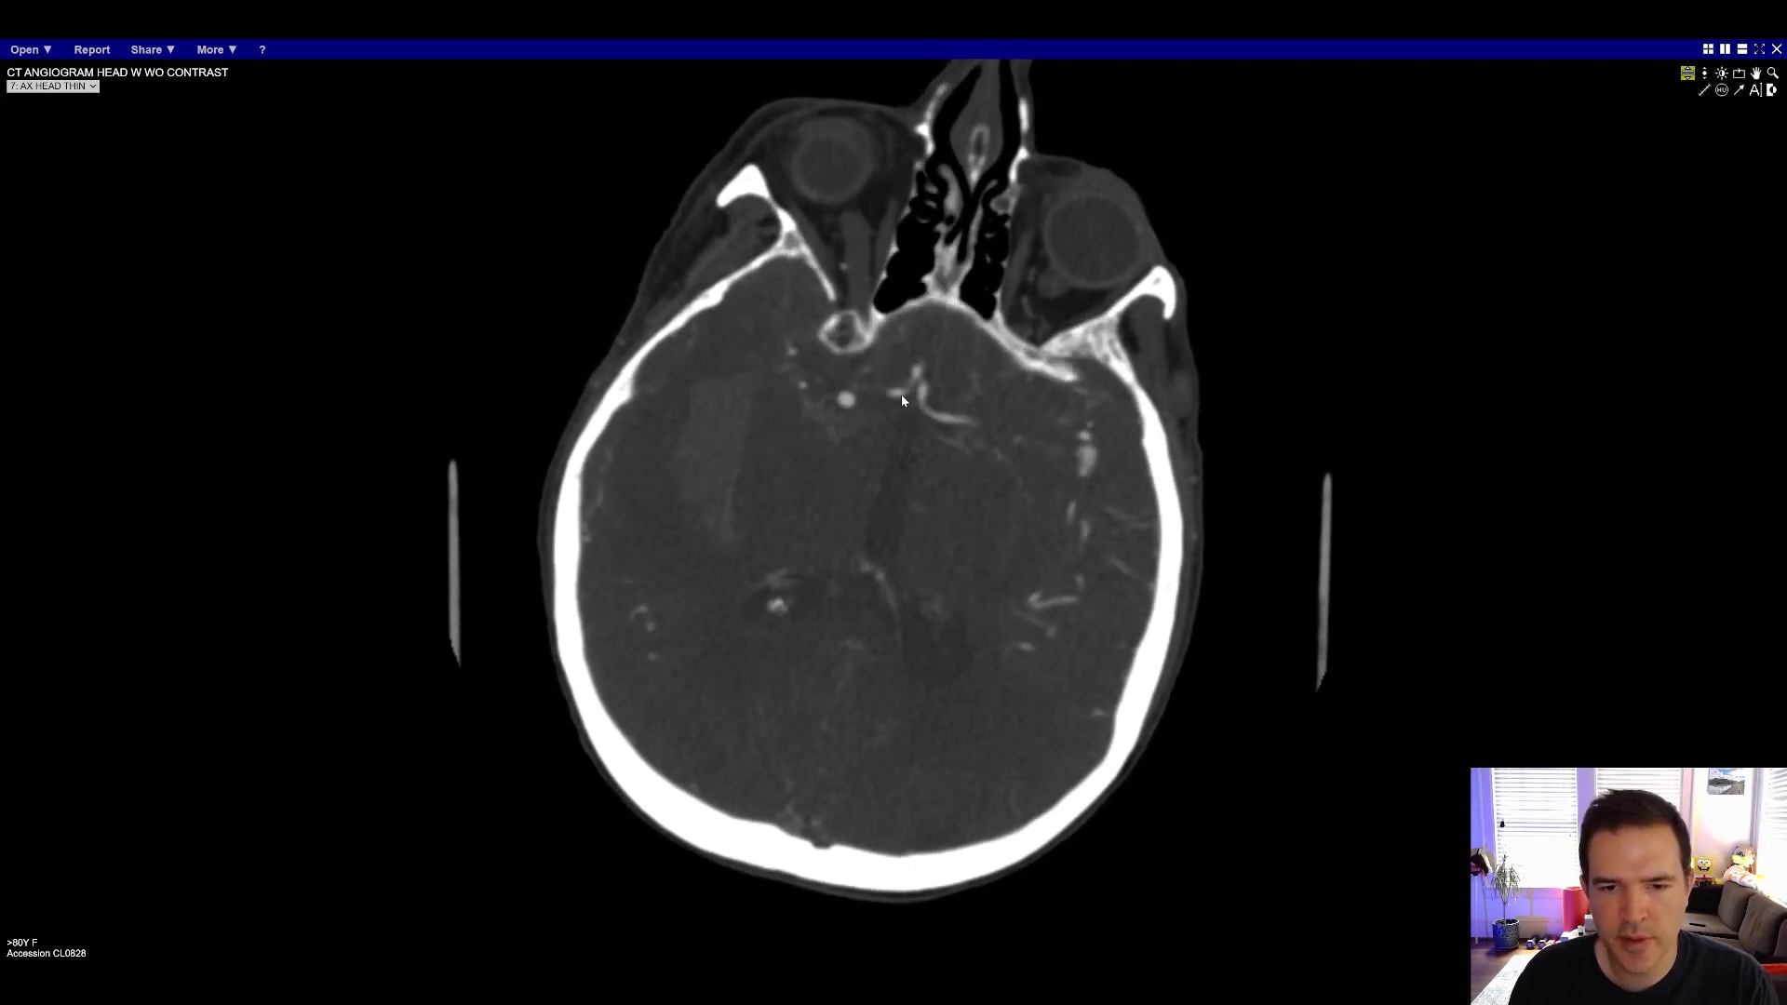
pyautogui.scroll(-8, 923, 396)
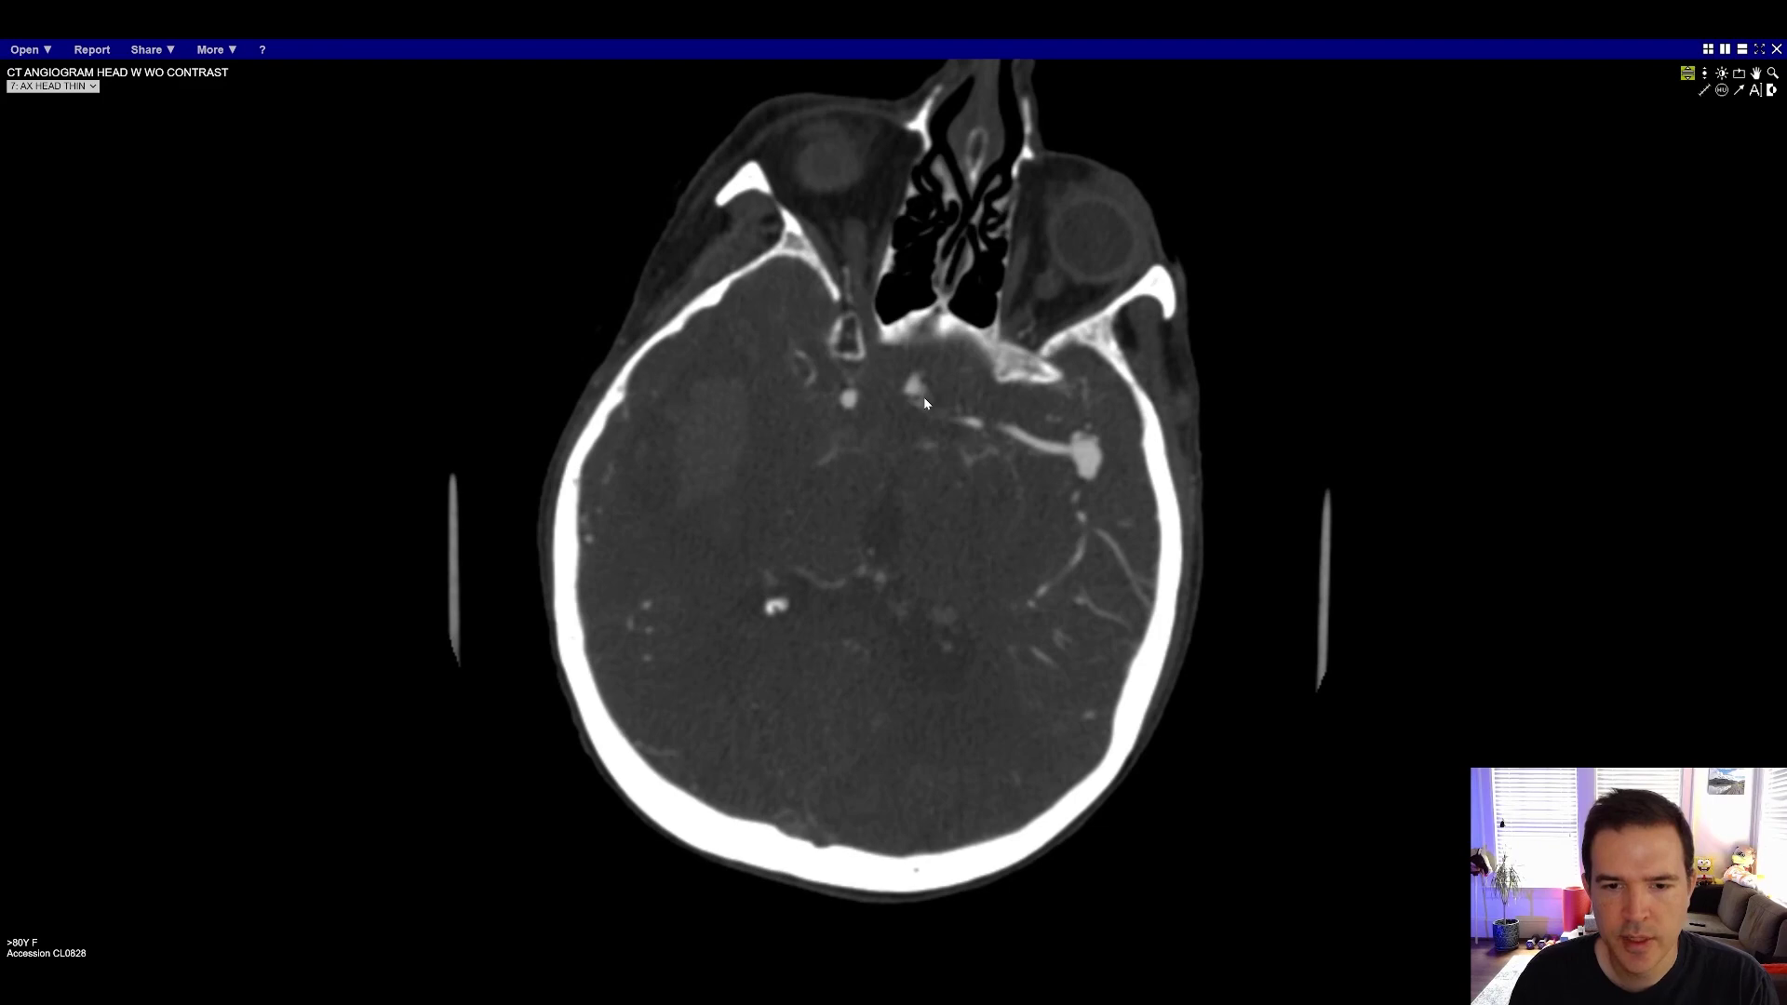
pyautogui.scroll(-2, 929, 395)
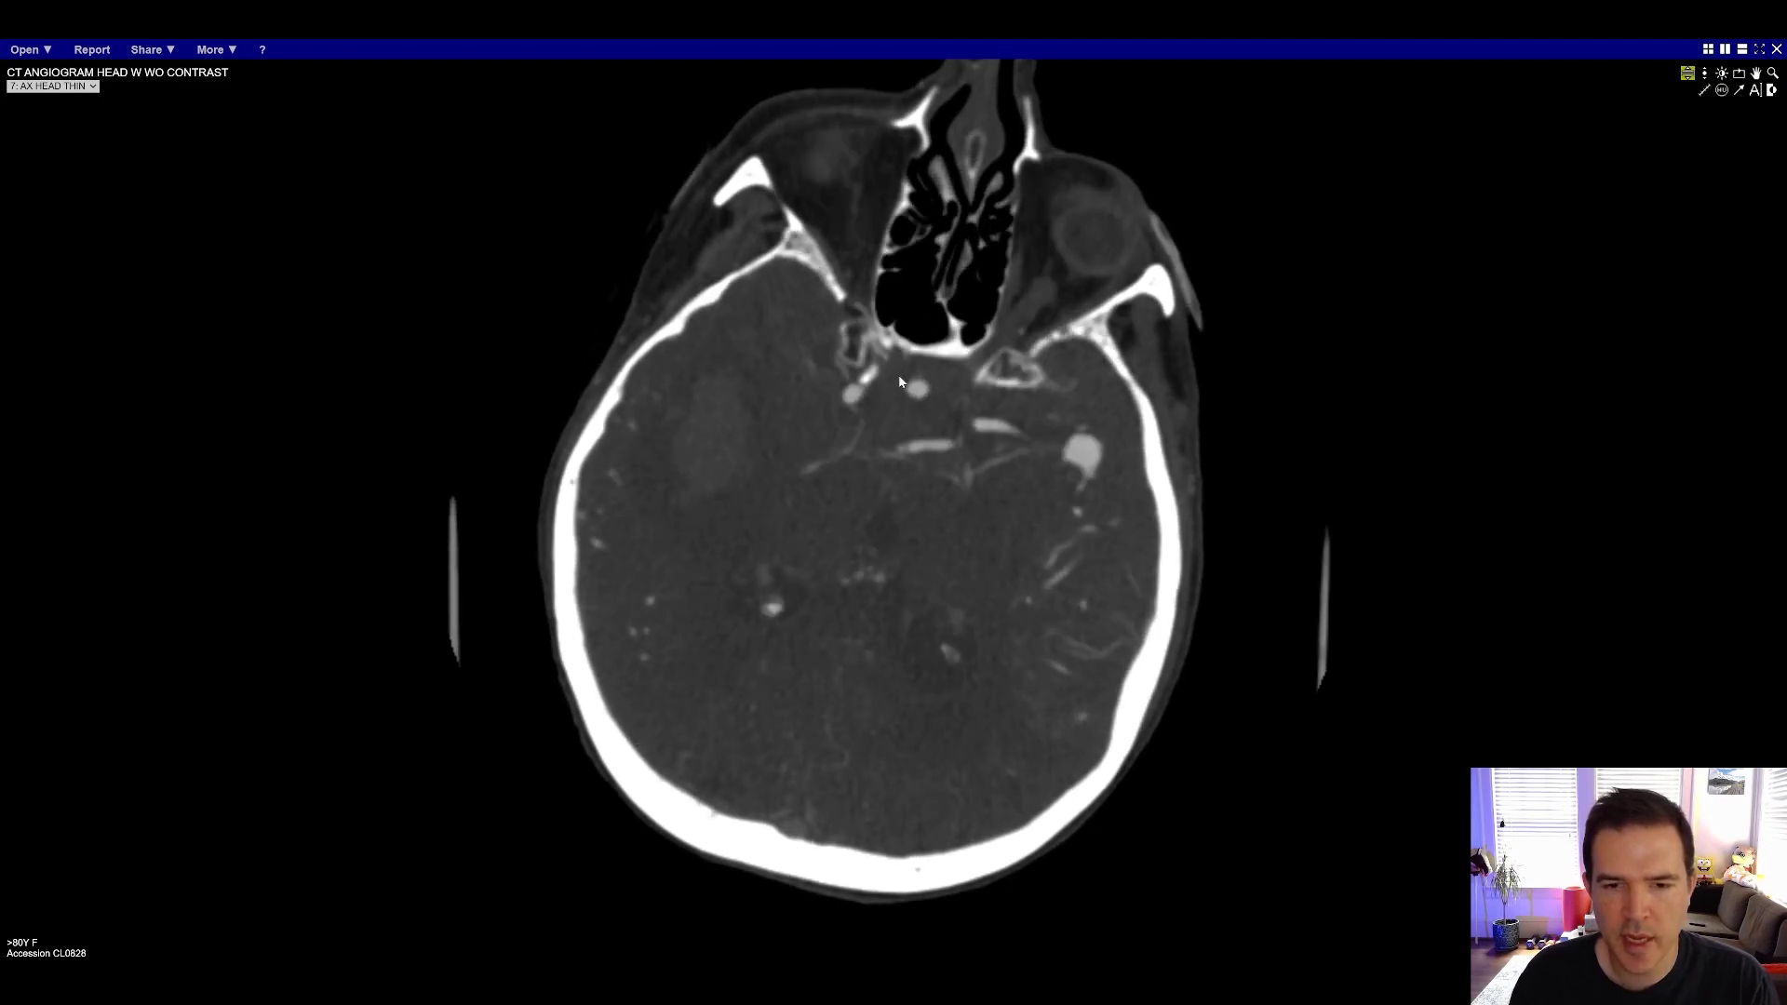
# Follow the paired anterior cerebral arteries upward along the midline between the frontal lobes
pyautogui.scroll(-2, 930, 388)
pyautogui.scroll(-6, 928, 388)
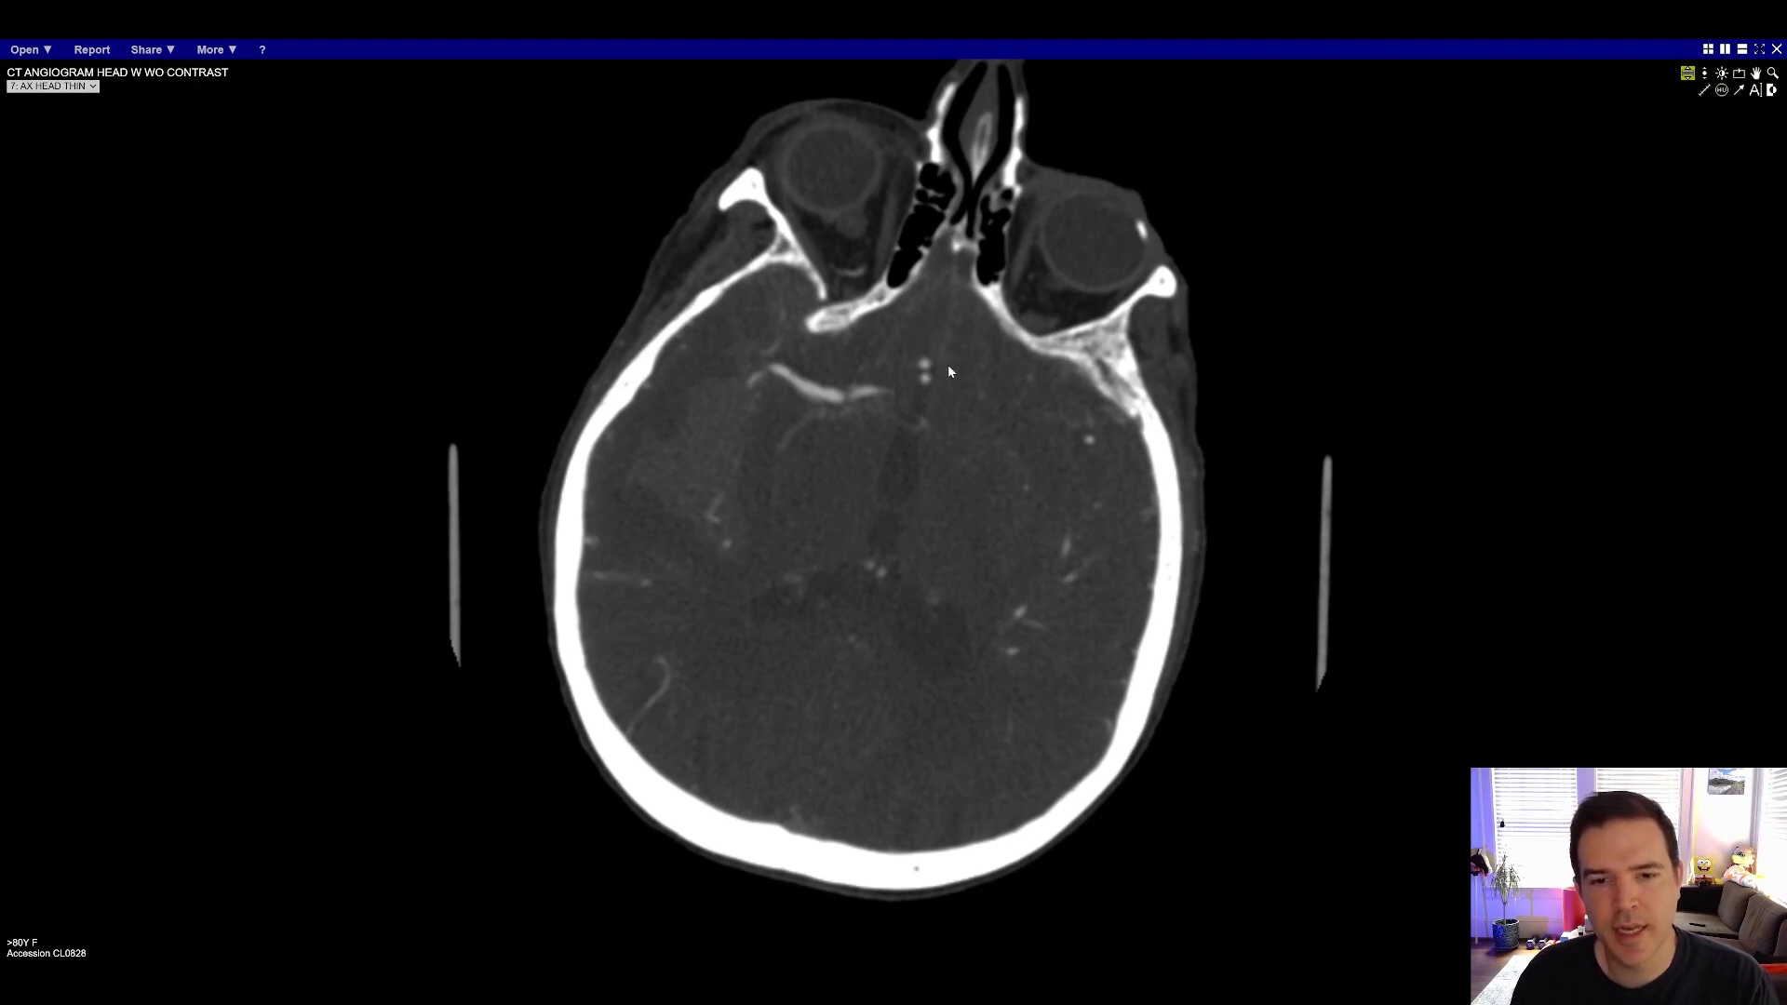
pyautogui.scroll(-8, 941, 349)
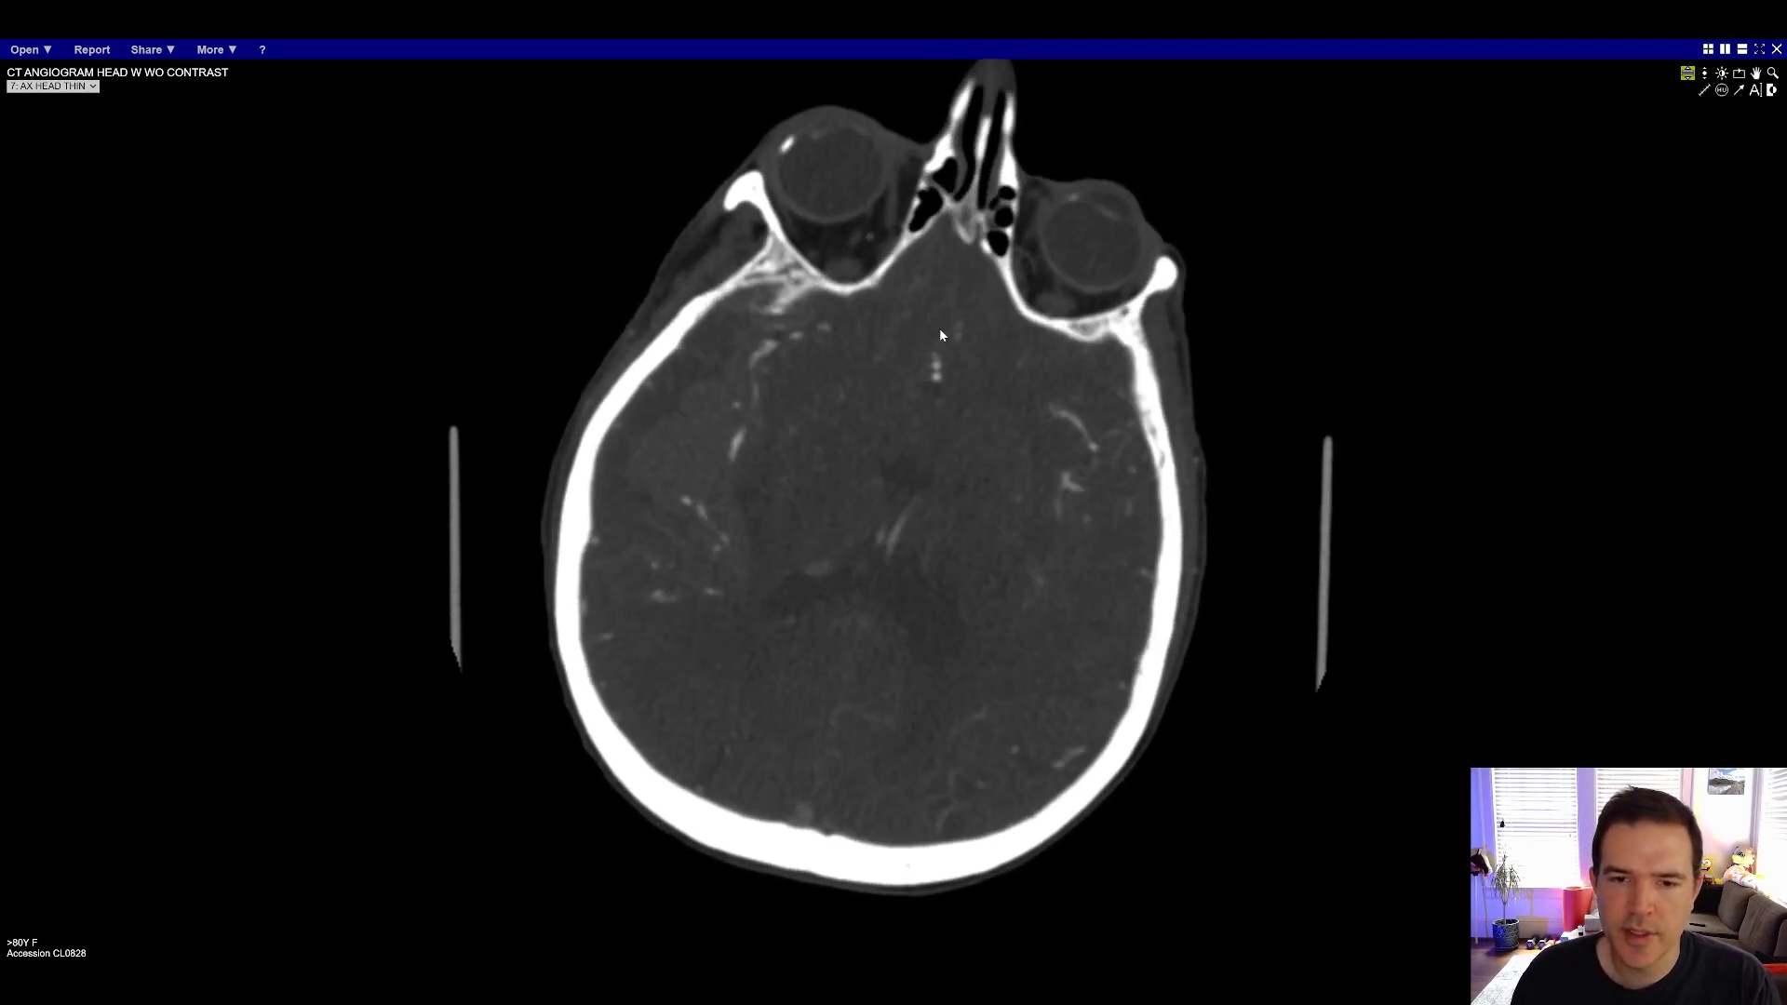
pyautogui.scroll(-8, 947, 309)
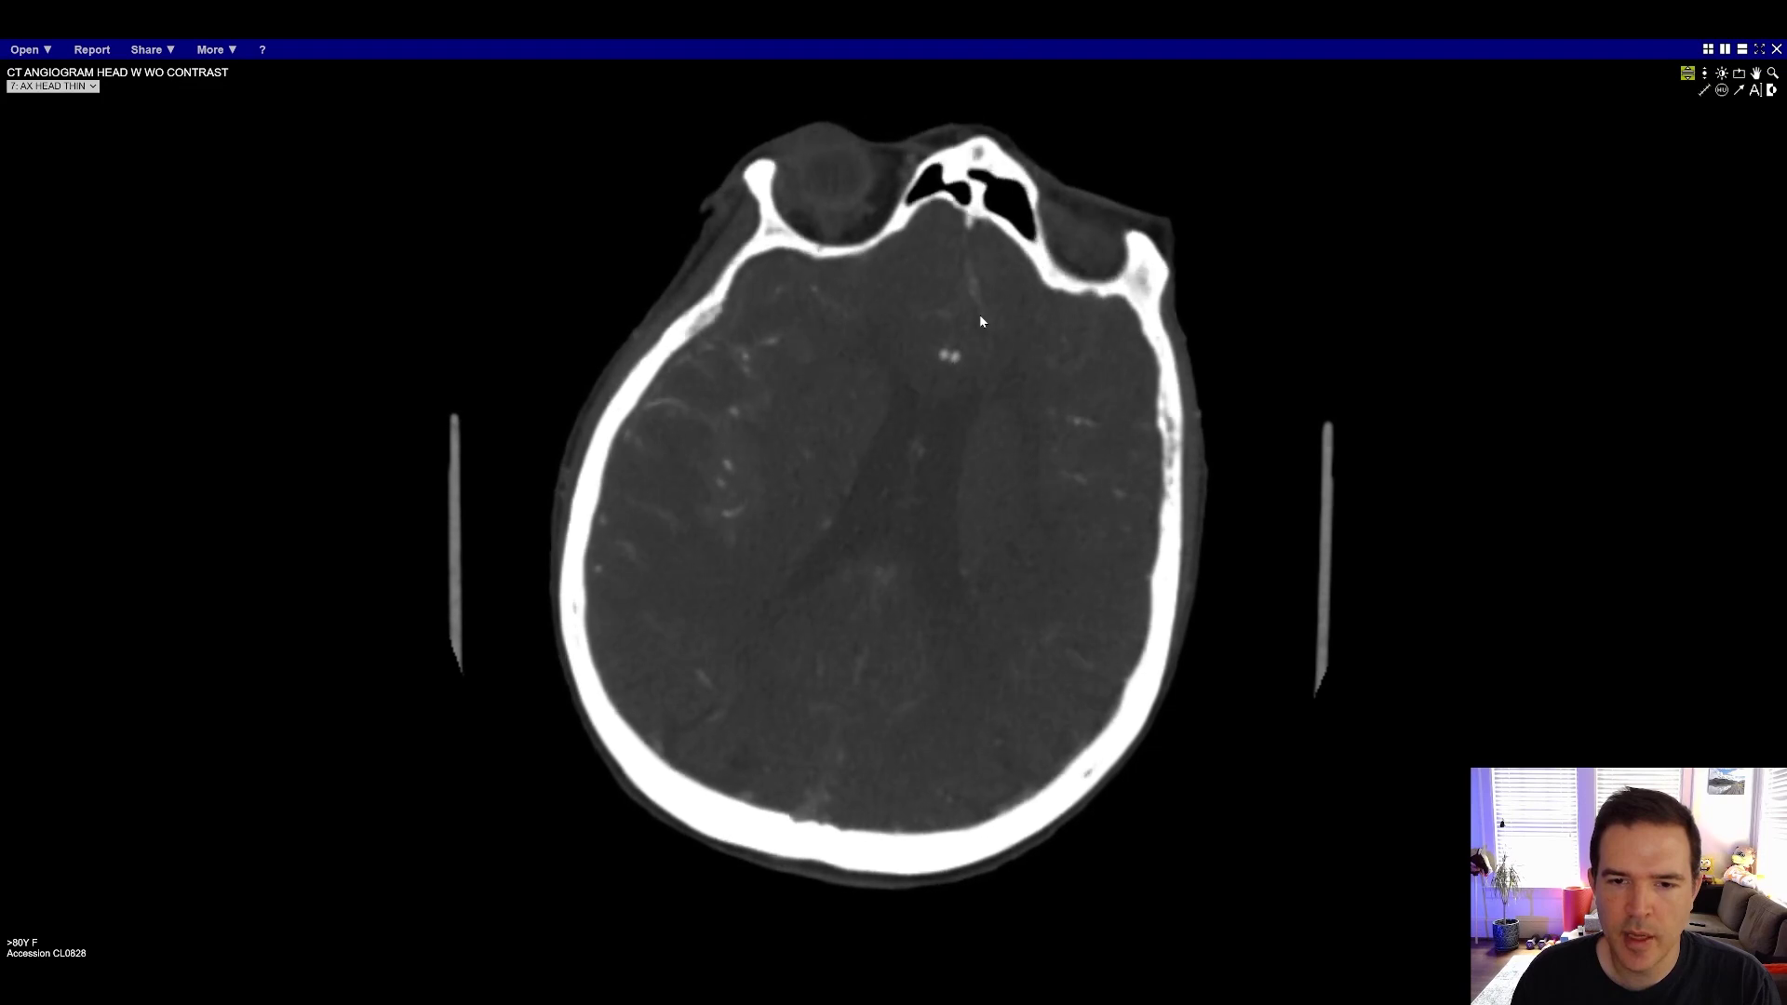
# Examine the distal anterior cerebral artery branches along the midline on the slices toward the vertex
pyautogui.scroll(-8, 981, 321)
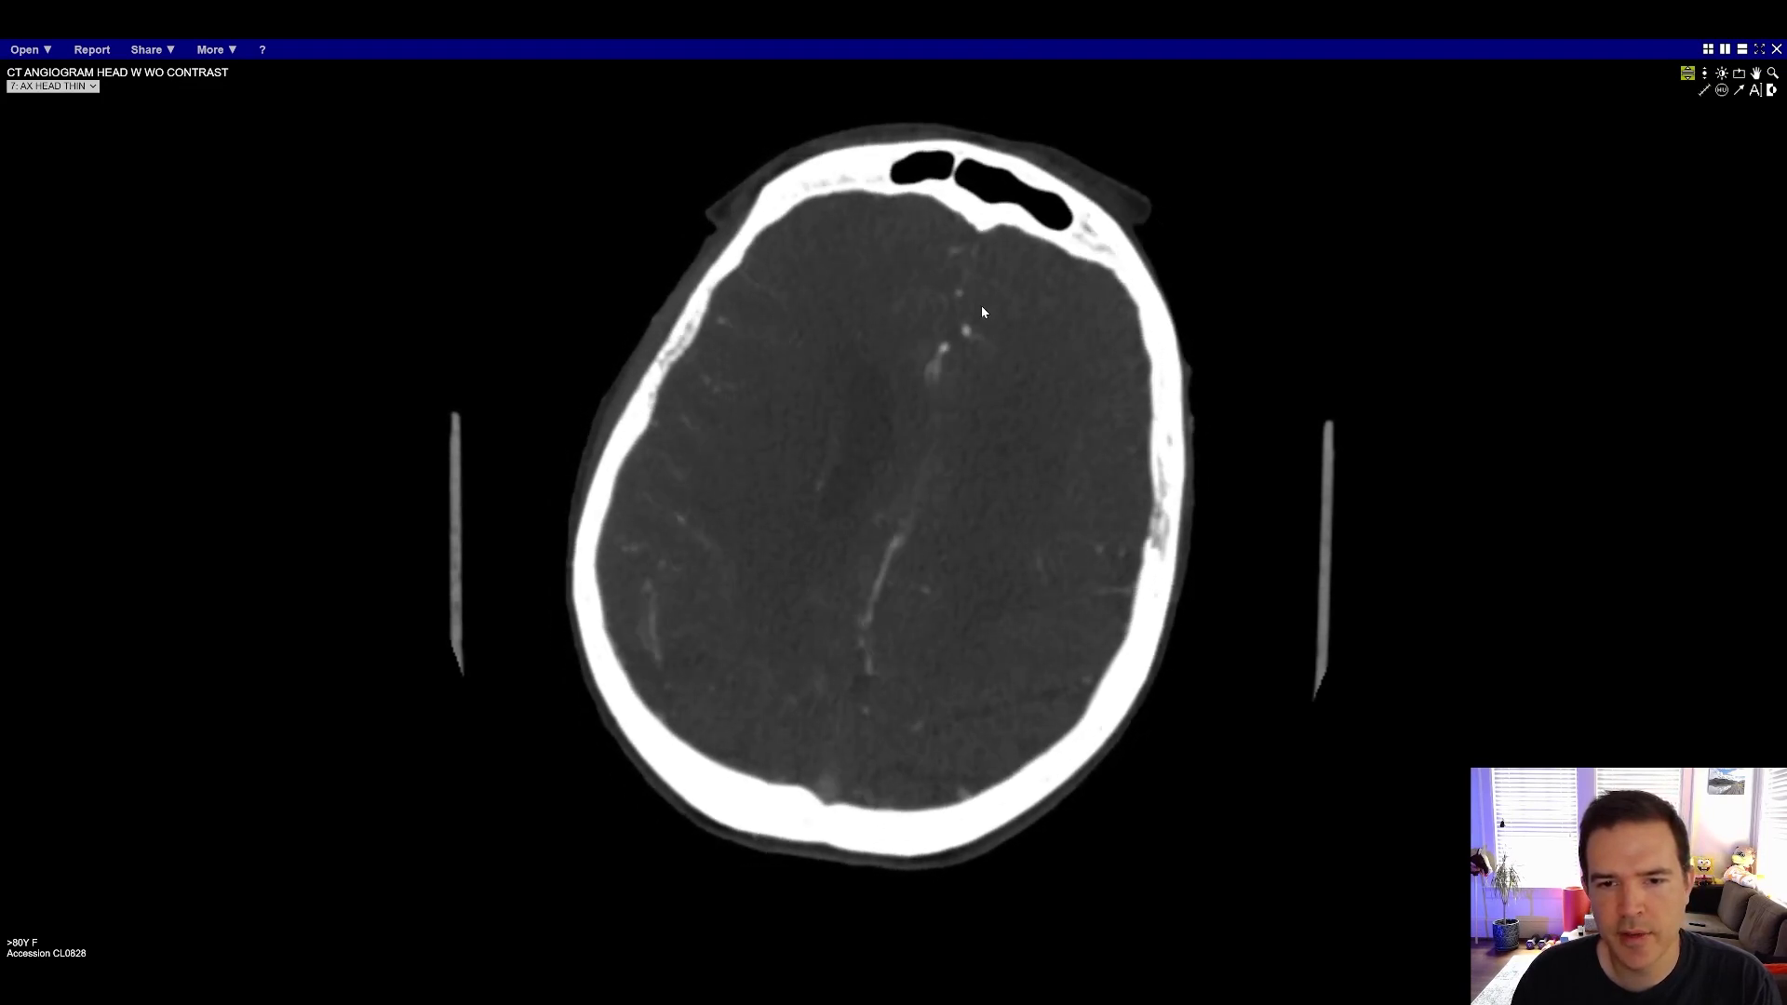
pyautogui.scroll(-6, 982, 317)
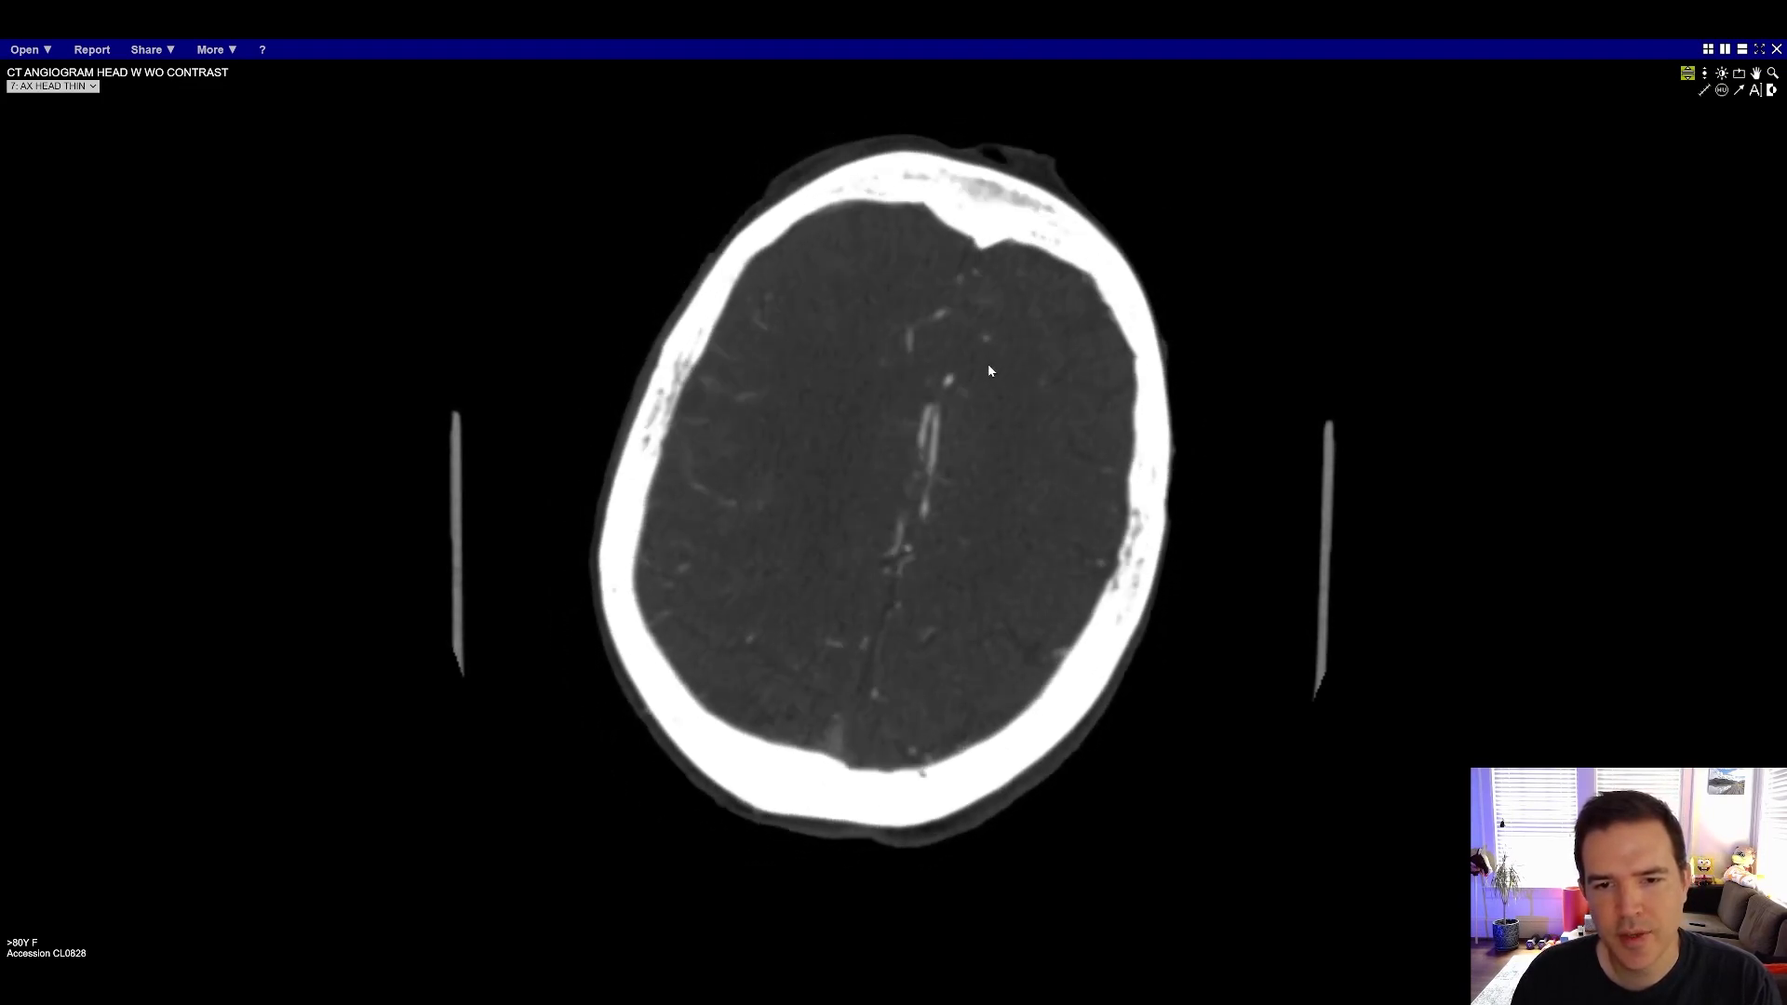
pyautogui.scroll(3, 1041, 456)
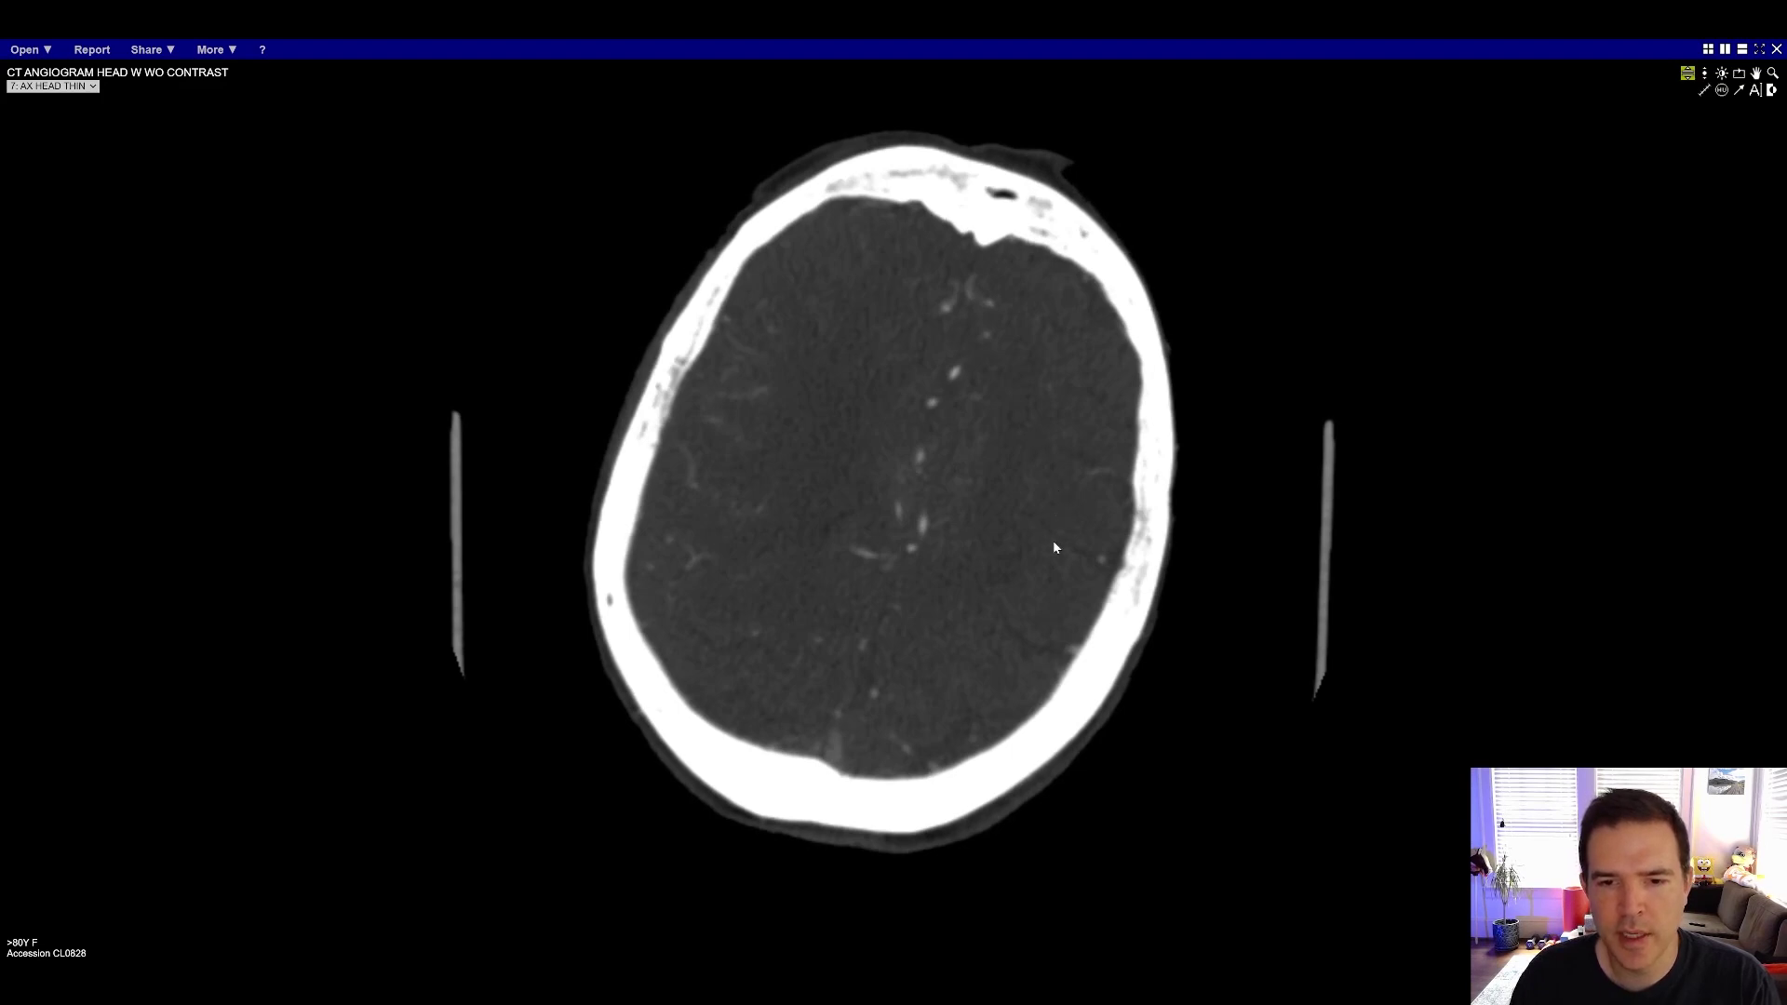
# Trace the left internal carotid artery from the upper neck through the skull base to its cavernous segment
pyautogui.scroll(12, 1055, 545)
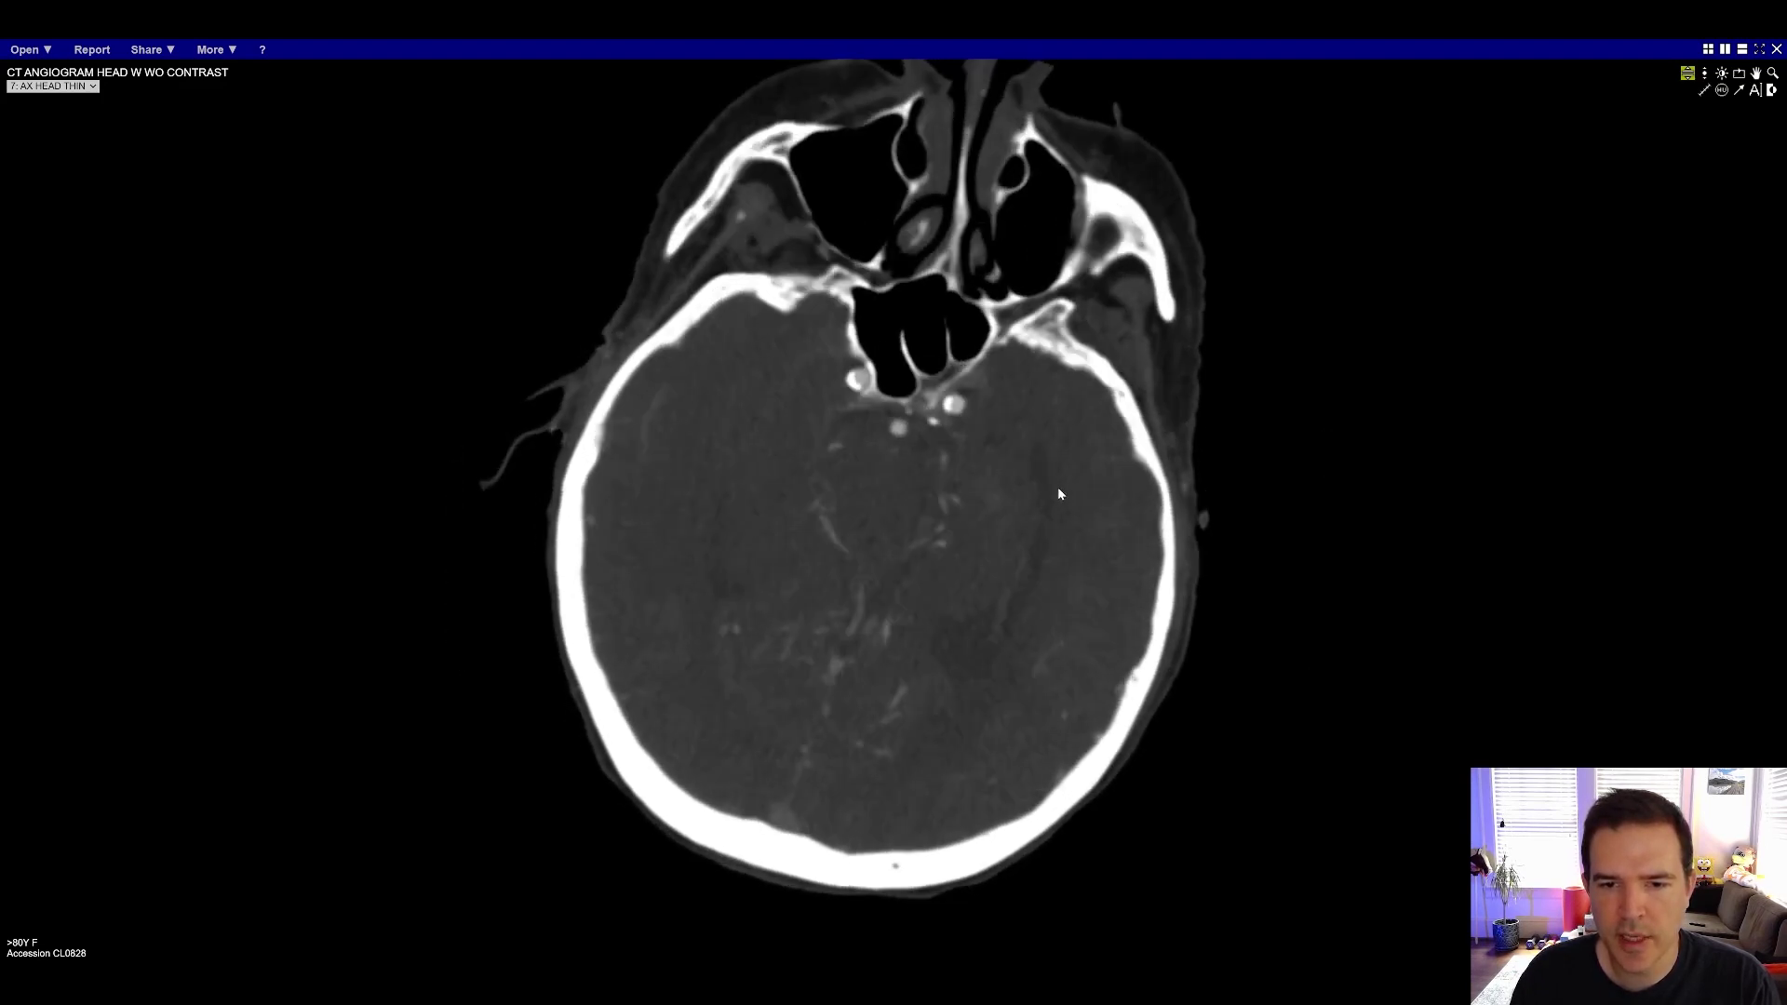
pyautogui.scroll(15, 1058, 488)
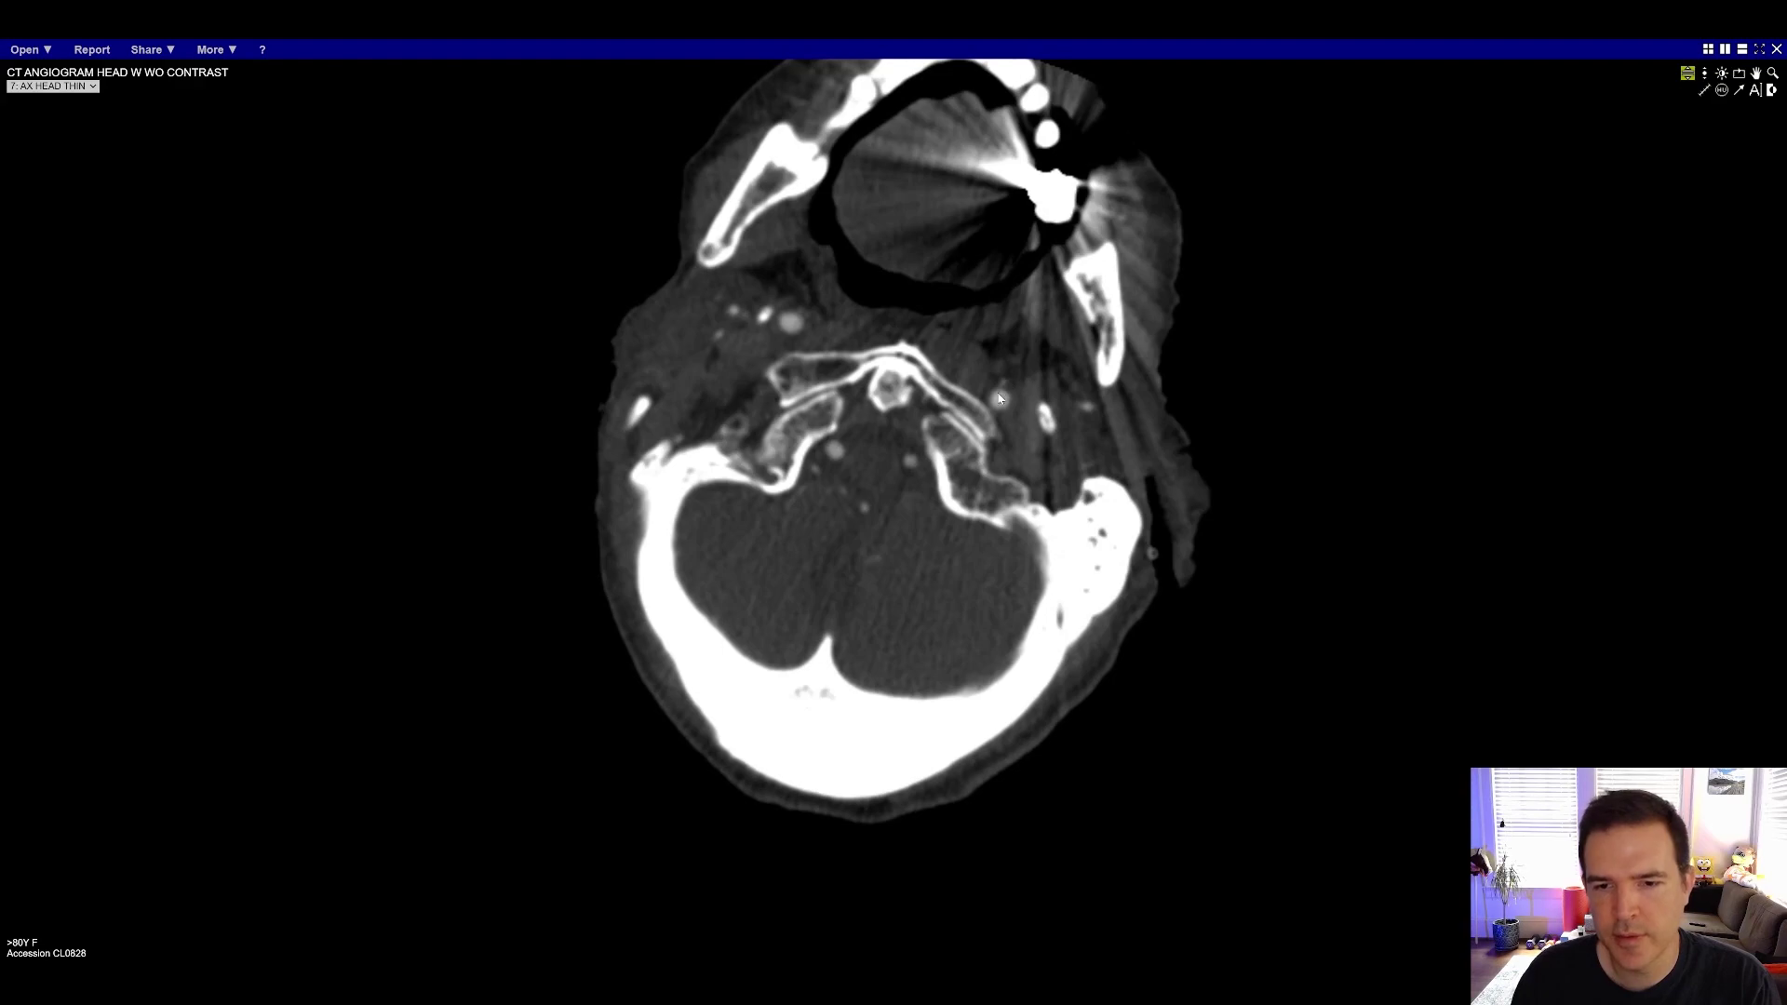
pyautogui.scroll(-10, 1043, 414)
pyautogui.scroll(-10, 1079, 433)
pyautogui.scroll(-10, 1011, 441)
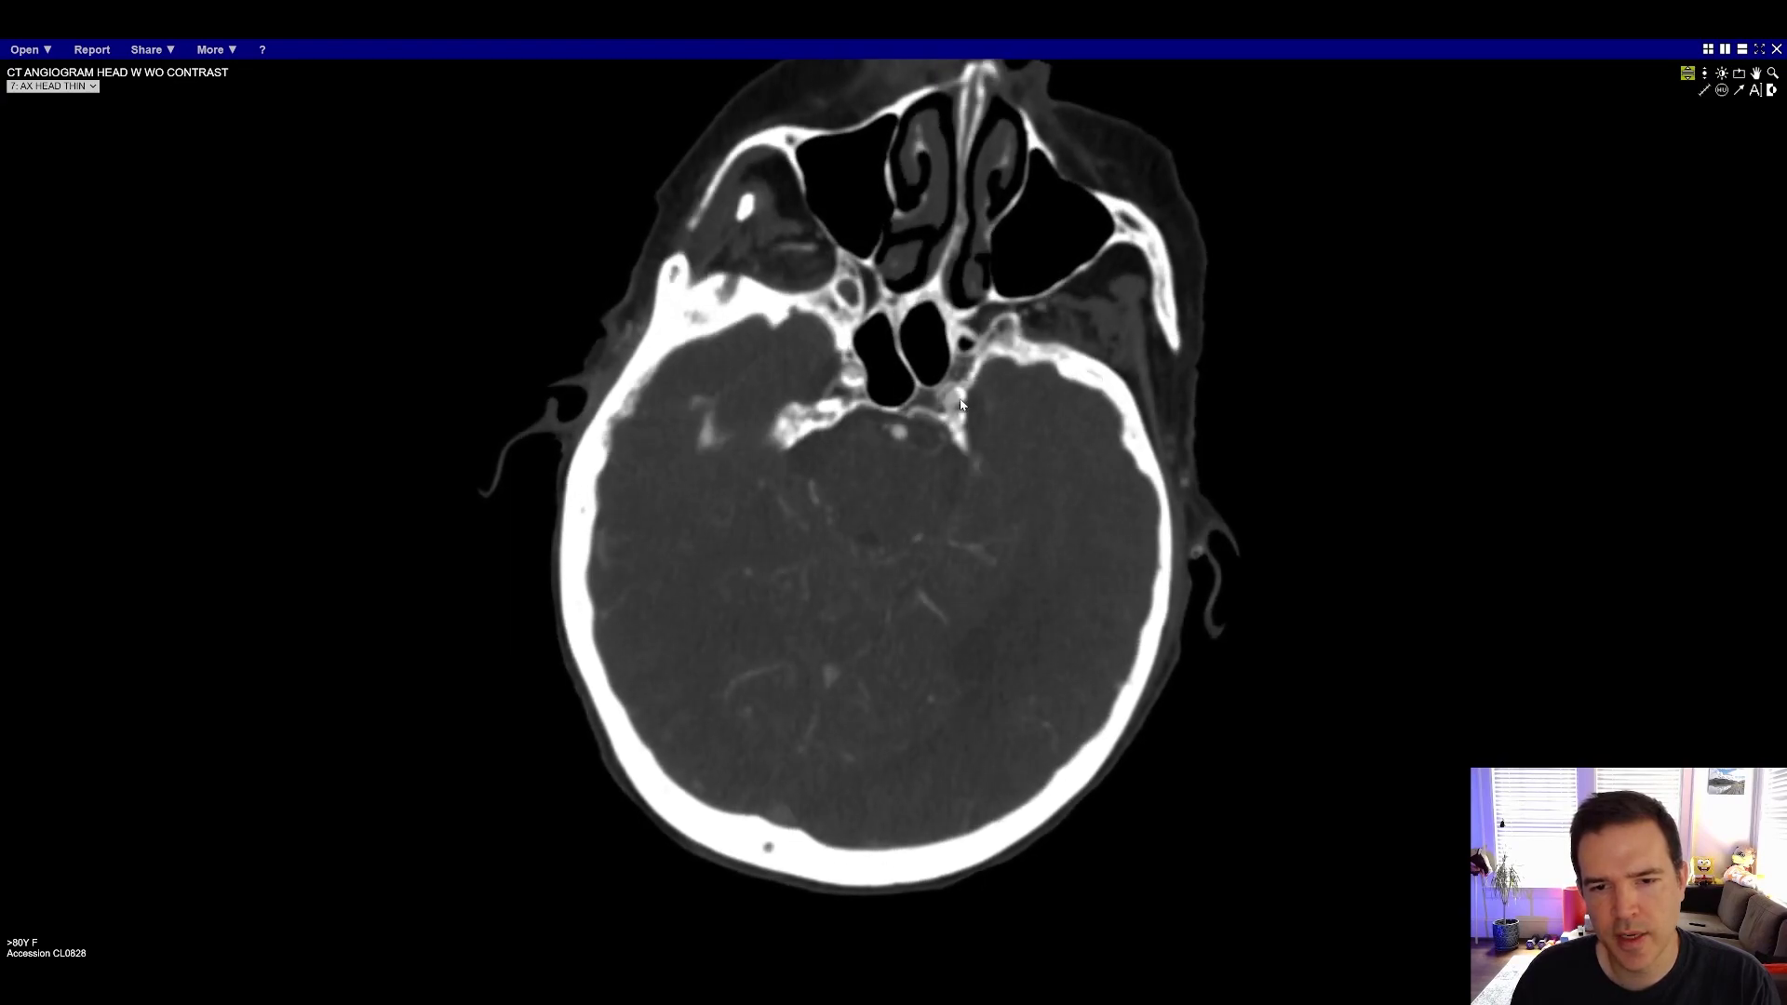
# Follow the left internal carotid artery from the cavernous segment to its terminus and the M1 origin
pyautogui.scroll(-10, 962, 403)
pyautogui.scroll(-10, 963, 400)
pyautogui.scroll(-5, 968, 395)
pyautogui.scroll(-5, 968, 425)
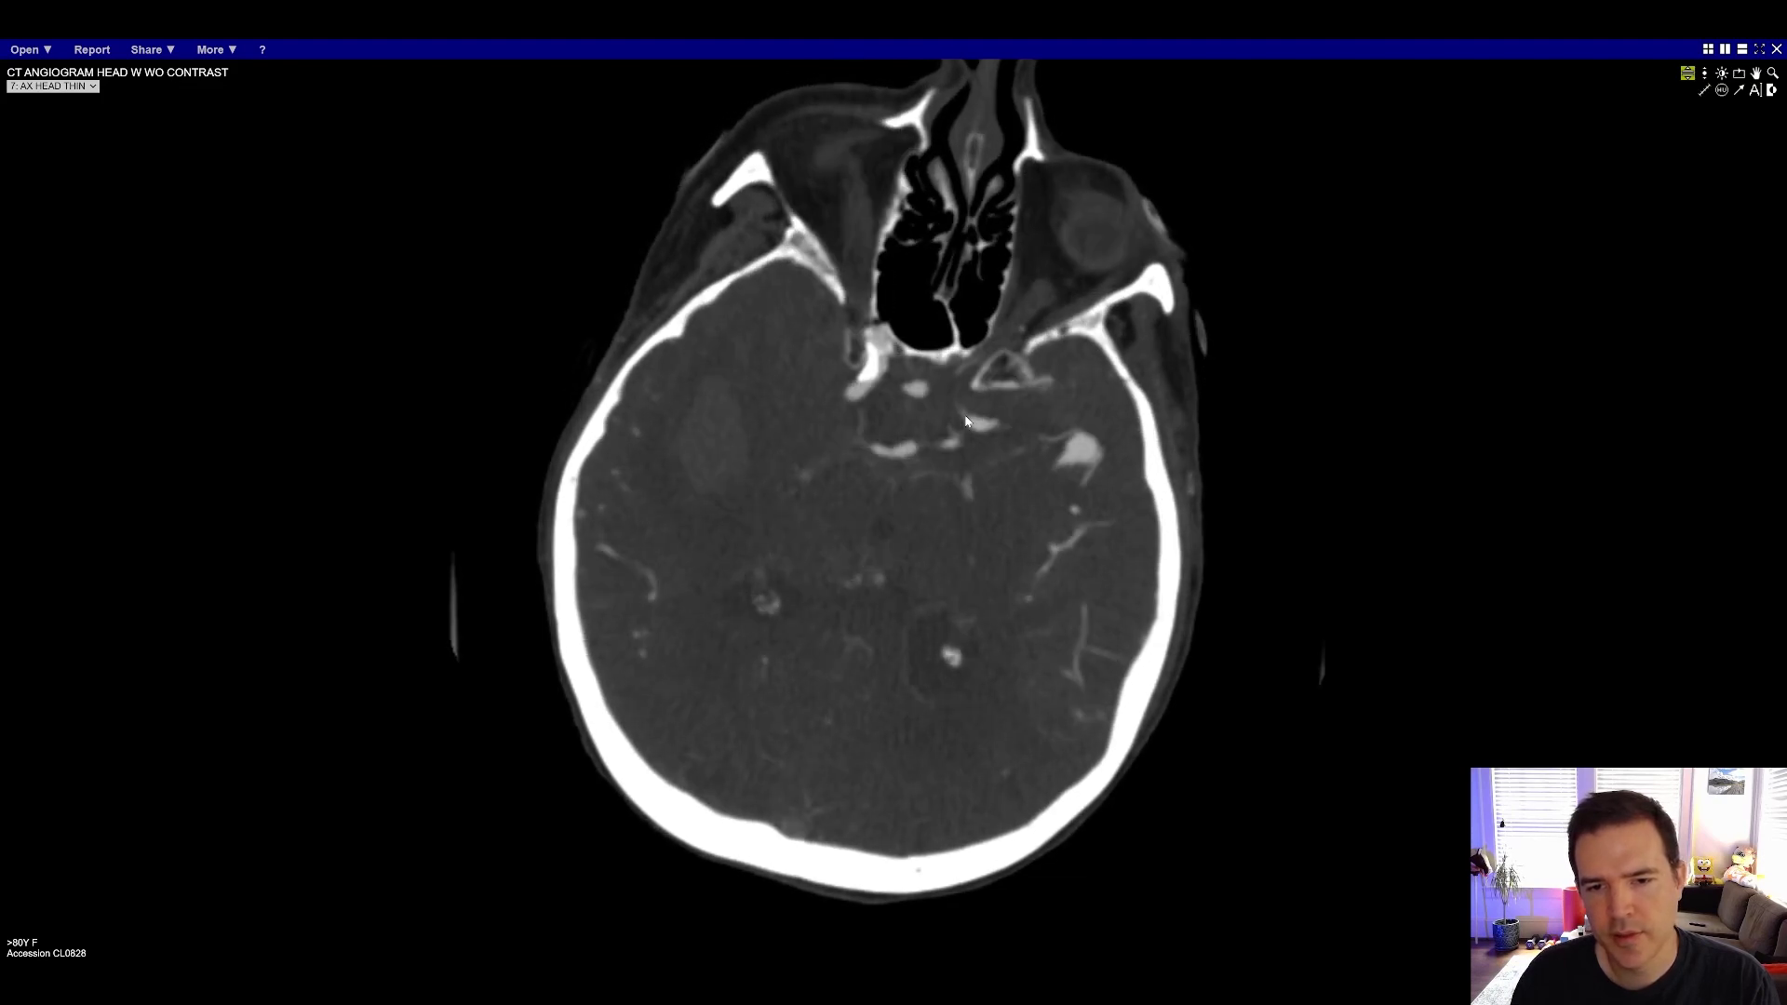
pyautogui.scroll(3, 989, 428)
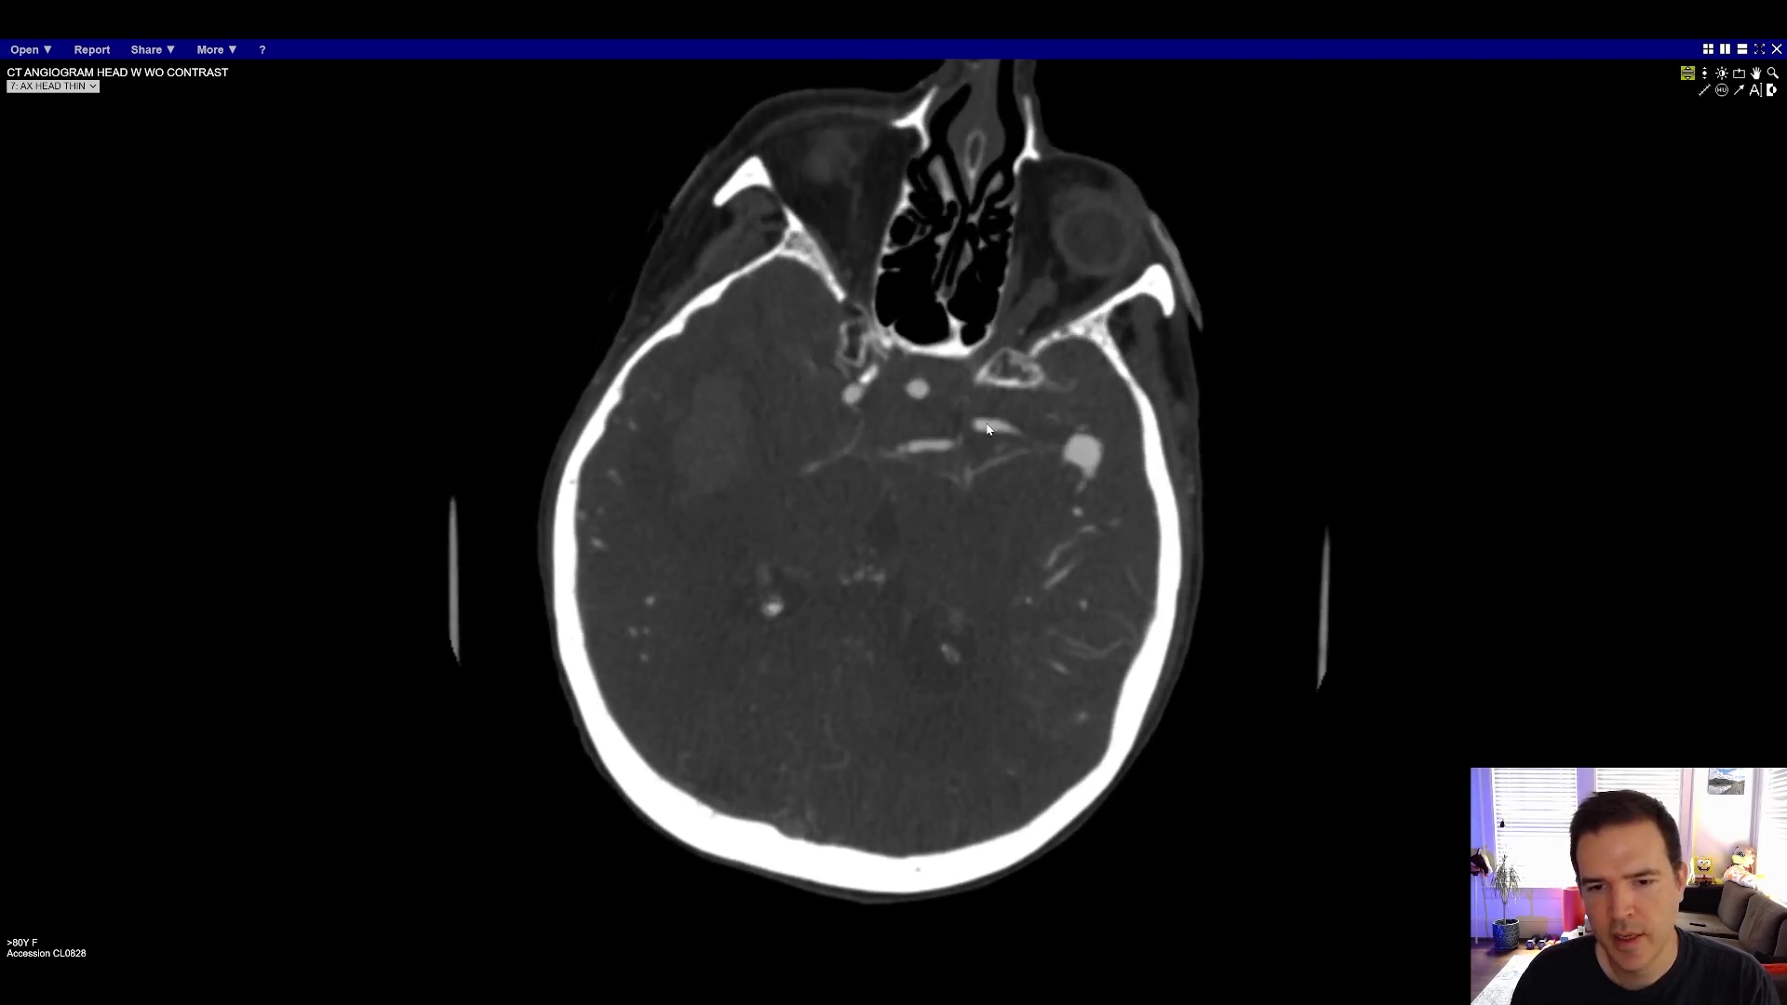
pyautogui.scroll(-4, 987, 429)
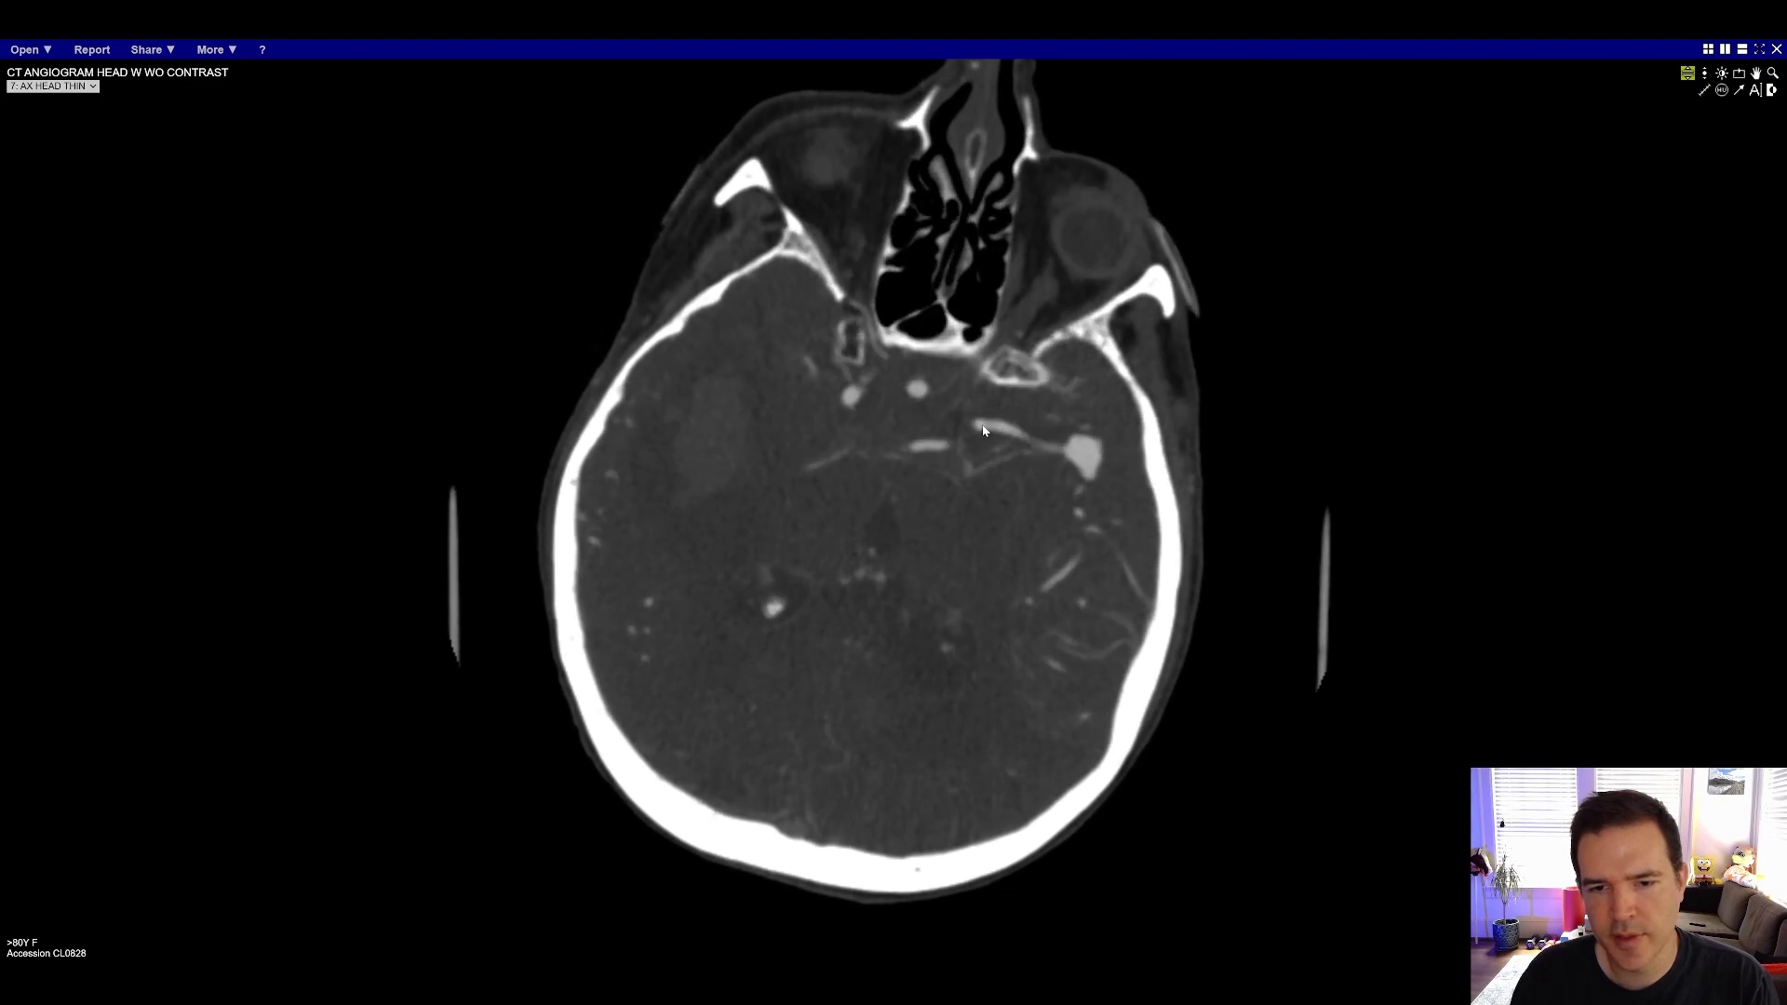
pyautogui.scroll(3, 926, 400)
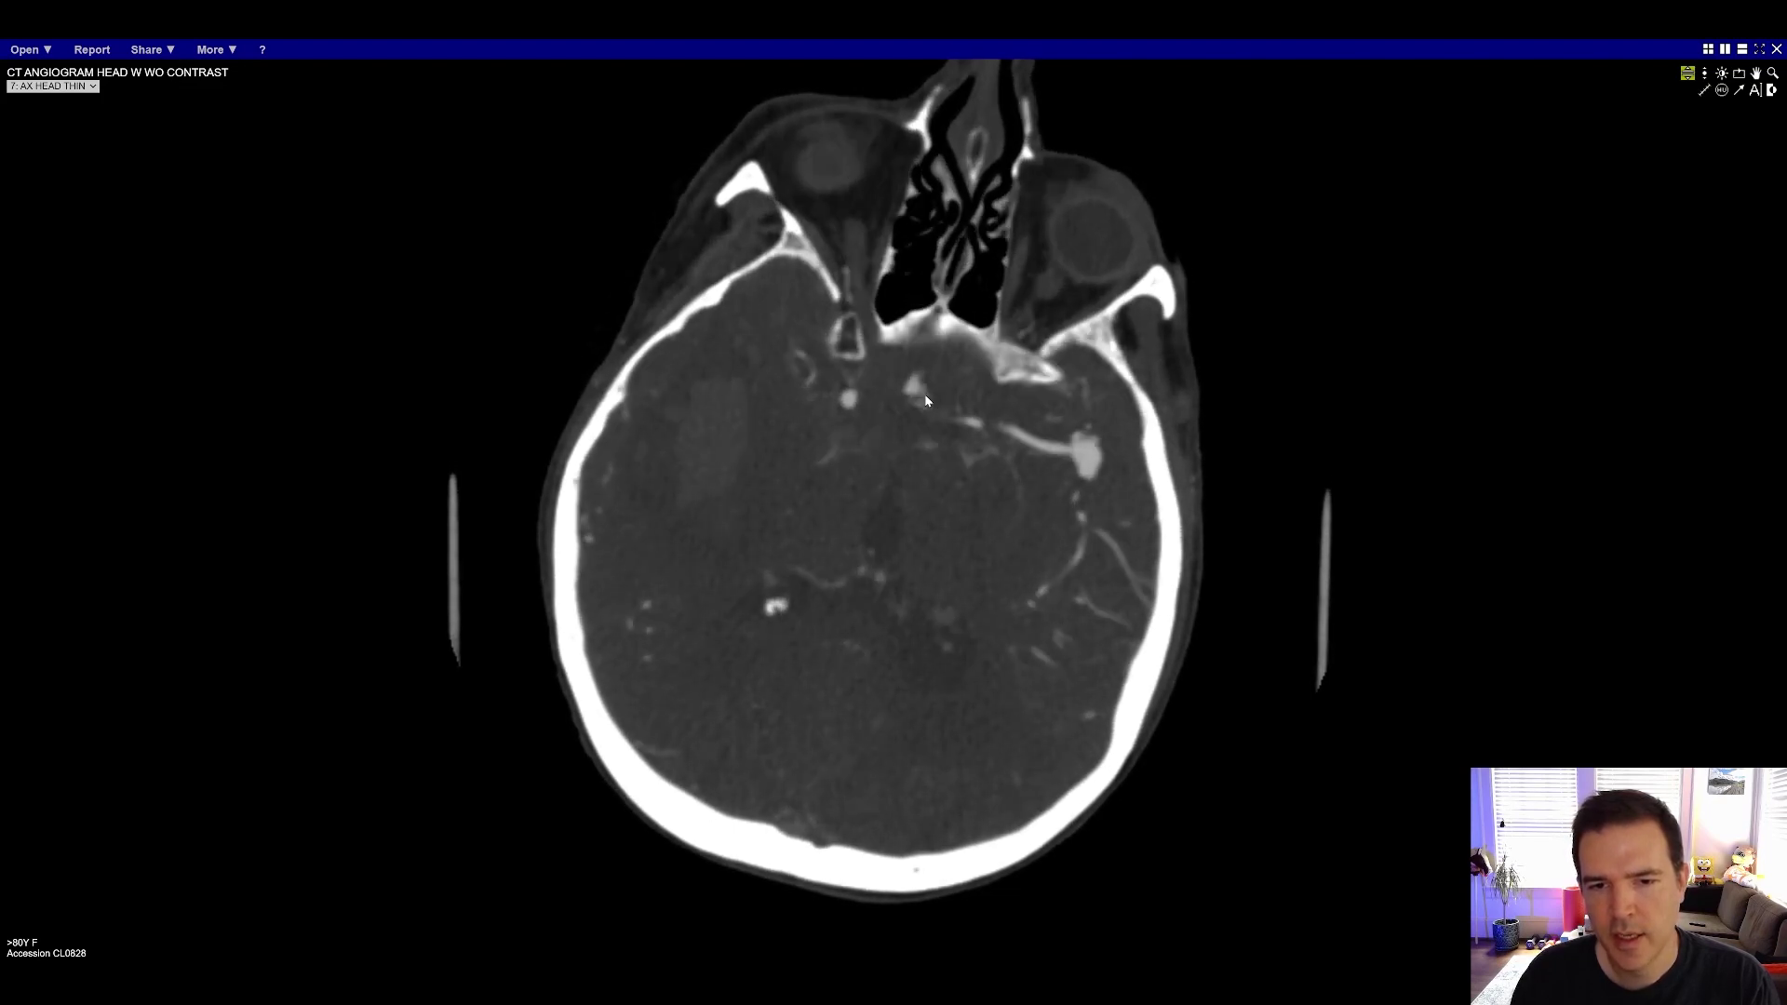
# Inspect the left A1 and M1 segments on consecutive slices around the left carotid terminus
pyautogui.scroll(3, 908, 394)
pyautogui.scroll(-4, 992, 426)
pyautogui.scroll(2, 993, 426)
pyautogui.scroll(-2, 1040, 443)
pyautogui.scroll(-3, 1041, 449)
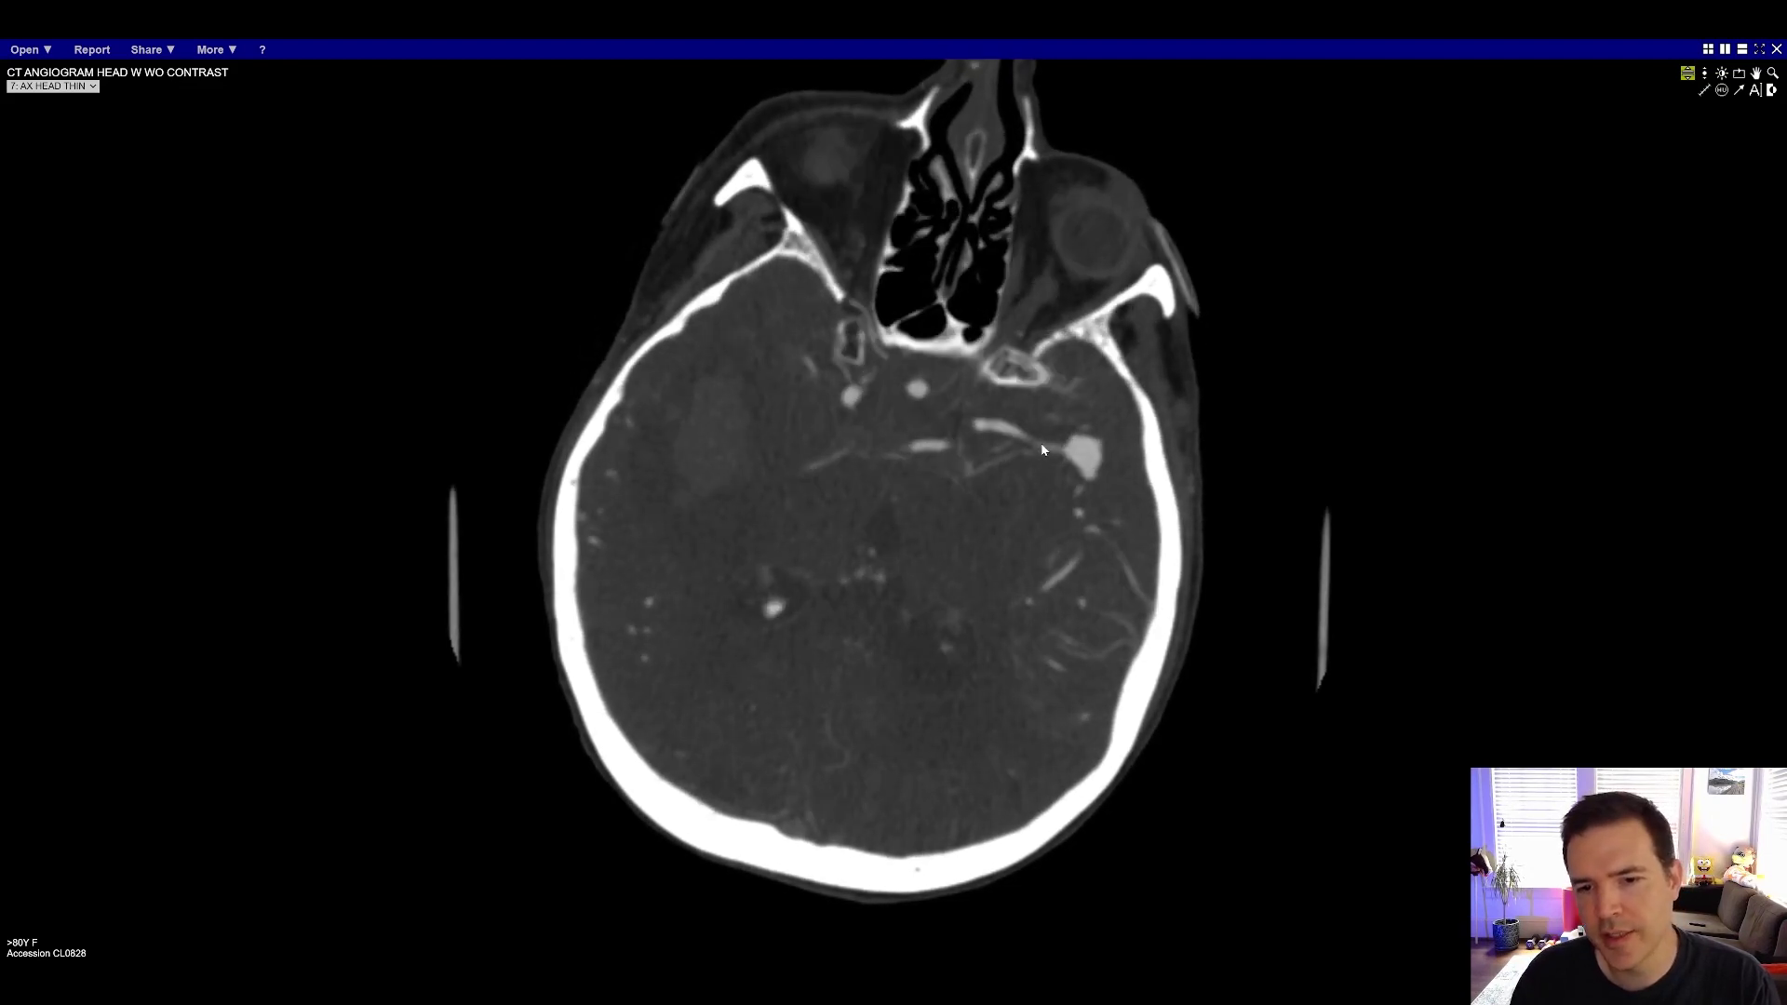
# Examine the left middle cerebral artery bifurcation at the lateral end of the M1 segment slice by slice
pyautogui.scroll(-3, 1074, 466)
pyautogui.scroll(2, 1084, 446)
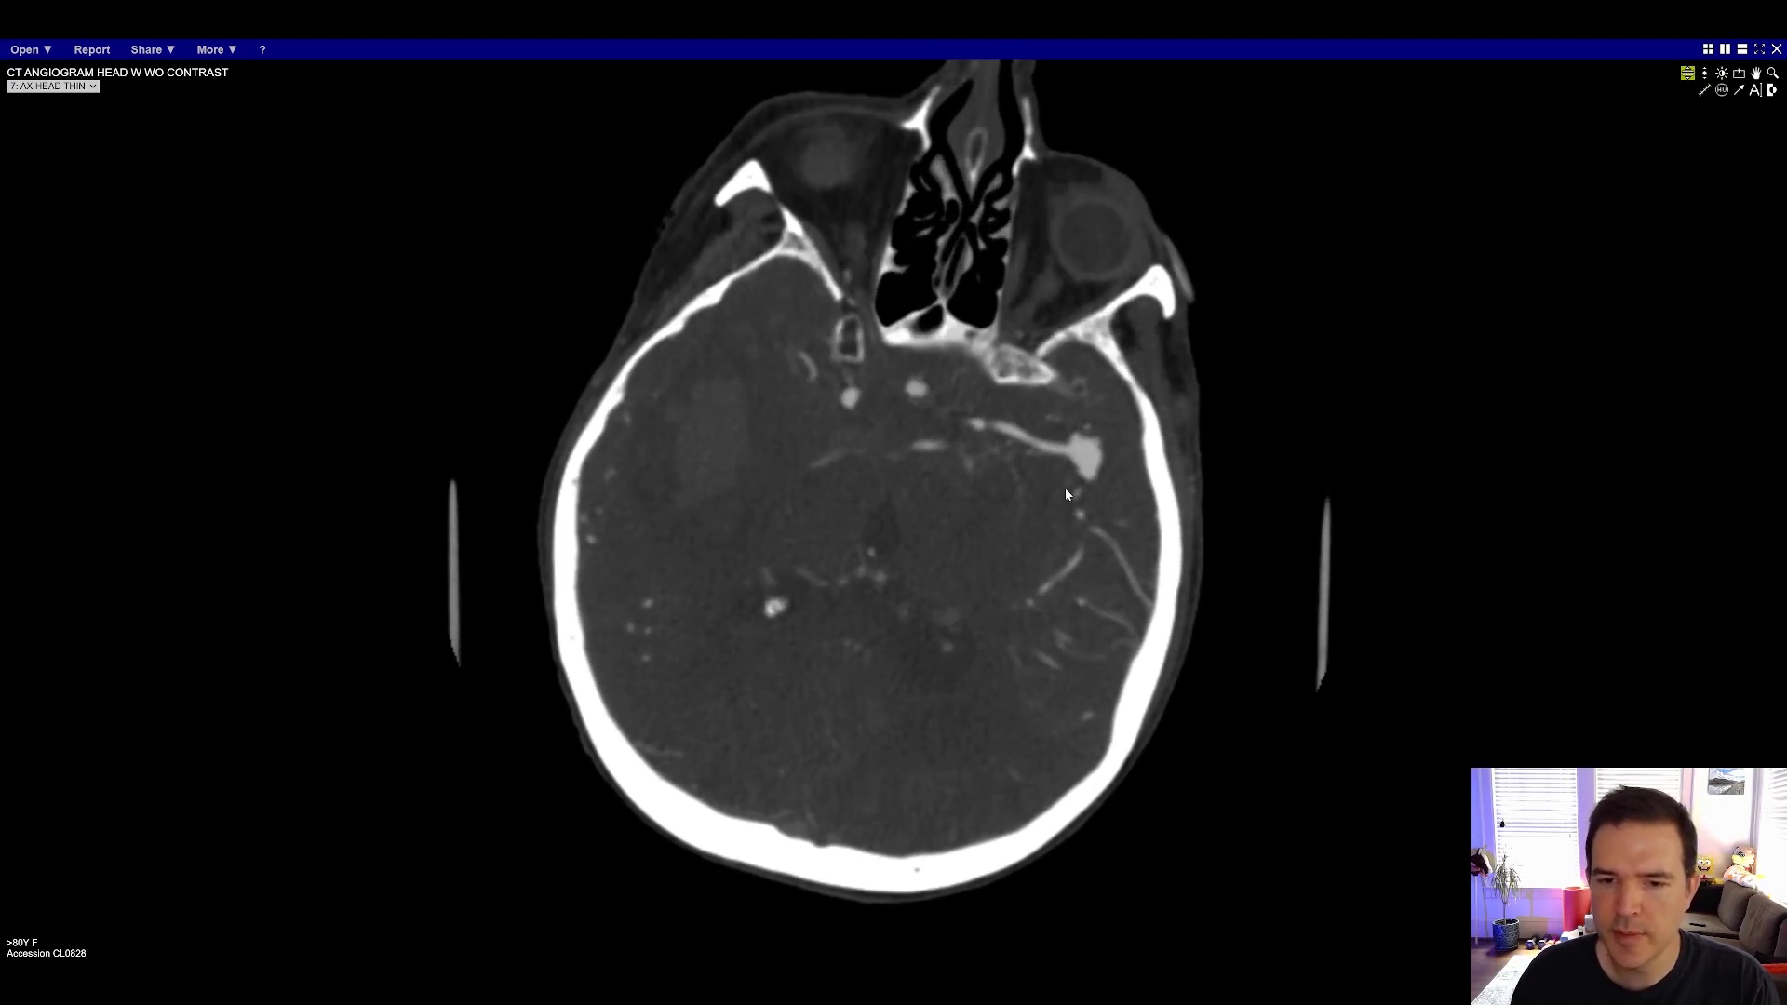
pyautogui.scroll(-3, 1079, 465)
pyautogui.scroll(3, 1098, 446)
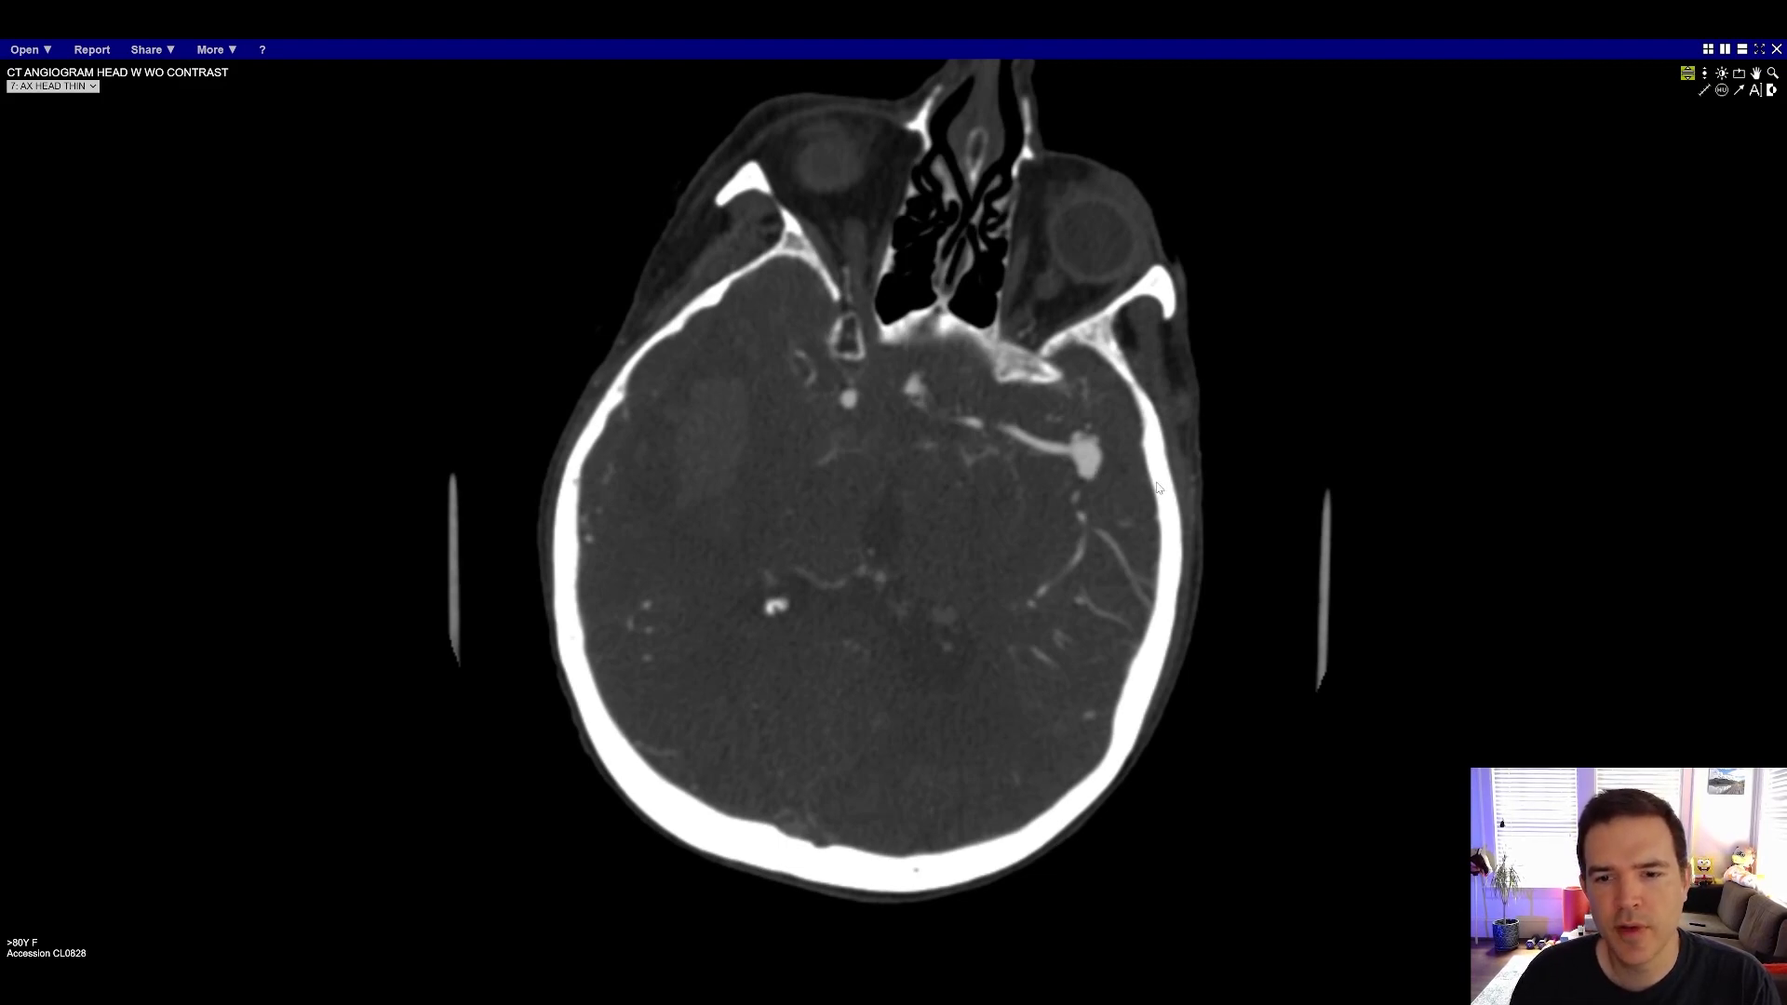
pyautogui.scroll(-2, 1159, 488)
pyautogui.scroll(-2, 1163, 482)
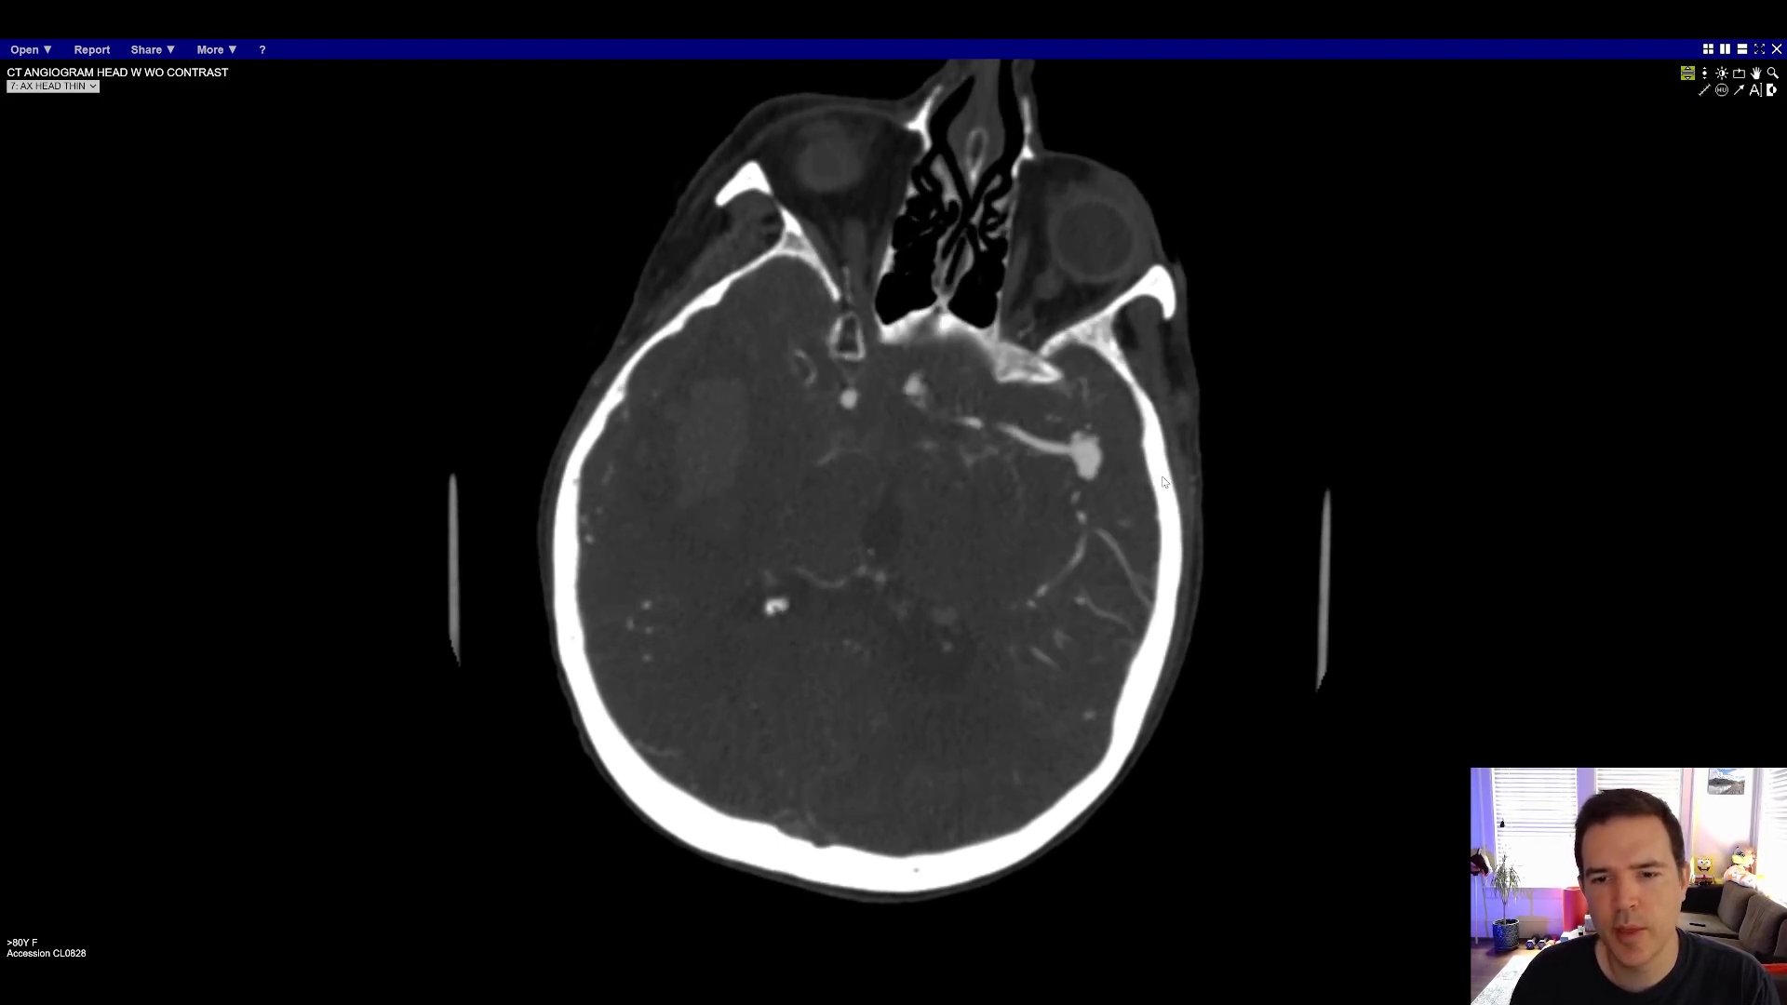
# Review the slices from the left middle cerebral artery bifurcation up to the level just above it
pyautogui.scroll(-2, 1168, 475)
pyautogui.scroll(2, 1169, 474)
pyautogui.scroll(-2, 1121, 453)
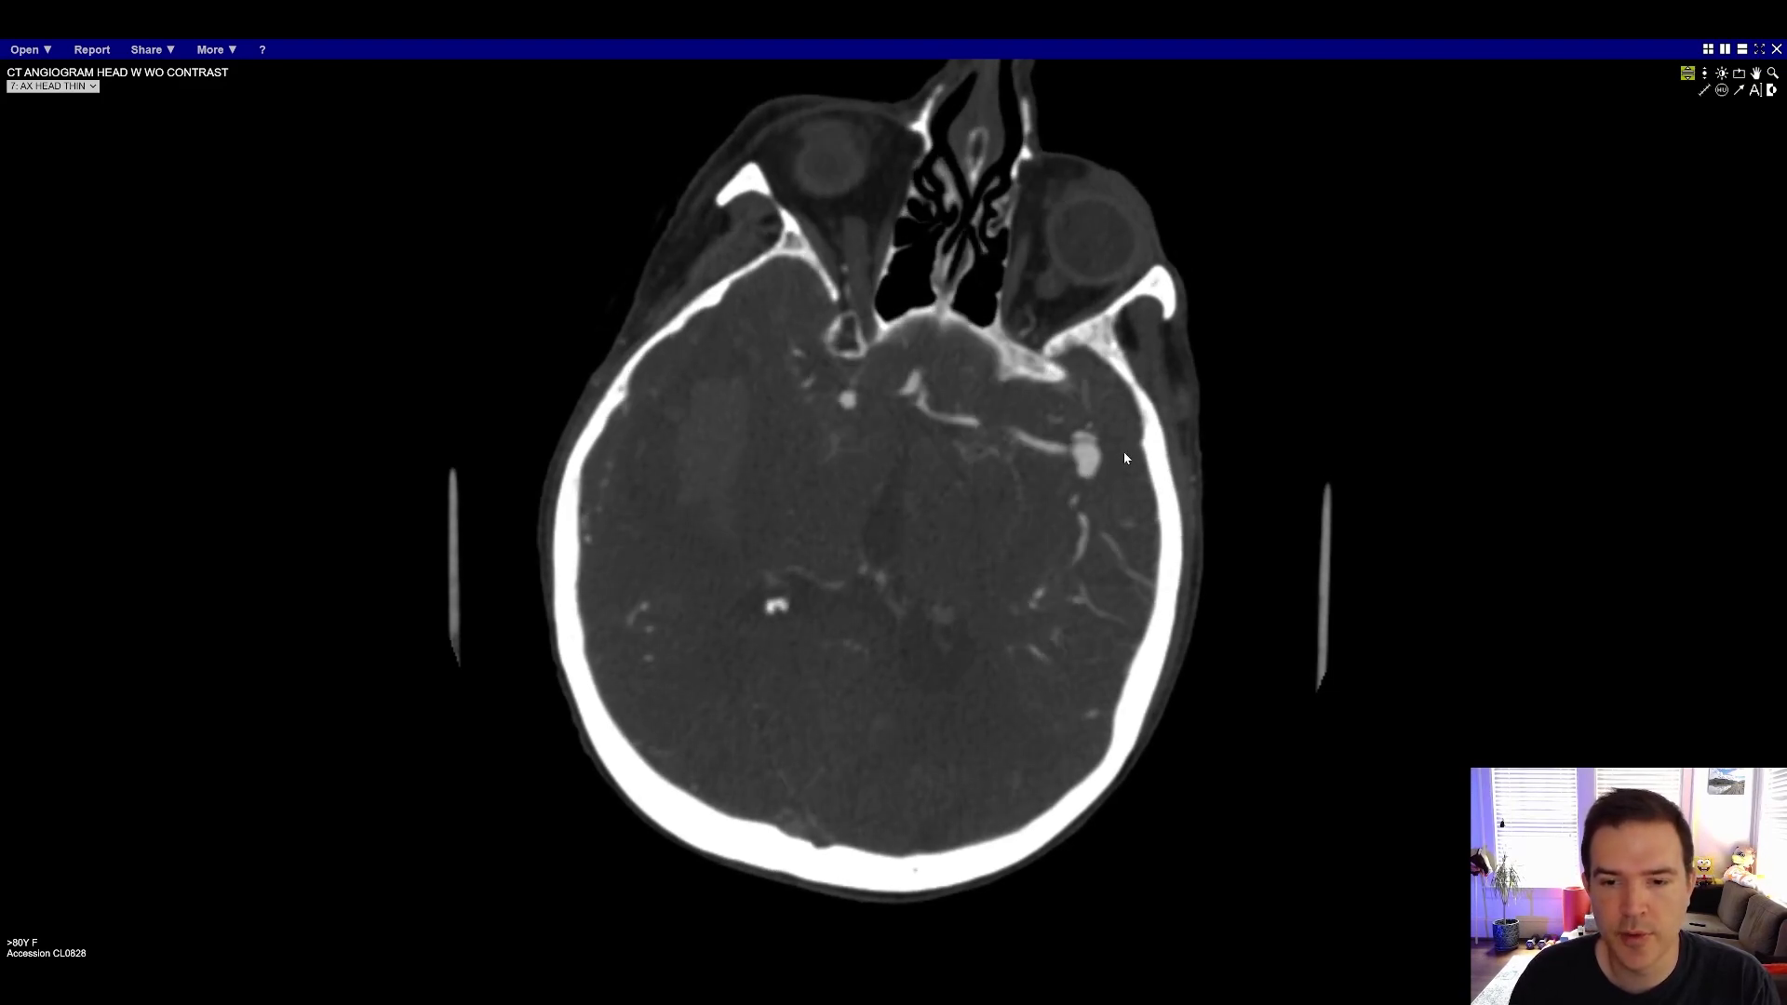
pyautogui.scroll(-2, 1163, 516)
pyautogui.scroll(2, 1158, 518)
pyautogui.scroll(8, 1154, 493)
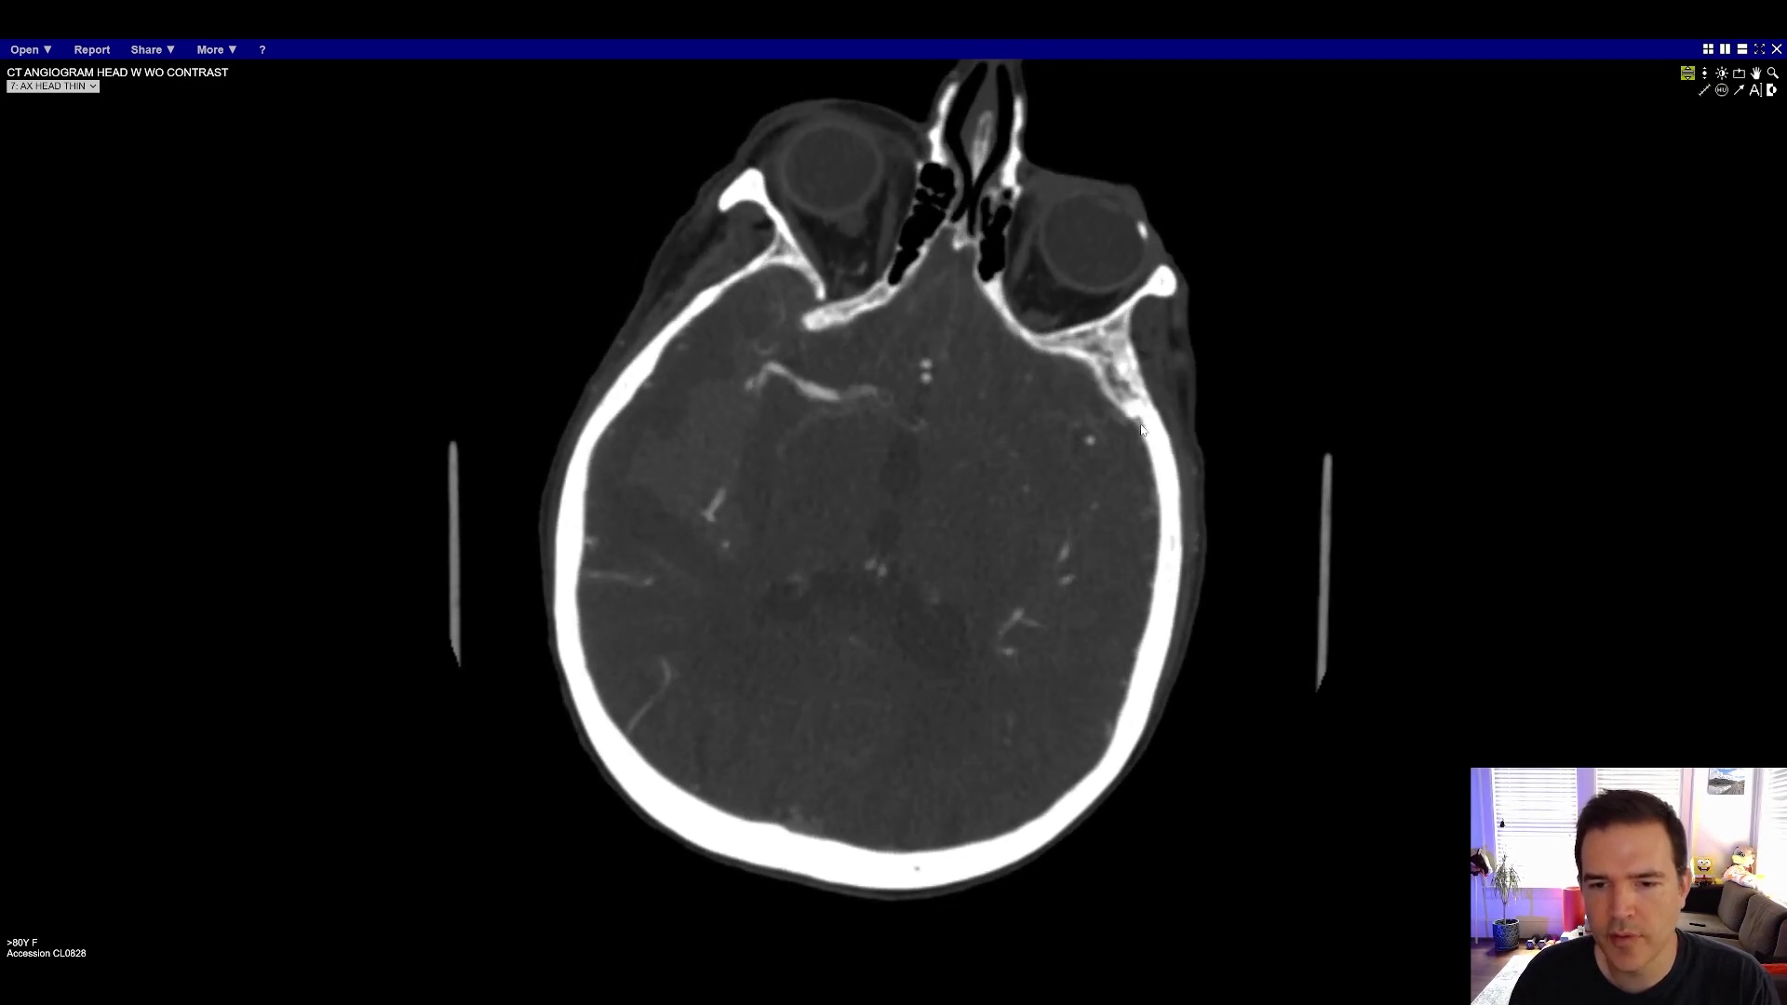
# Follow the left M2 branches through the Sylvian fissure and back down to the bifurcation
pyautogui.scroll(2, 1143, 427)
pyautogui.scroll(-4, 1142, 418)
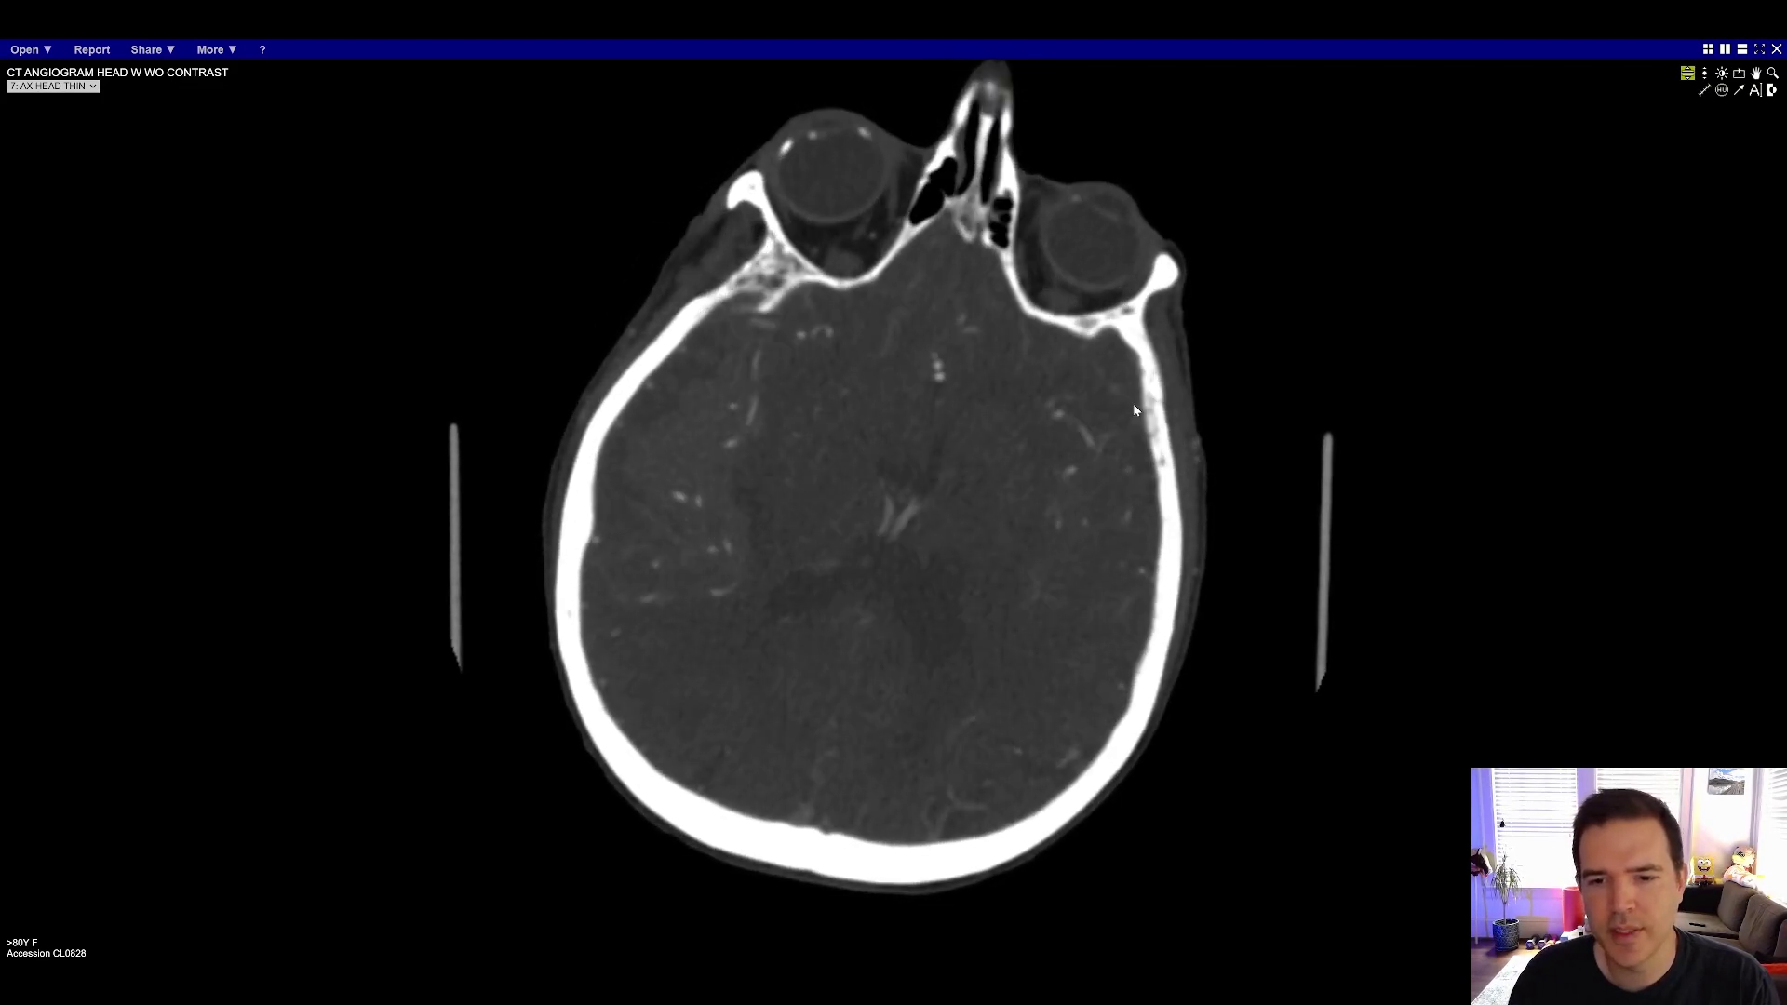
pyautogui.scroll(-6, 1144, 455)
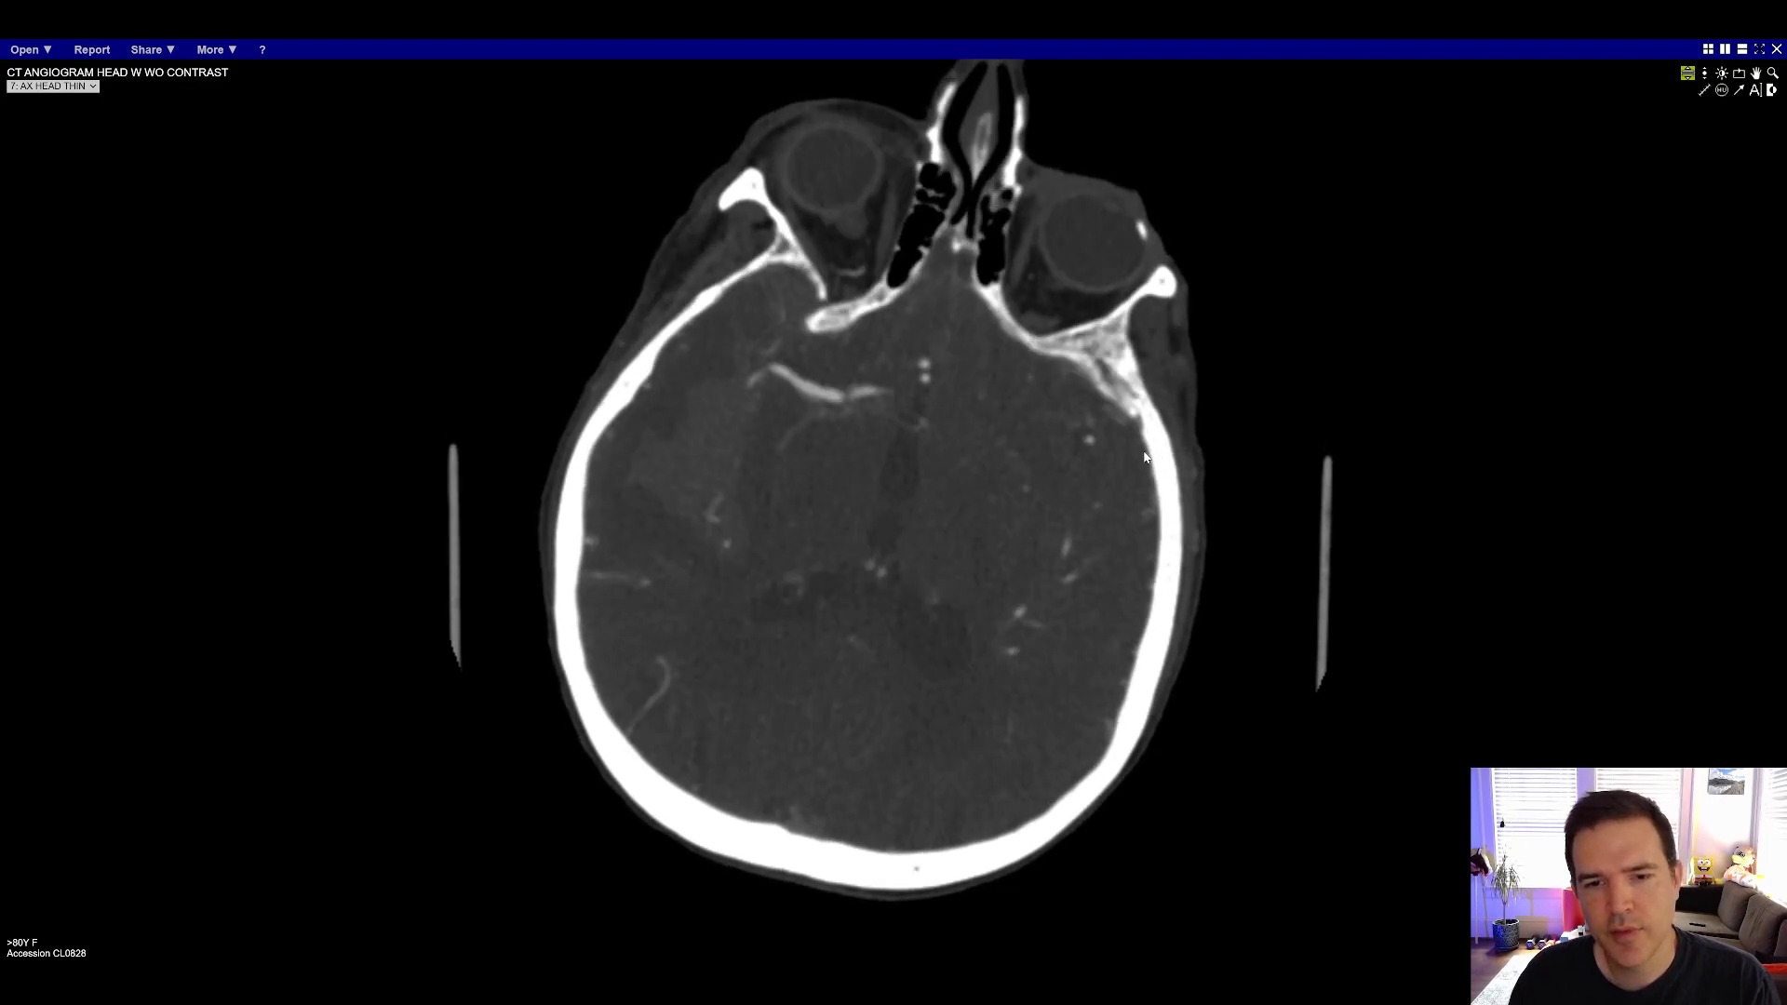
pyautogui.scroll(-4, 1070, 493)
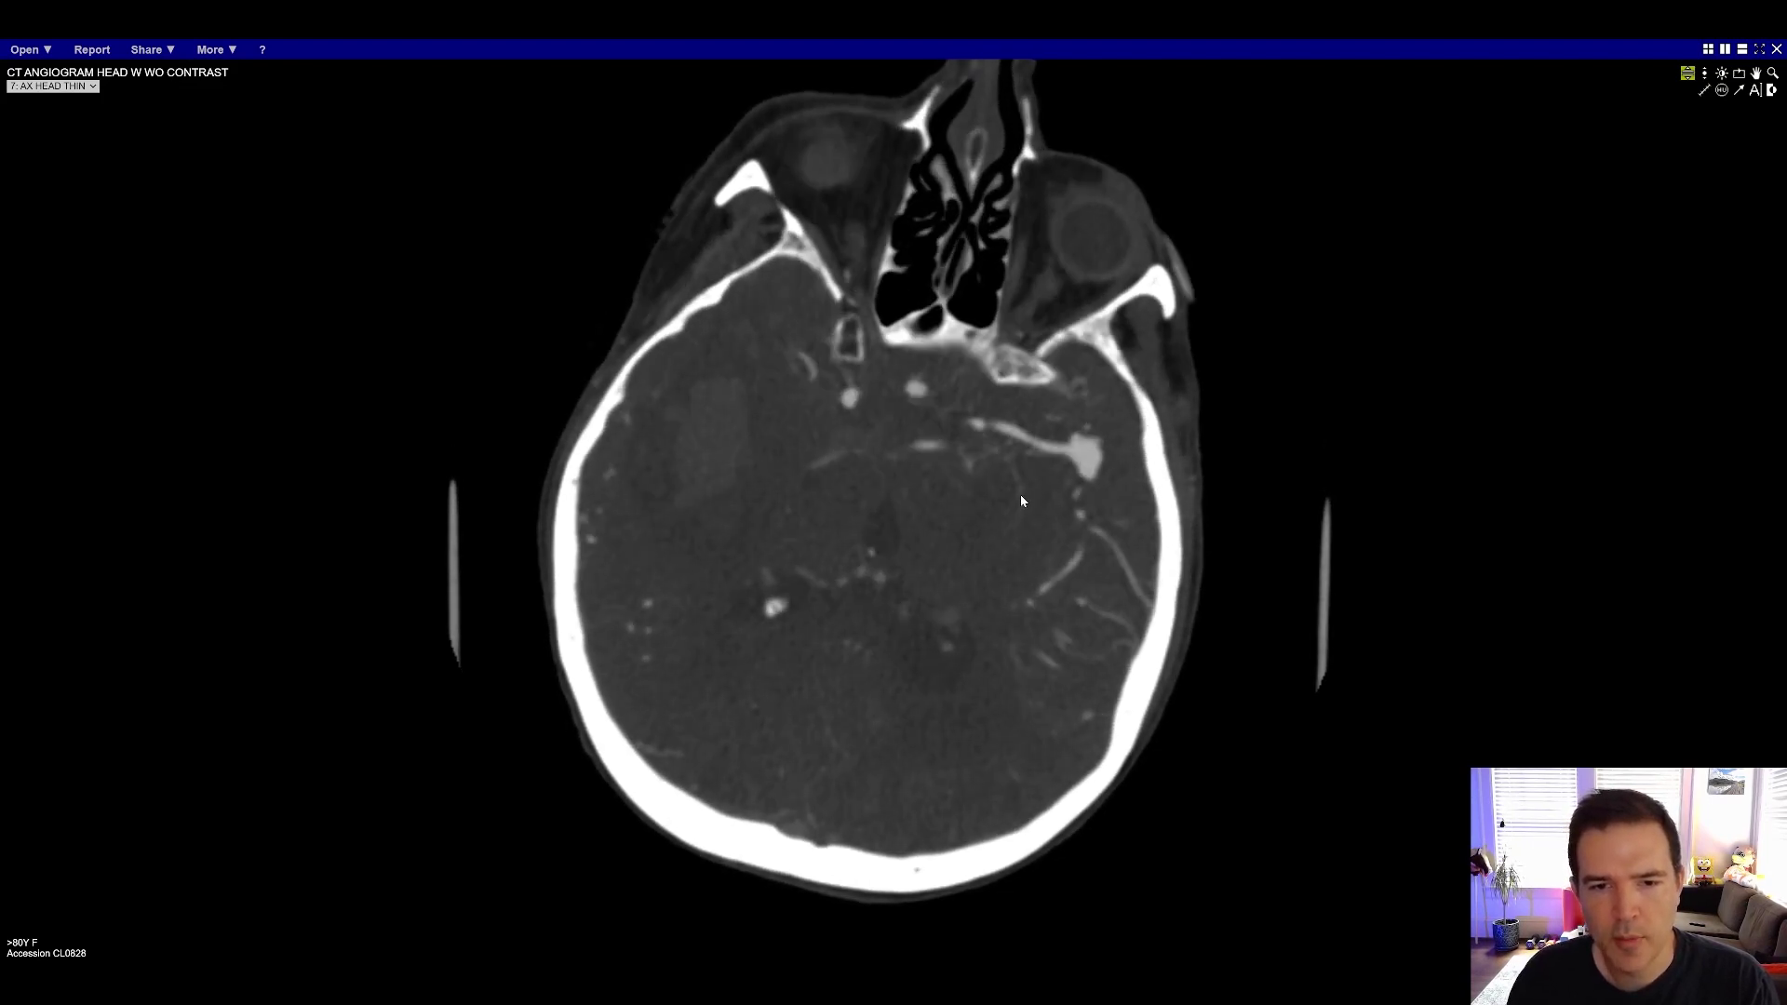
# Recheck the right M1 segment and its bifurcation into M2 branches for comparison with the left side
pyautogui.scroll(4, 930, 466)
pyautogui.scroll(5, 843, 398)
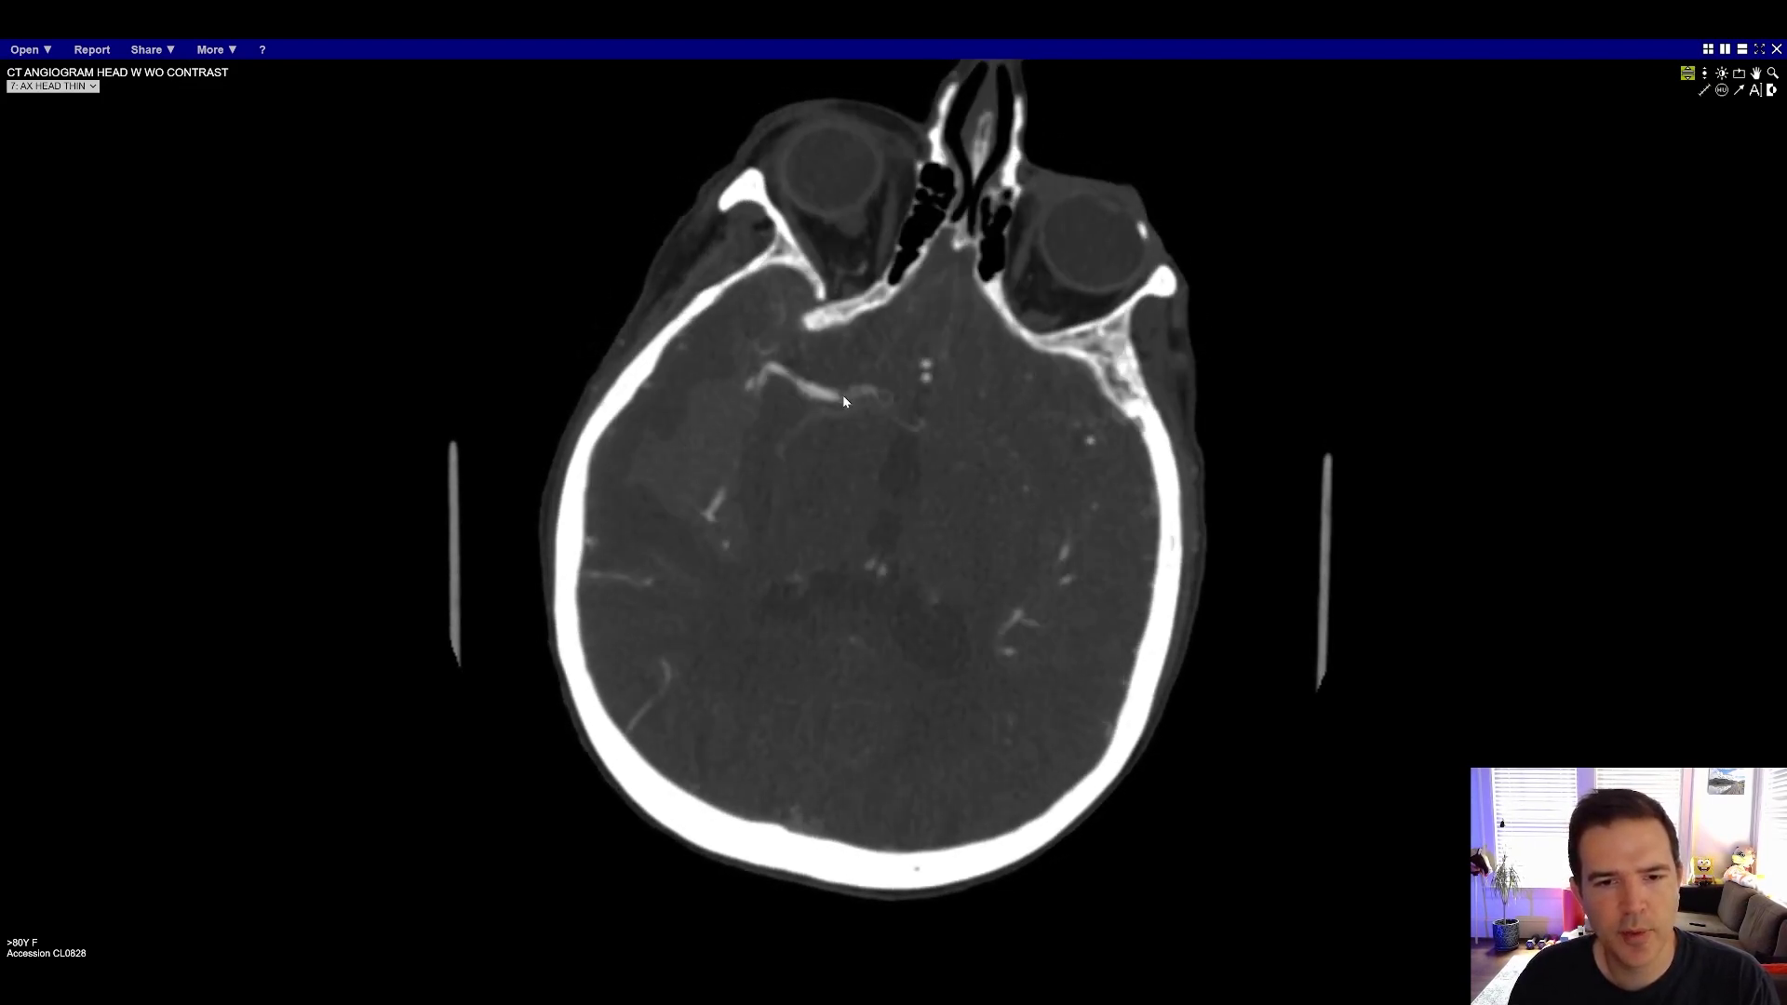
pyautogui.scroll(-2, 725, 368)
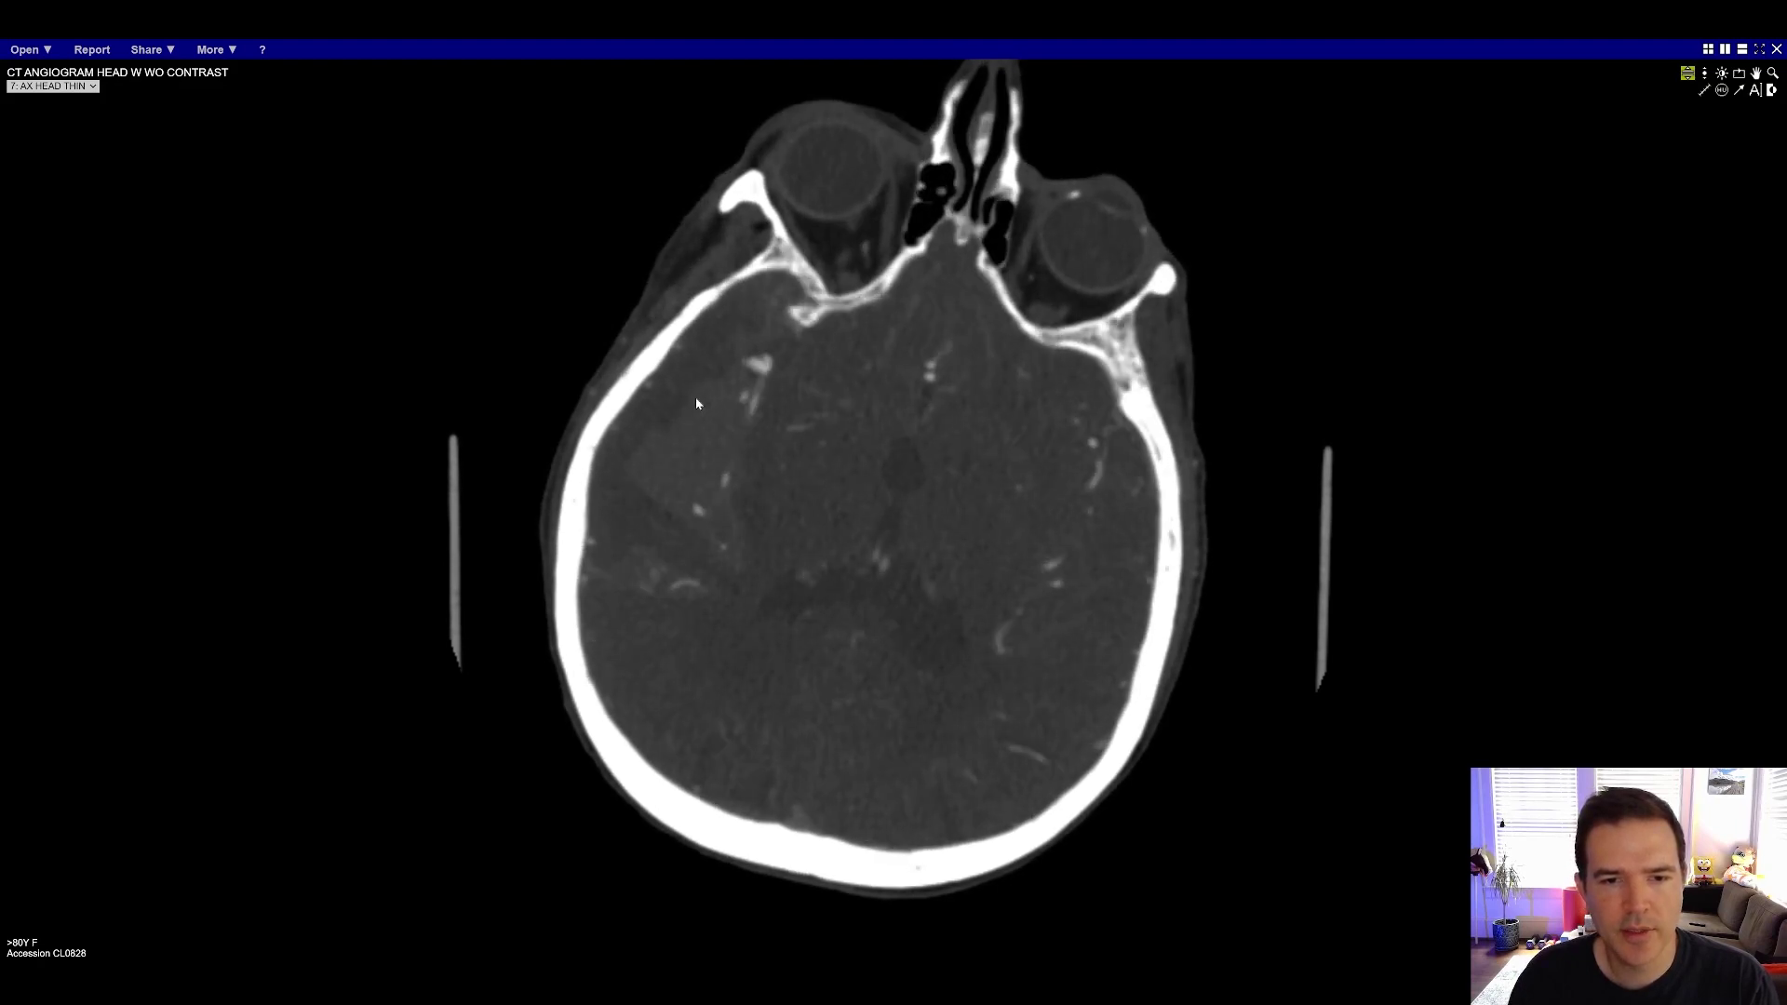
pyautogui.scroll(-2, 809, 398)
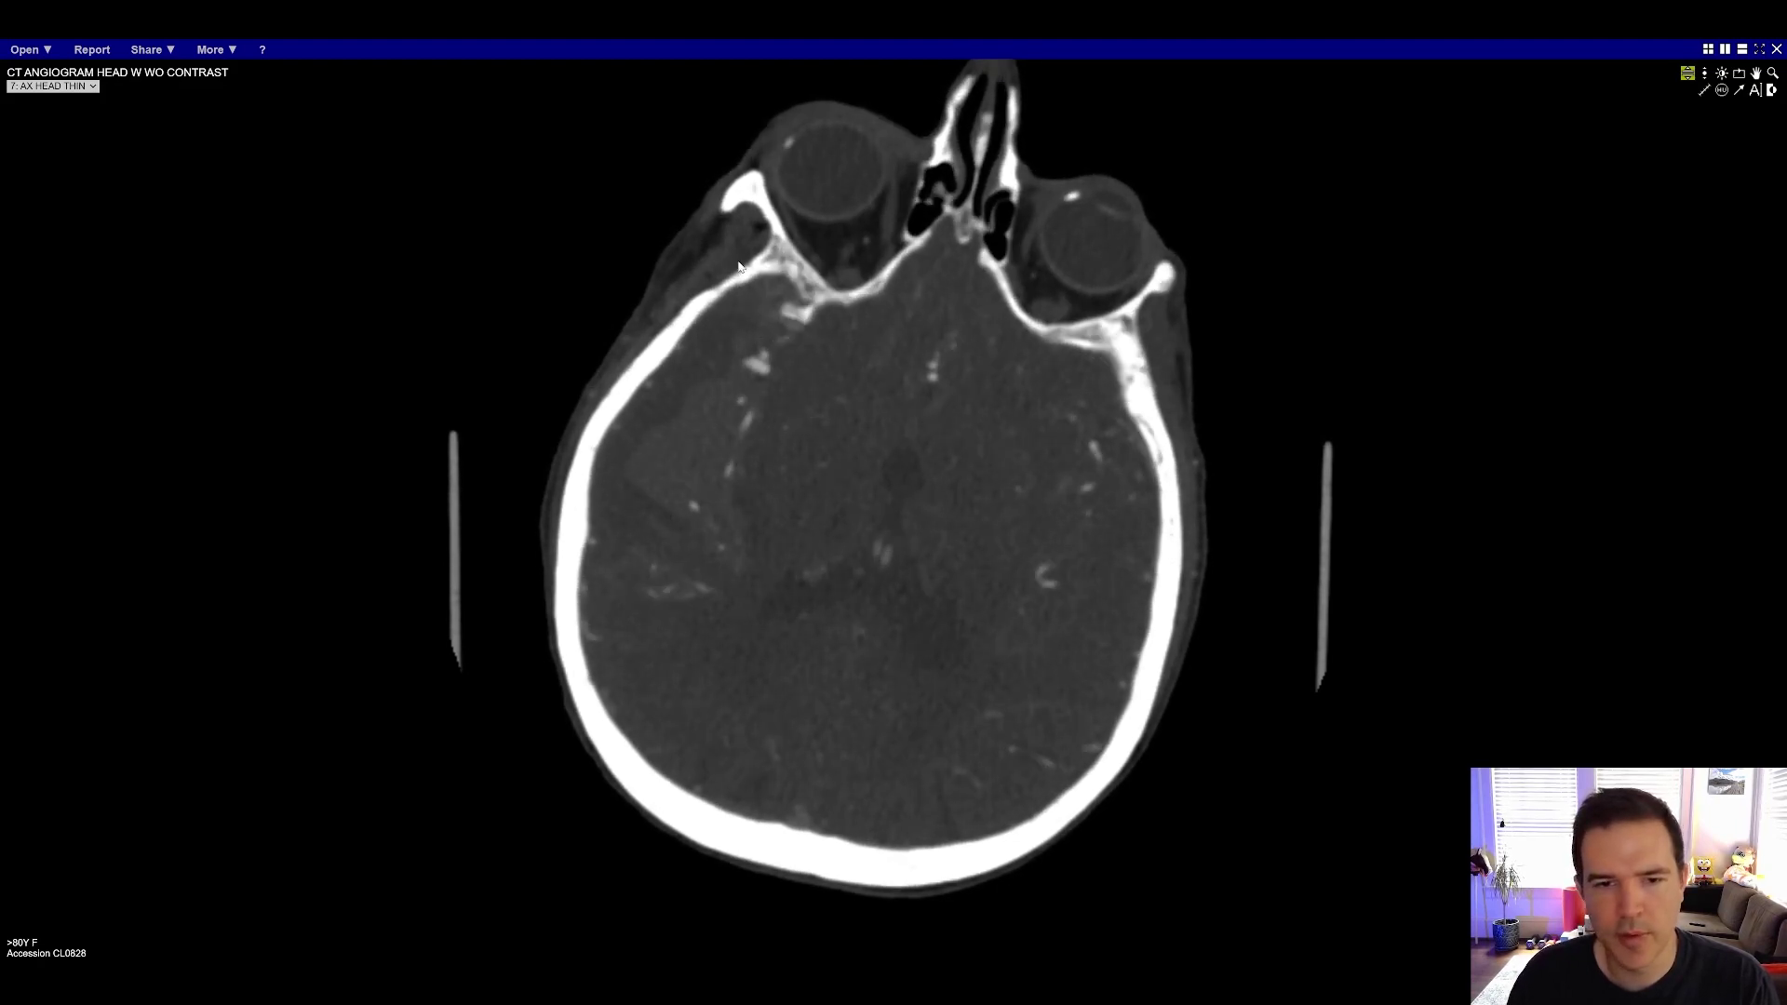
pyautogui.scroll(-2, 935, 398)
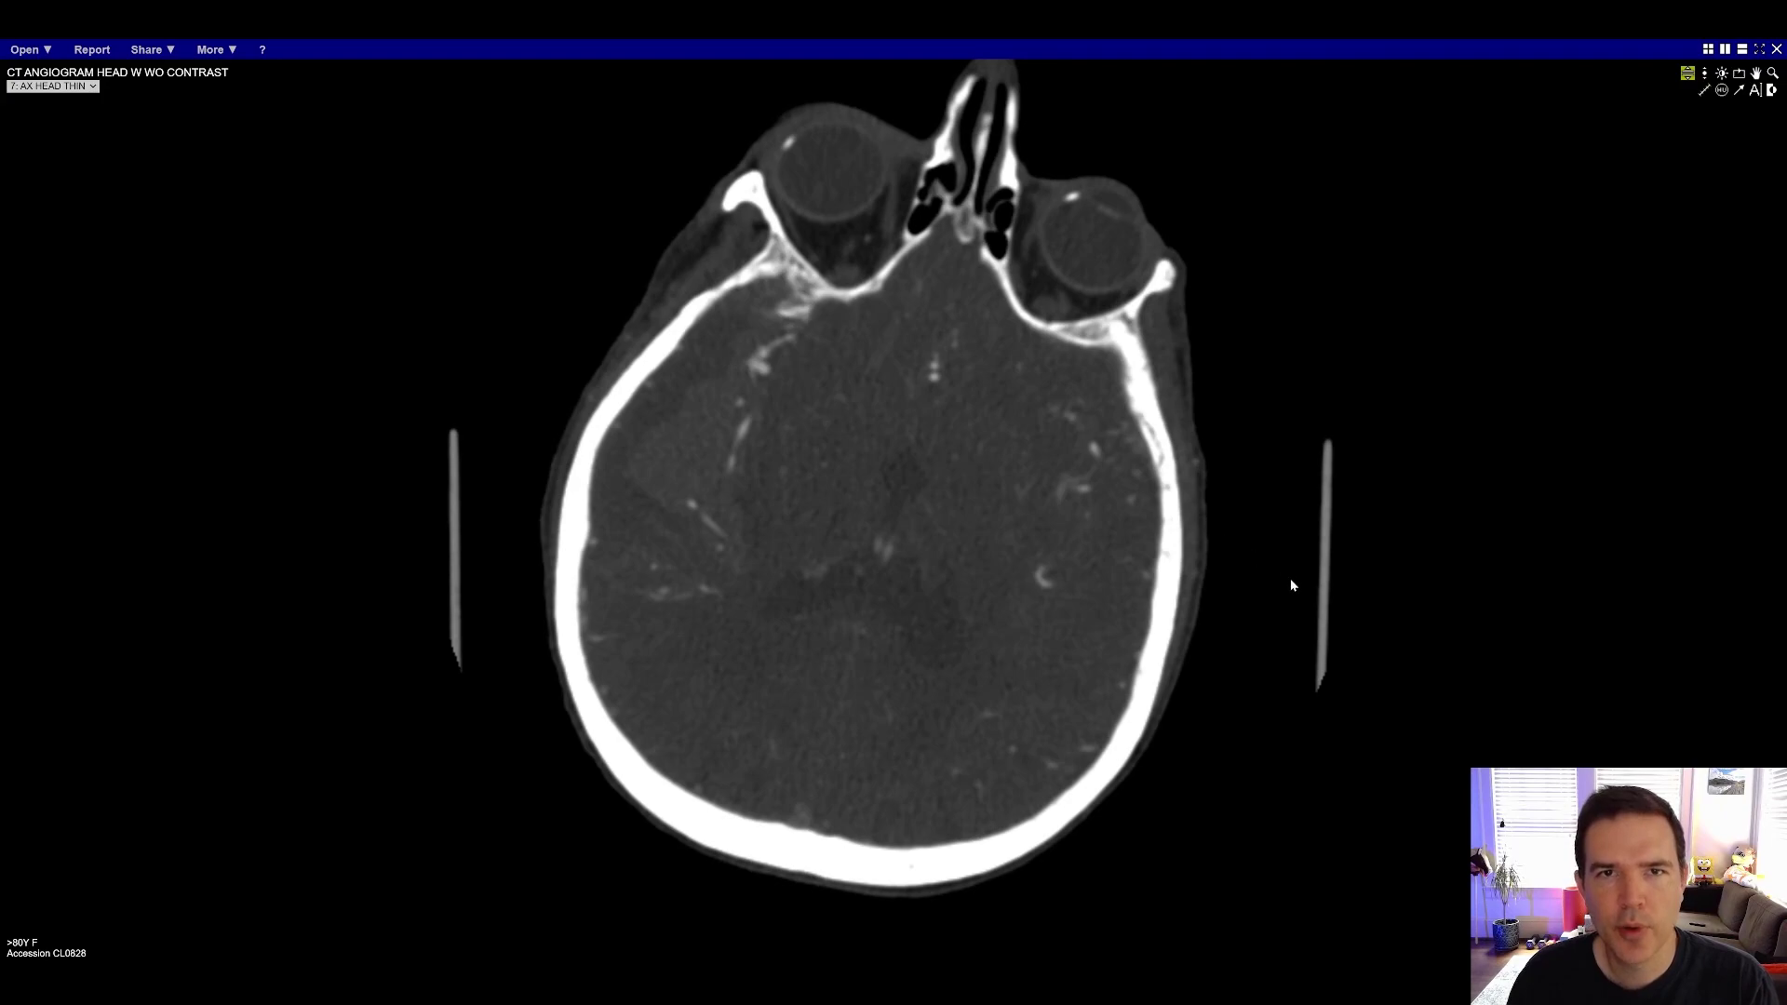
# Return to the upper neck slices and locate the vertebral arteries around the C1-C2 level
pyautogui.scroll(-8, 1214, 699)
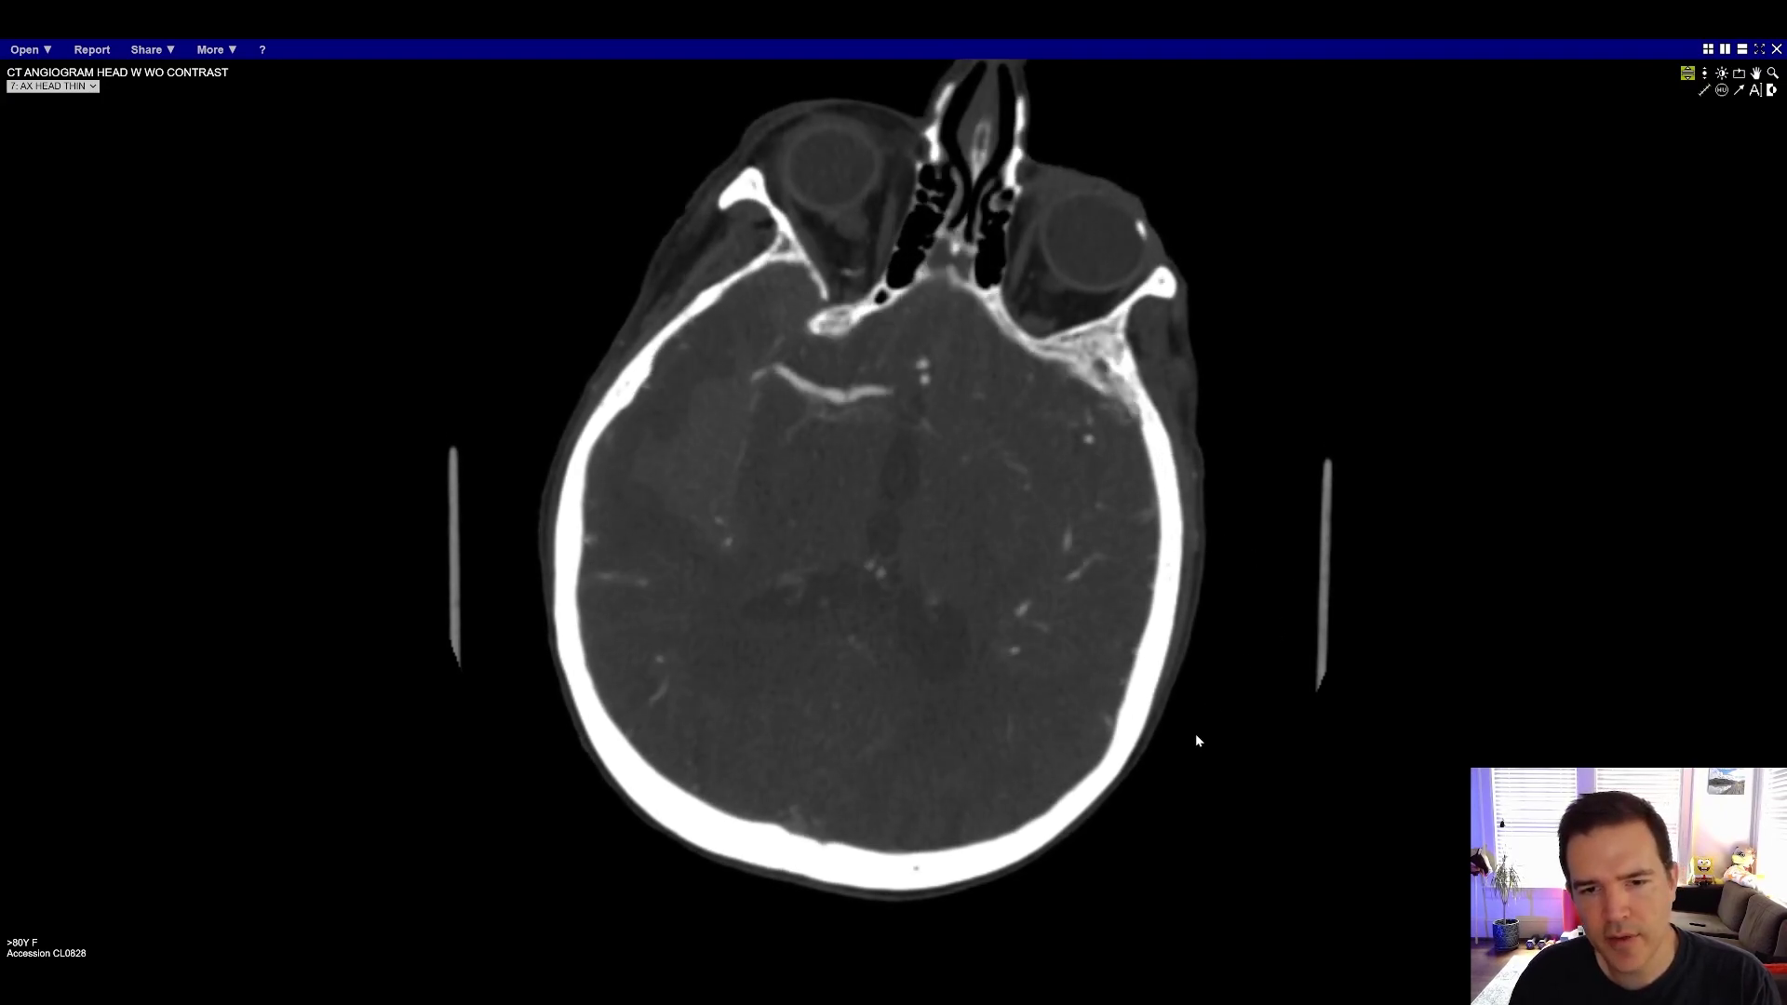
pyautogui.scroll(-15, 1195, 735)
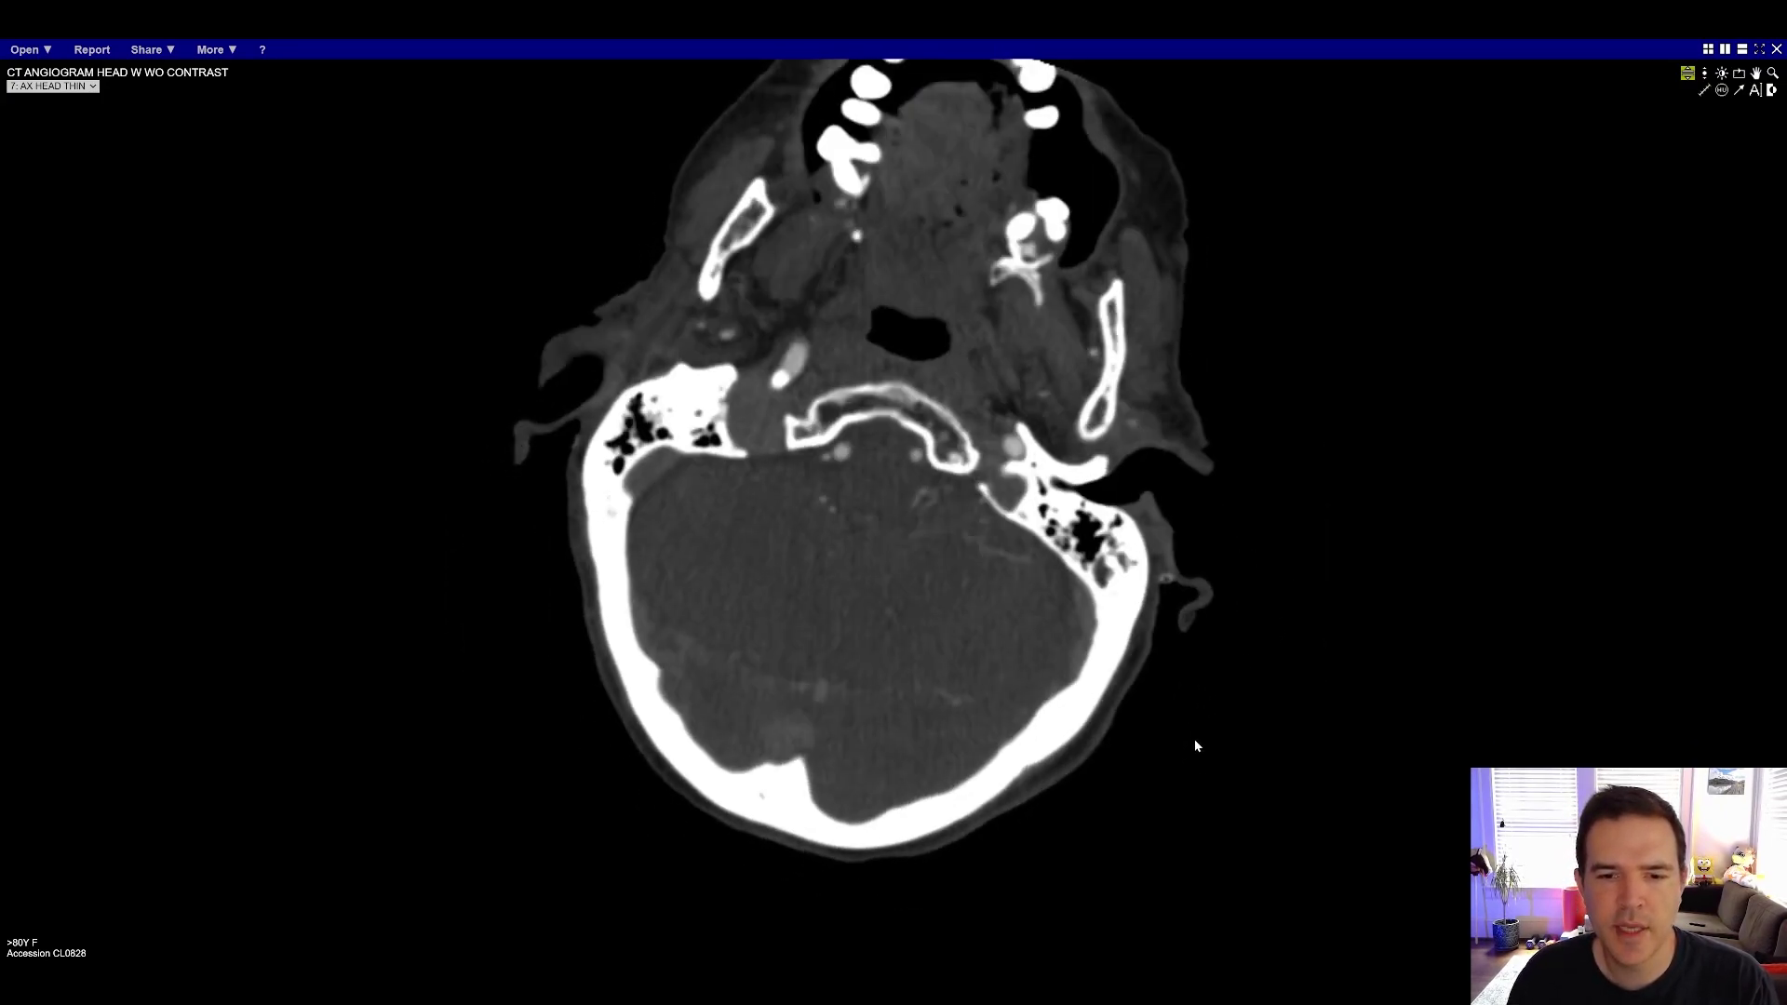
pyautogui.scroll(-10, 1194, 723)
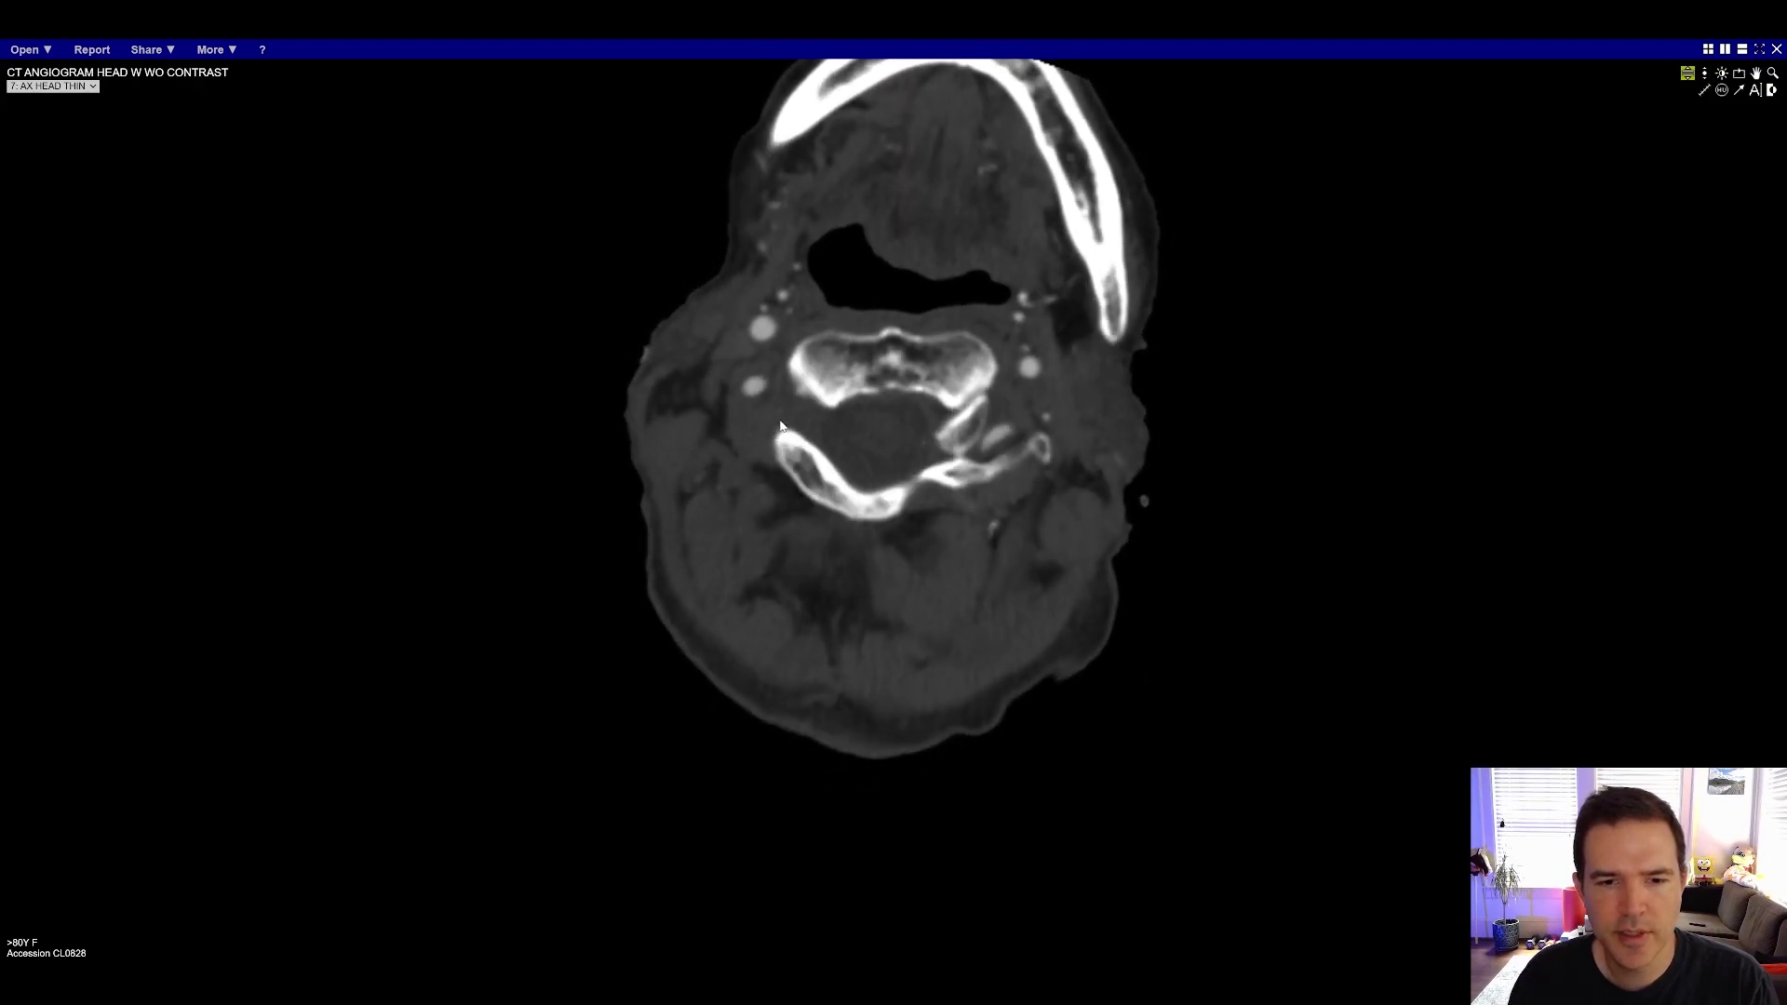
pyautogui.scroll(8, 772, 408)
pyautogui.scroll(-8, 759, 424)
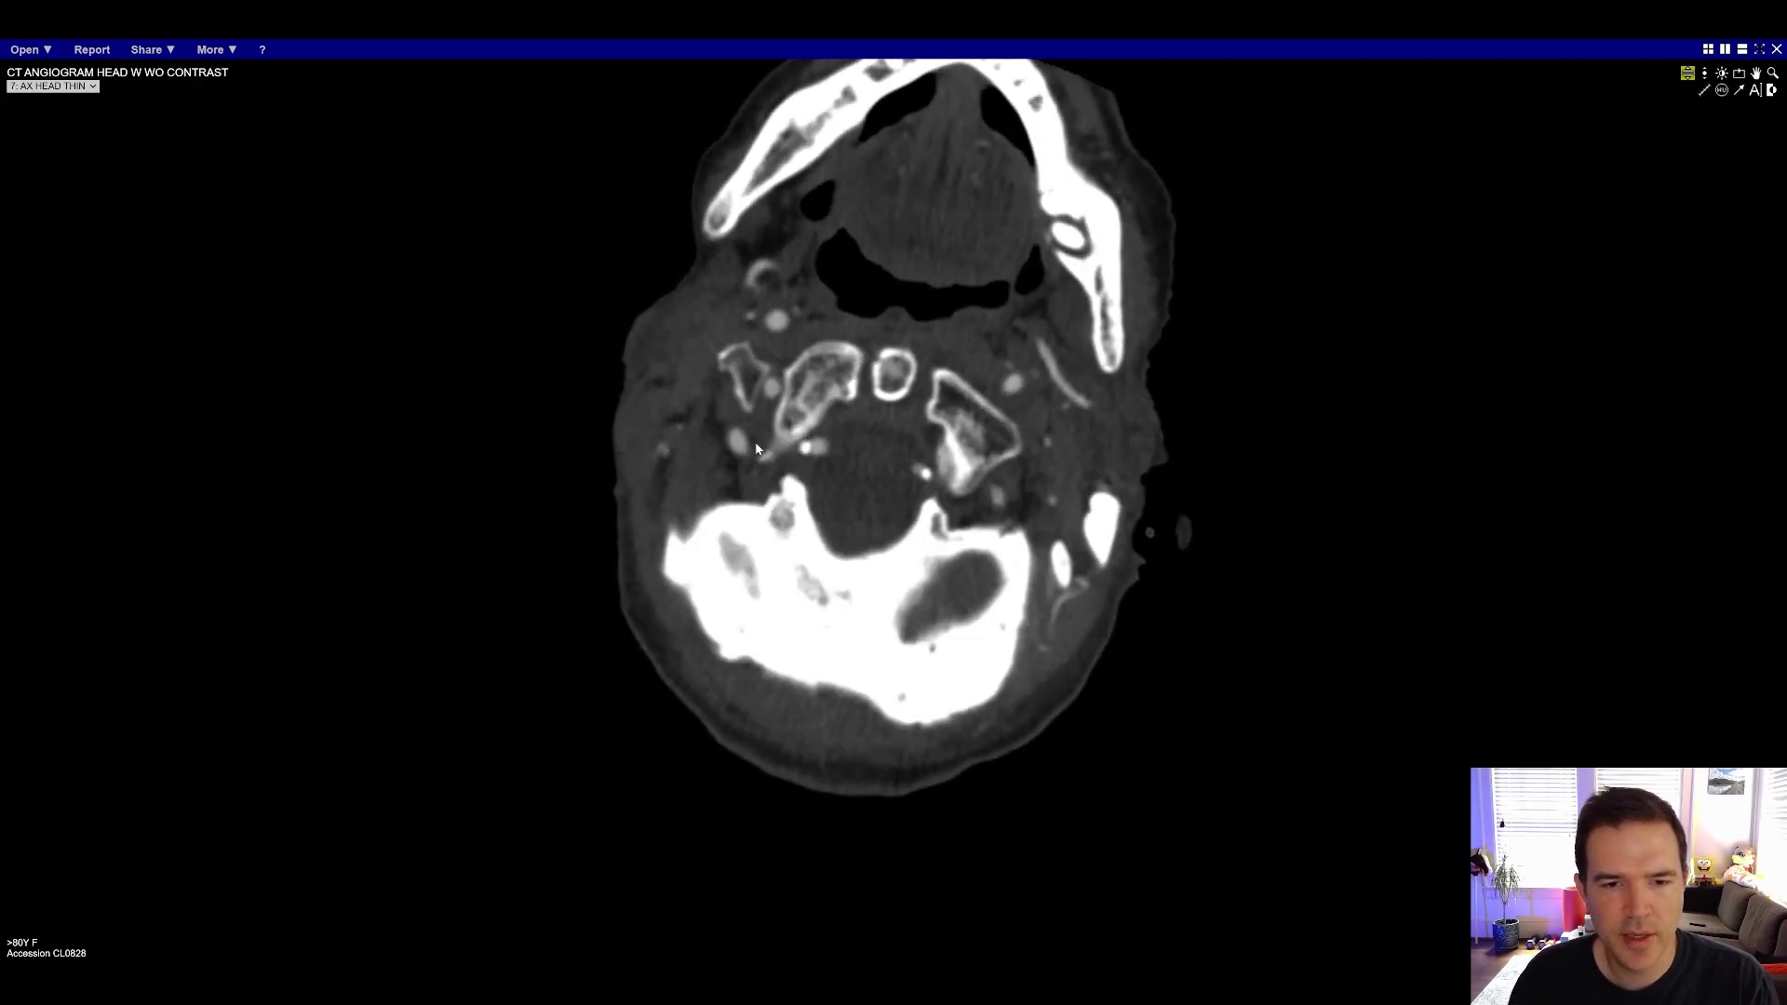
# Trace both vertebral arteries through the foramen magnum along their intracranial segments
pyautogui.scroll(10, 810, 461)
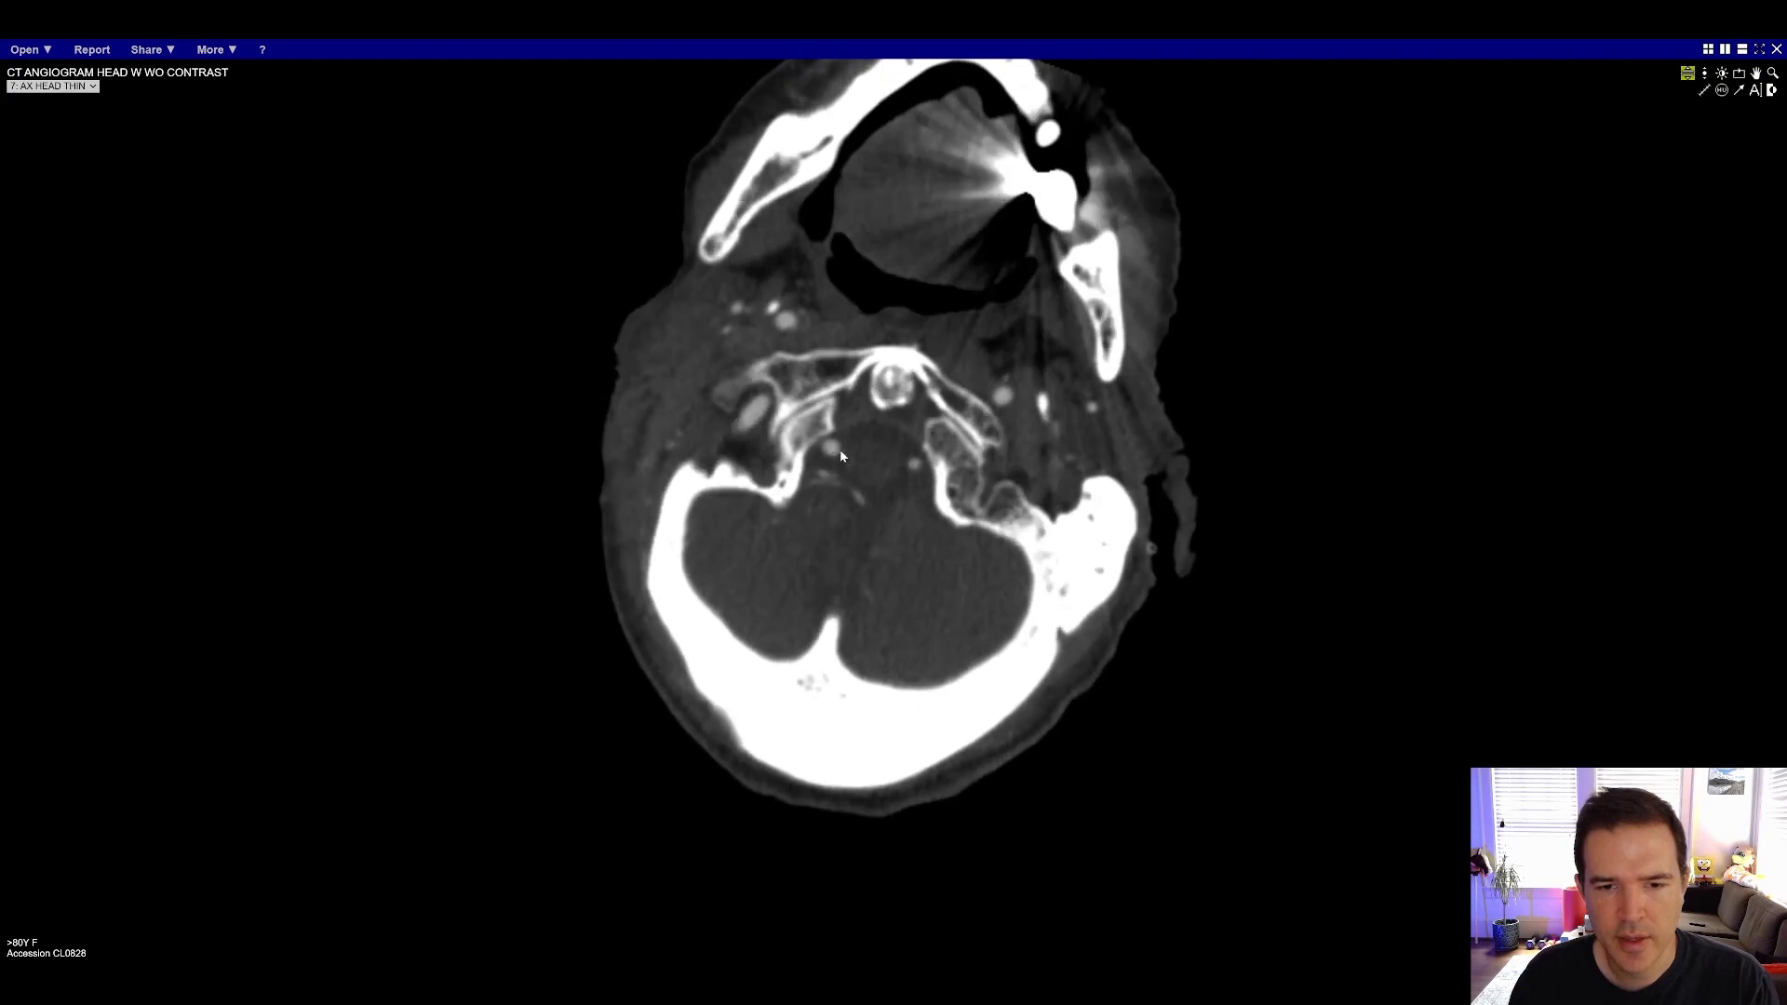
pyautogui.scroll(8, 842, 456)
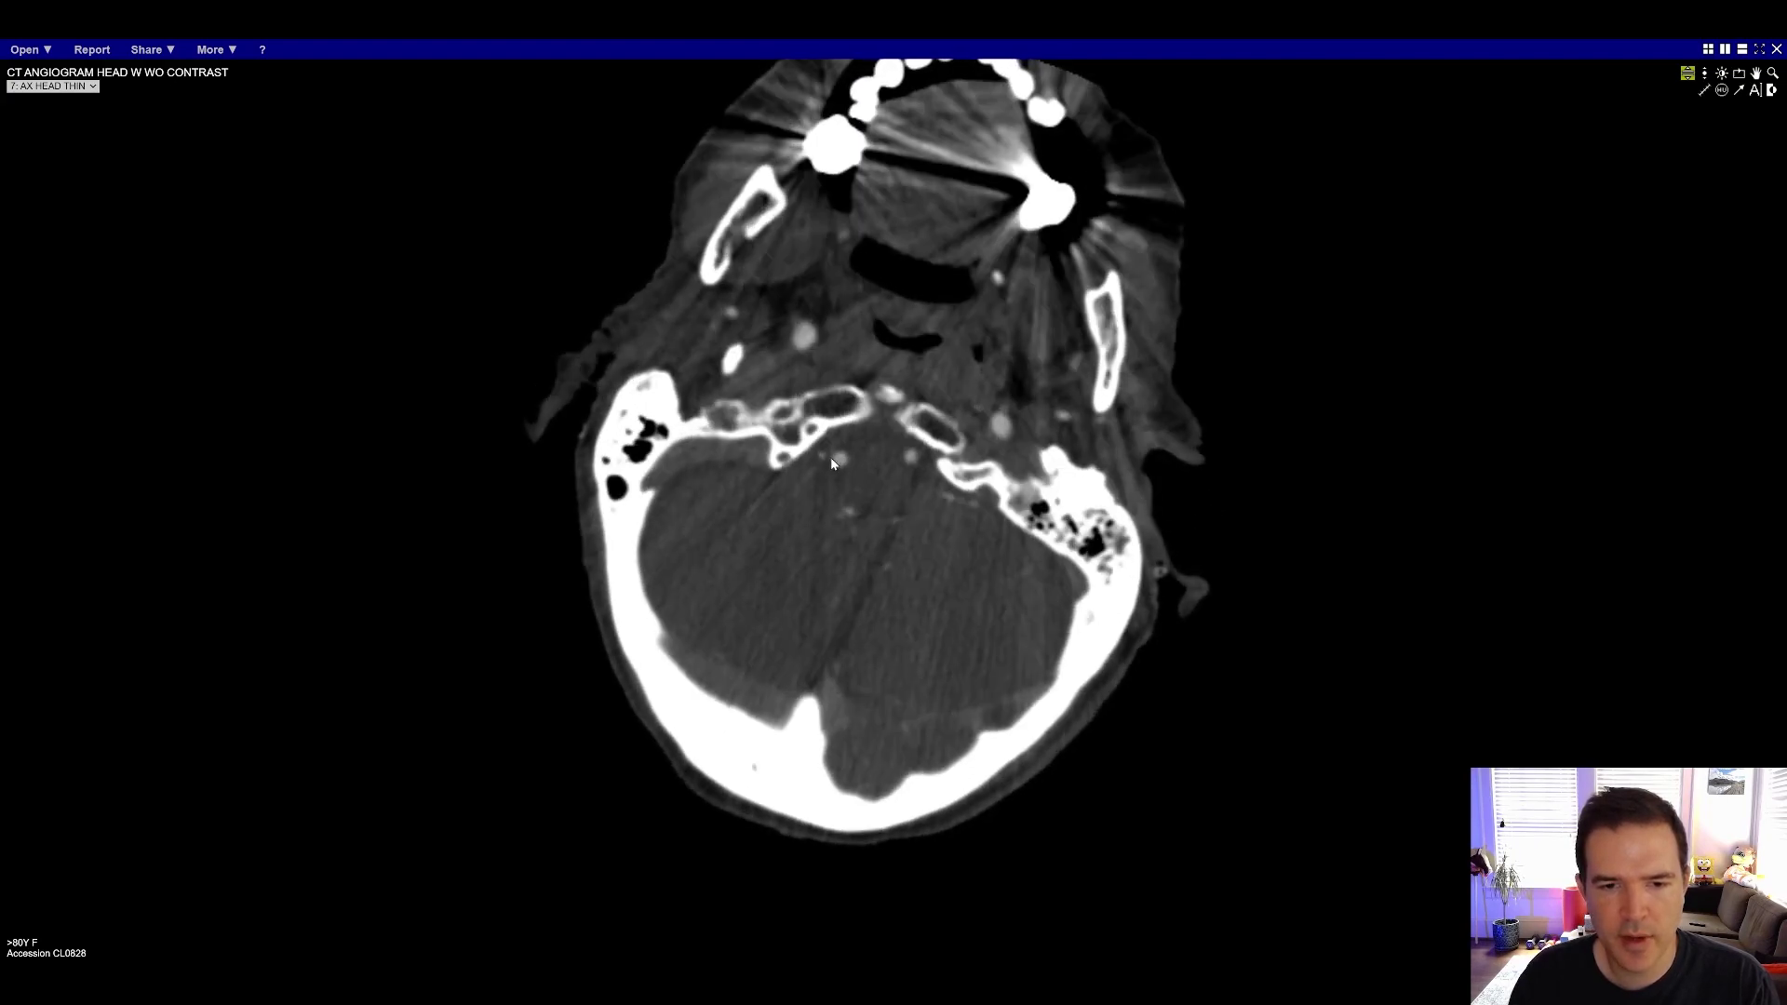
pyautogui.scroll(-7, 831, 495)
pyautogui.scroll(5, 896, 506)
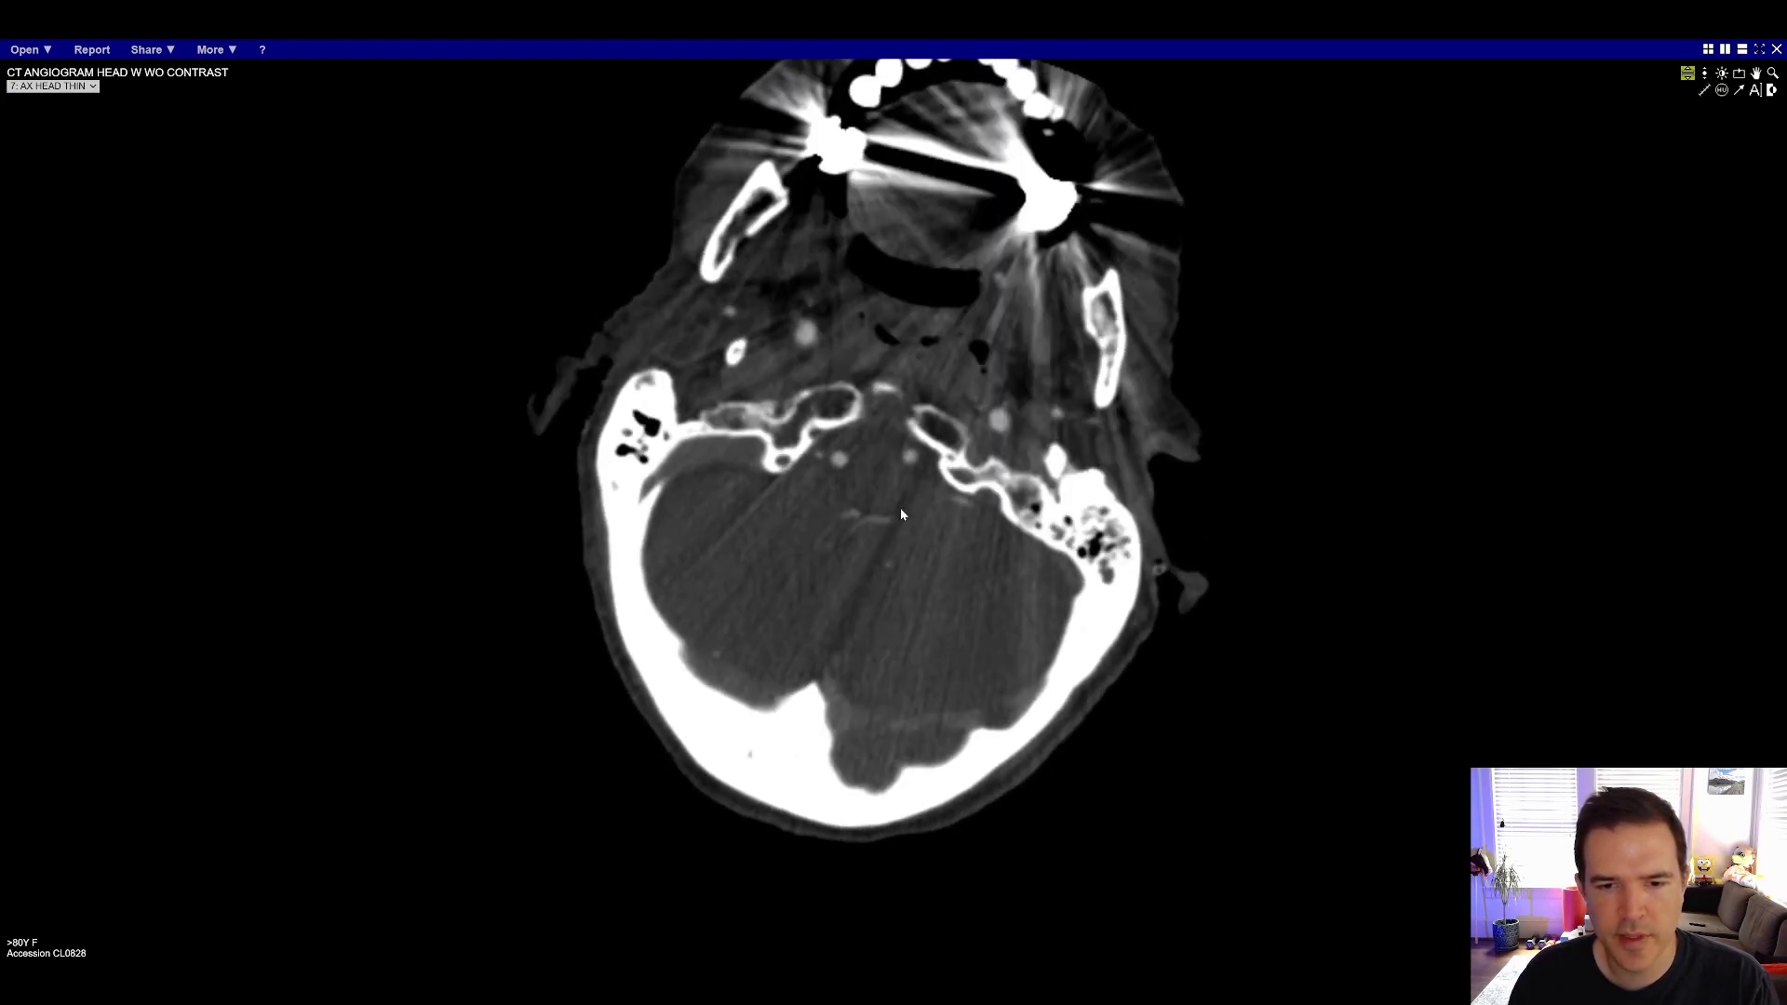
# Follow the vertebral arteries to their confluence and the basilar artery upward in front of the brainstem
pyautogui.scroll(8, 926, 477)
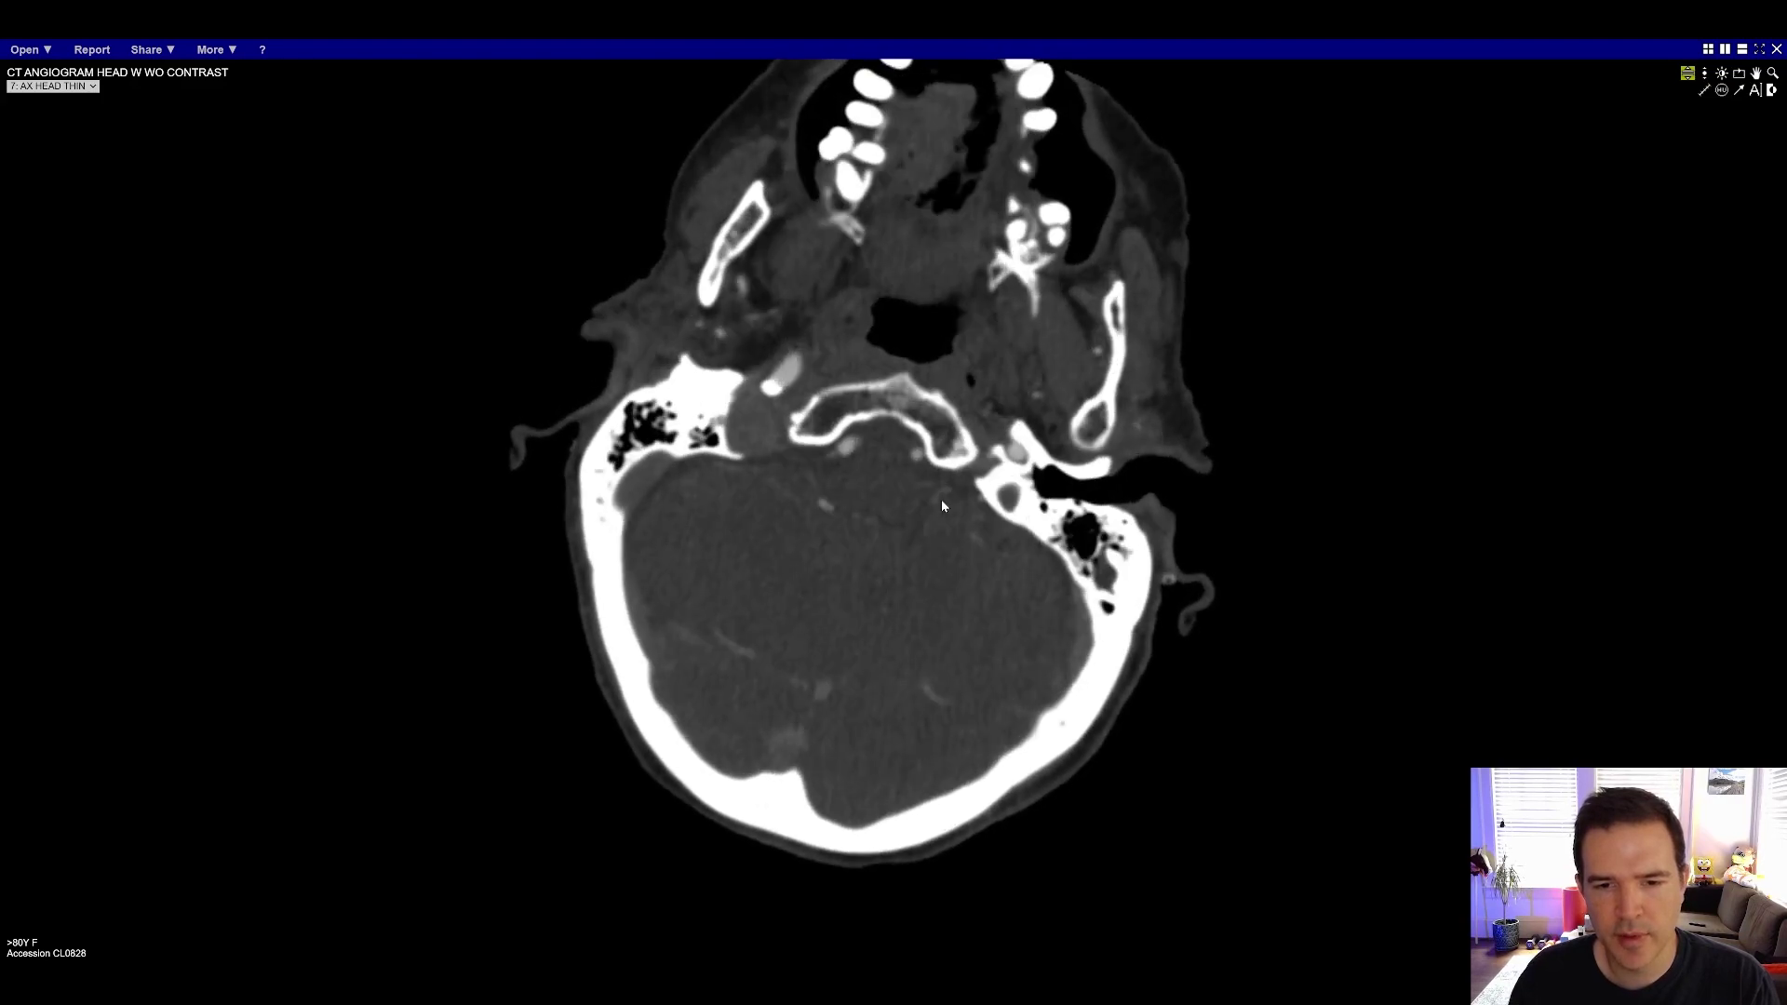
pyautogui.scroll(8, 903, 463)
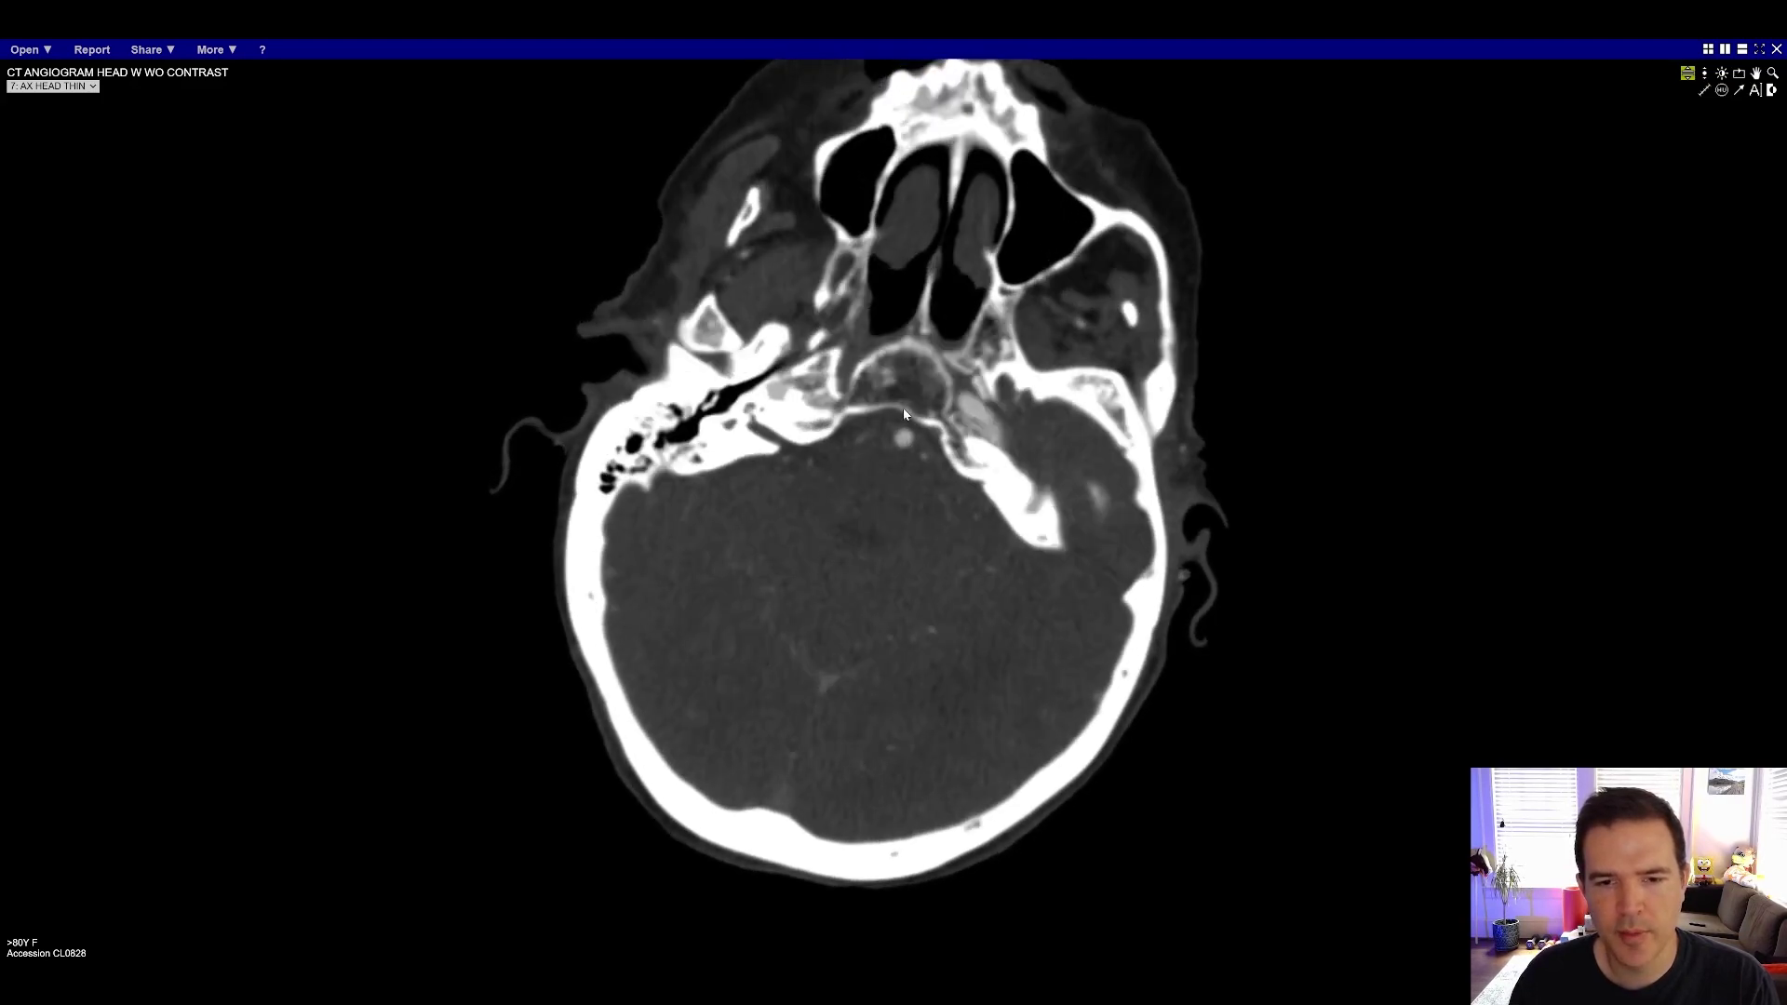
pyautogui.scroll(8, 904, 447)
pyautogui.scroll(-3, 889, 433)
pyautogui.scroll(6, 889, 435)
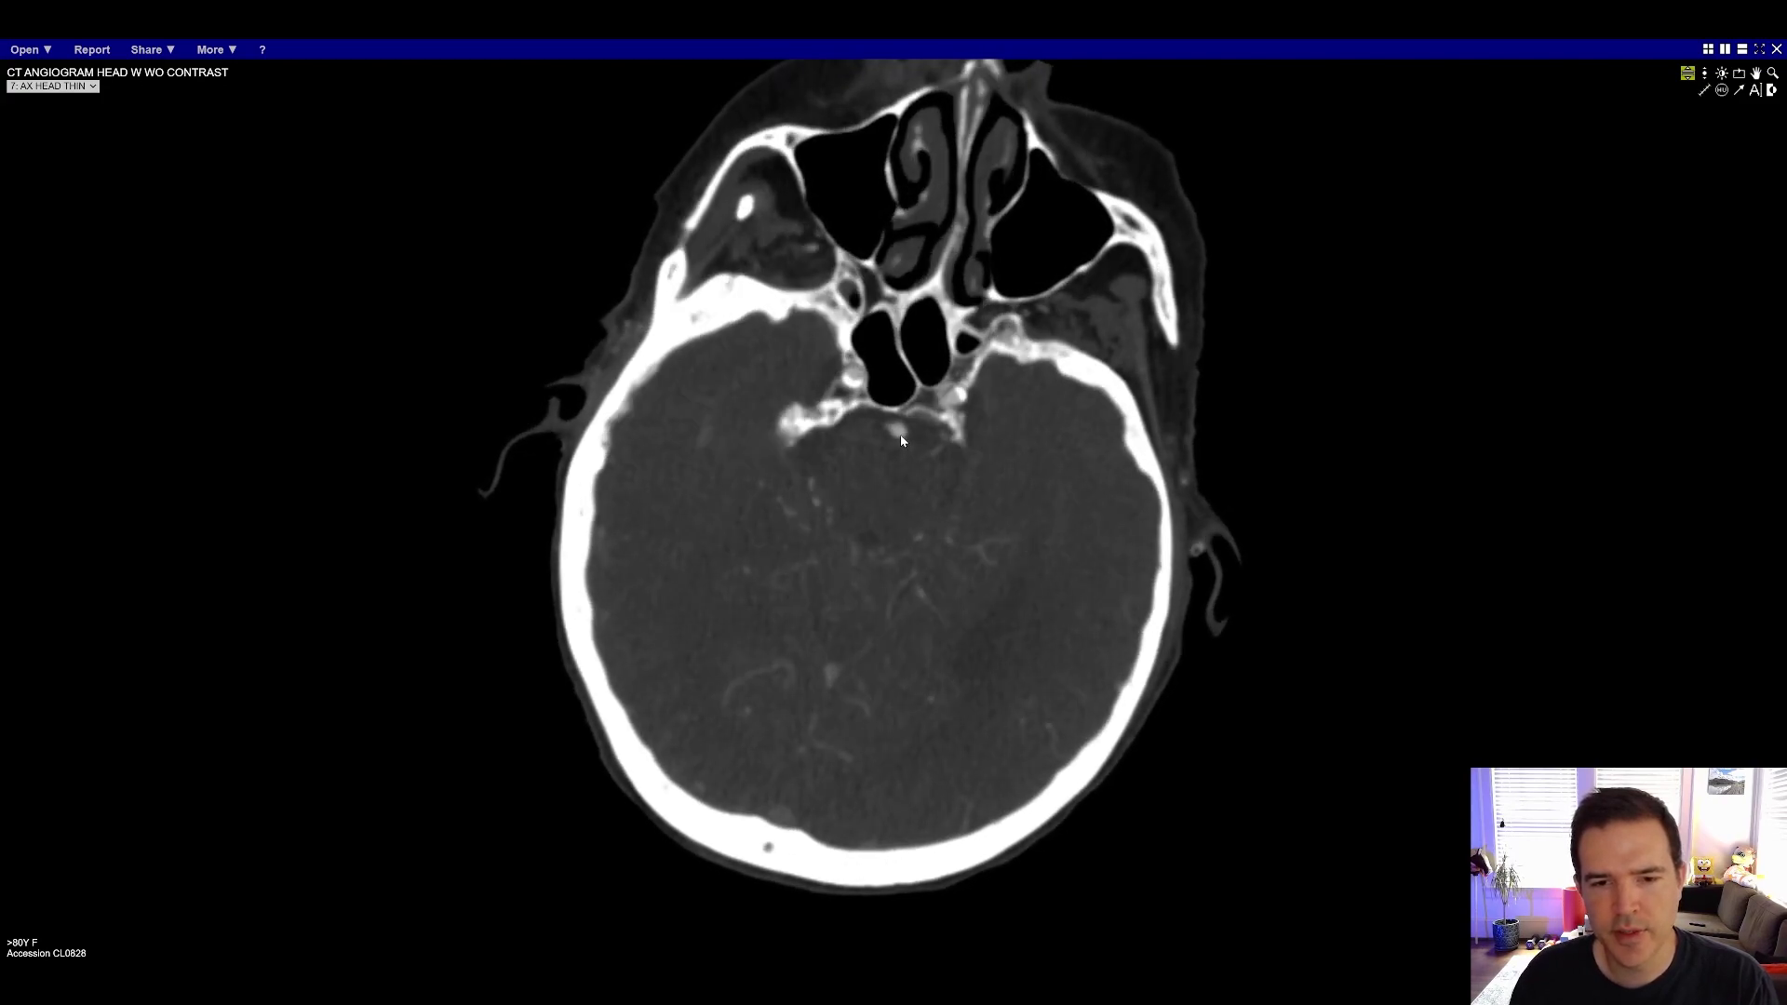
pyautogui.scroll(6, 904, 437)
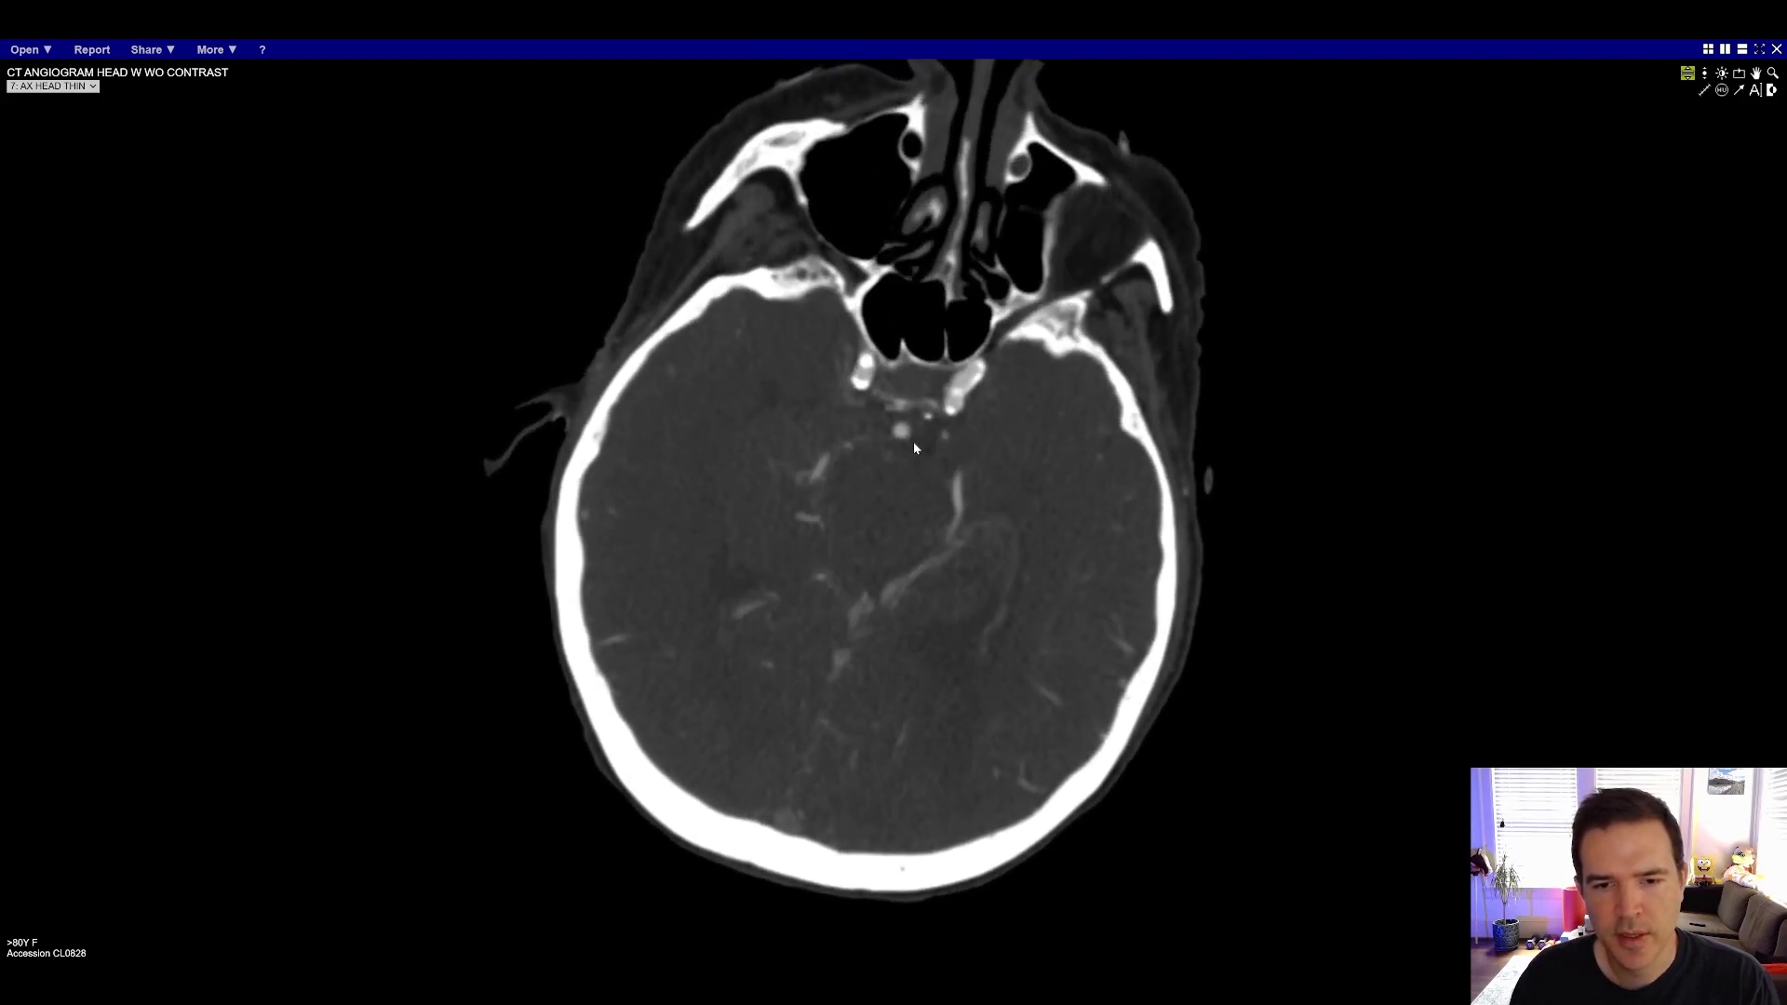
# Examine the basilar tip and the origins of the posterior cerebral arteries on the axial thin slices
pyautogui.scroll(-2, 917, 451)
pyautogui.scroll(2, 909, 455)
pyautogui.scroll(-2, 908, 450)
pyautogui.scroll(2, 914, 444)
pyautogui.scroll(-4, 916, 451)
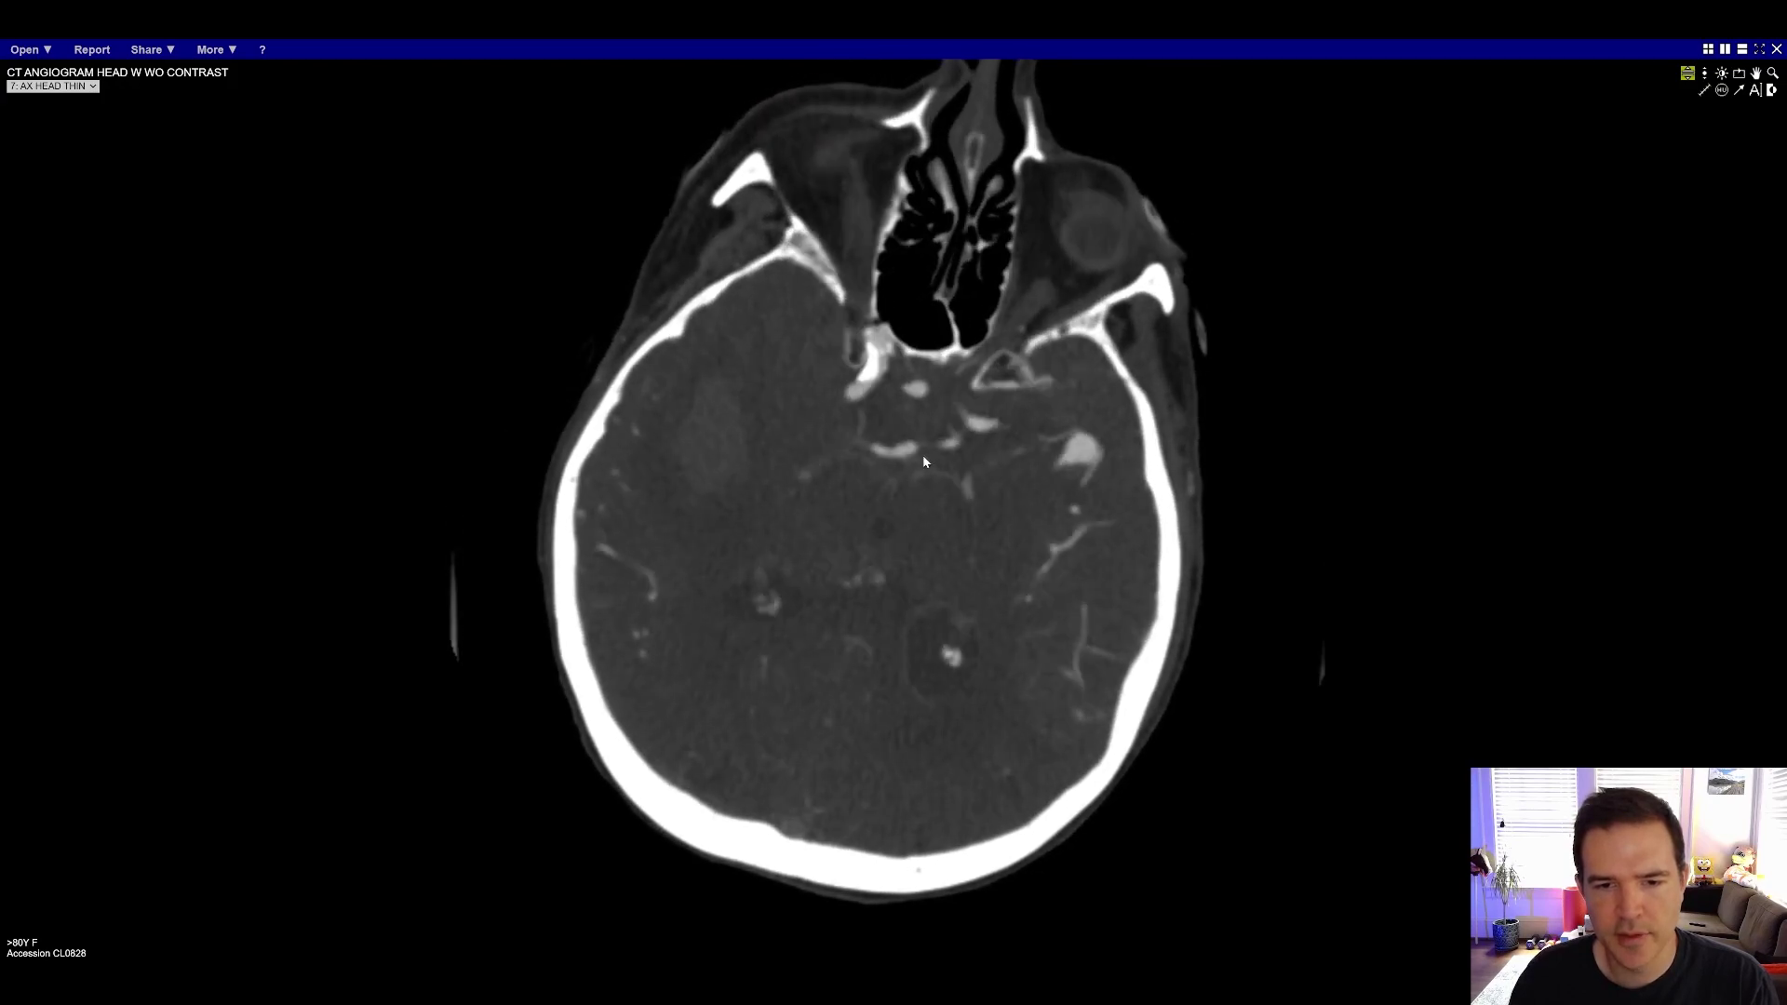
pyautogui.scroll(-2, 935, 453)
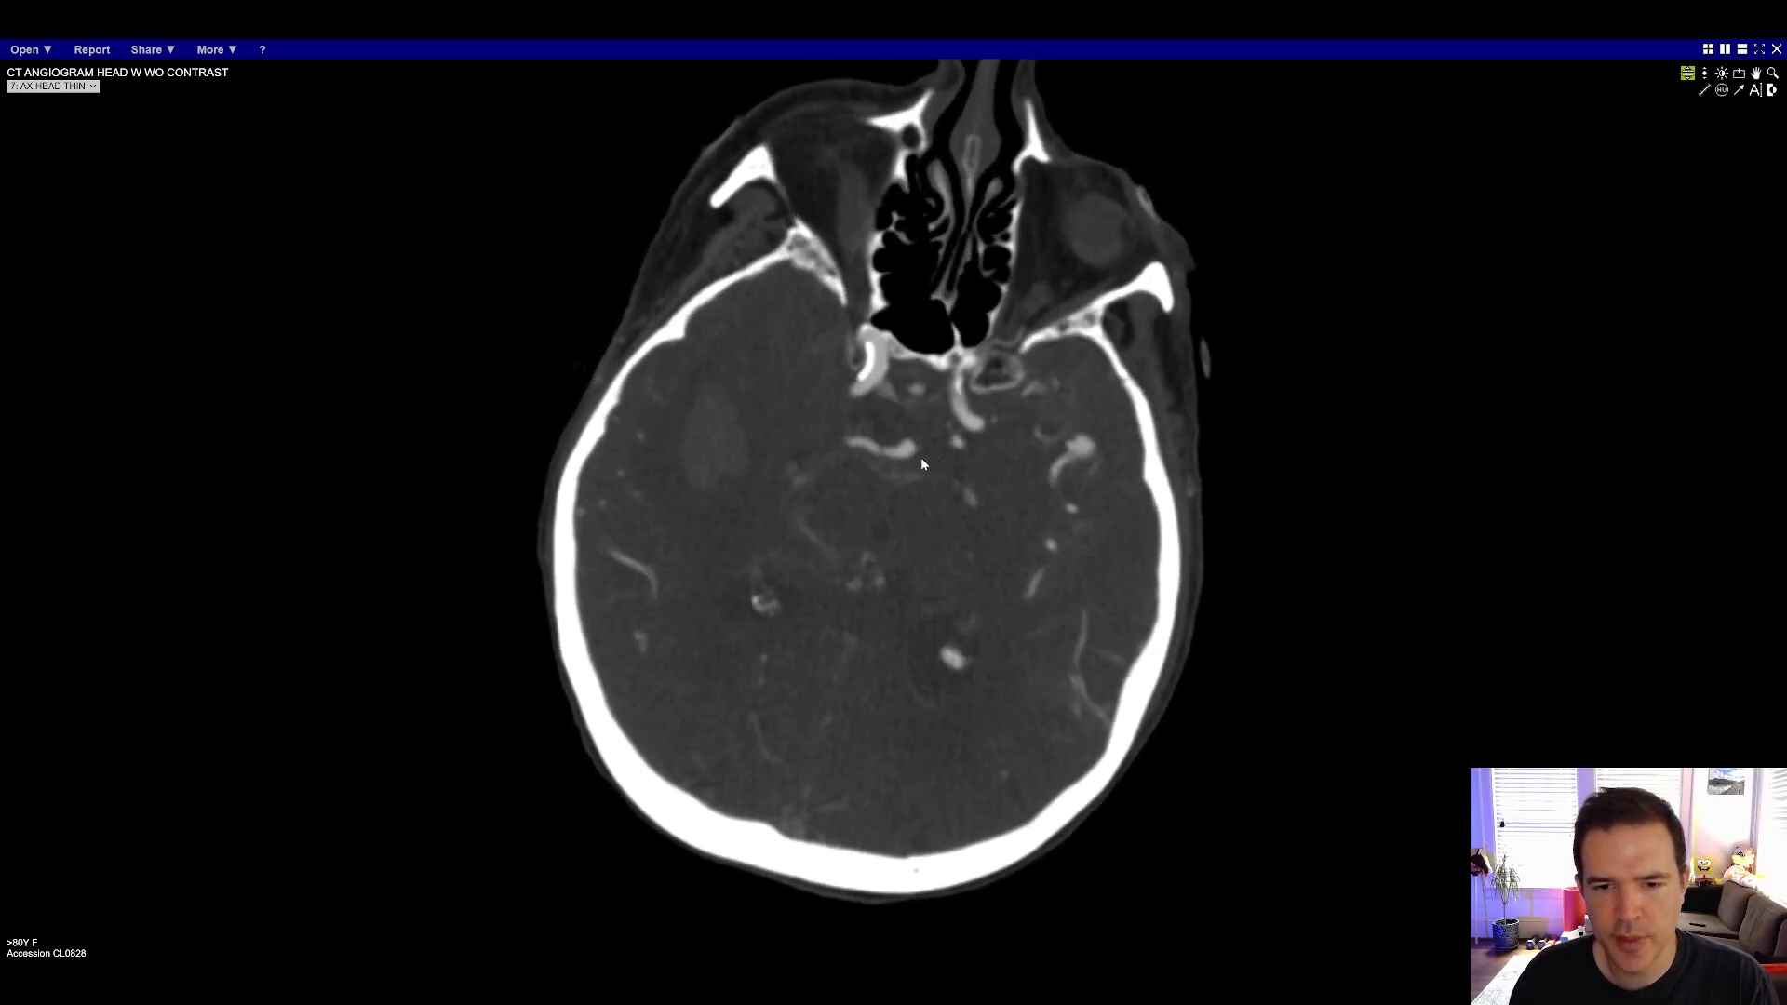
# Trace the right posterior cerebral artery from the basilar tip around the midbrain
pyautogui.scroll(-4, 870, 453)
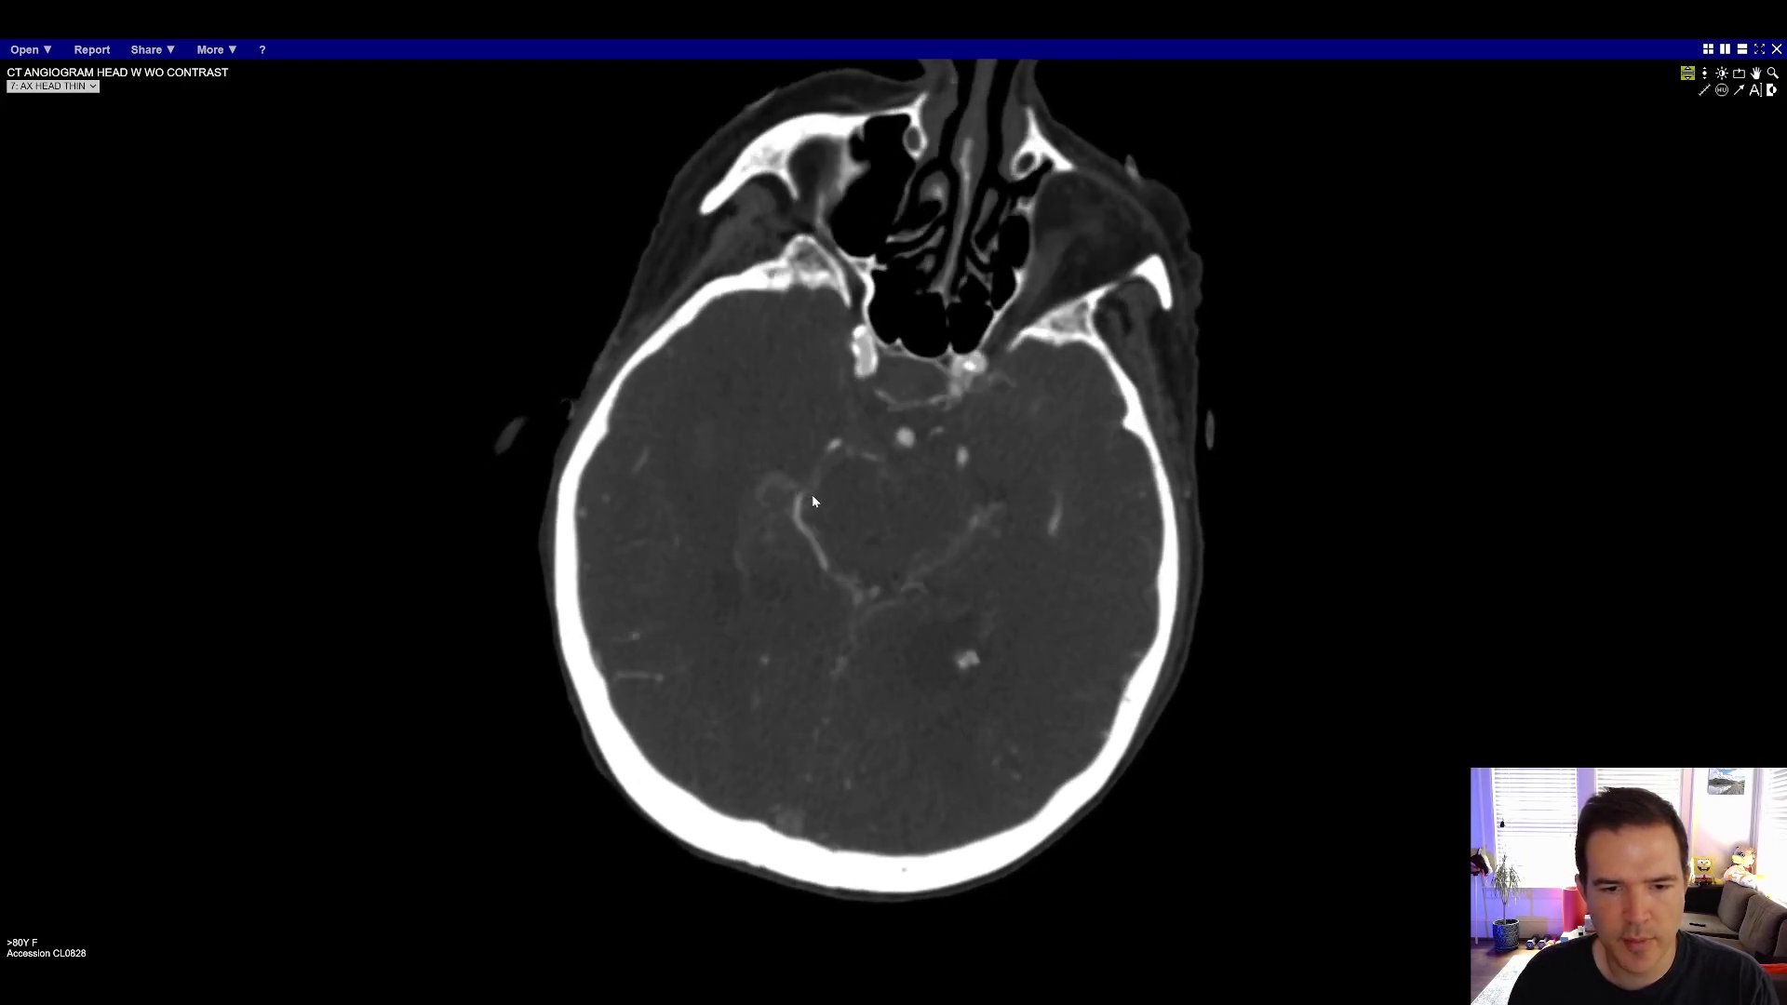
pyautogui.scroll(-2, 814, 521)
pyautogui.scroll(2, 828, 563)
pyautogui.scroll(-3, 926, 547)
pyautogui.scroll(3, 959, 484)
pyautogui.scroll(-4, 964, 470)
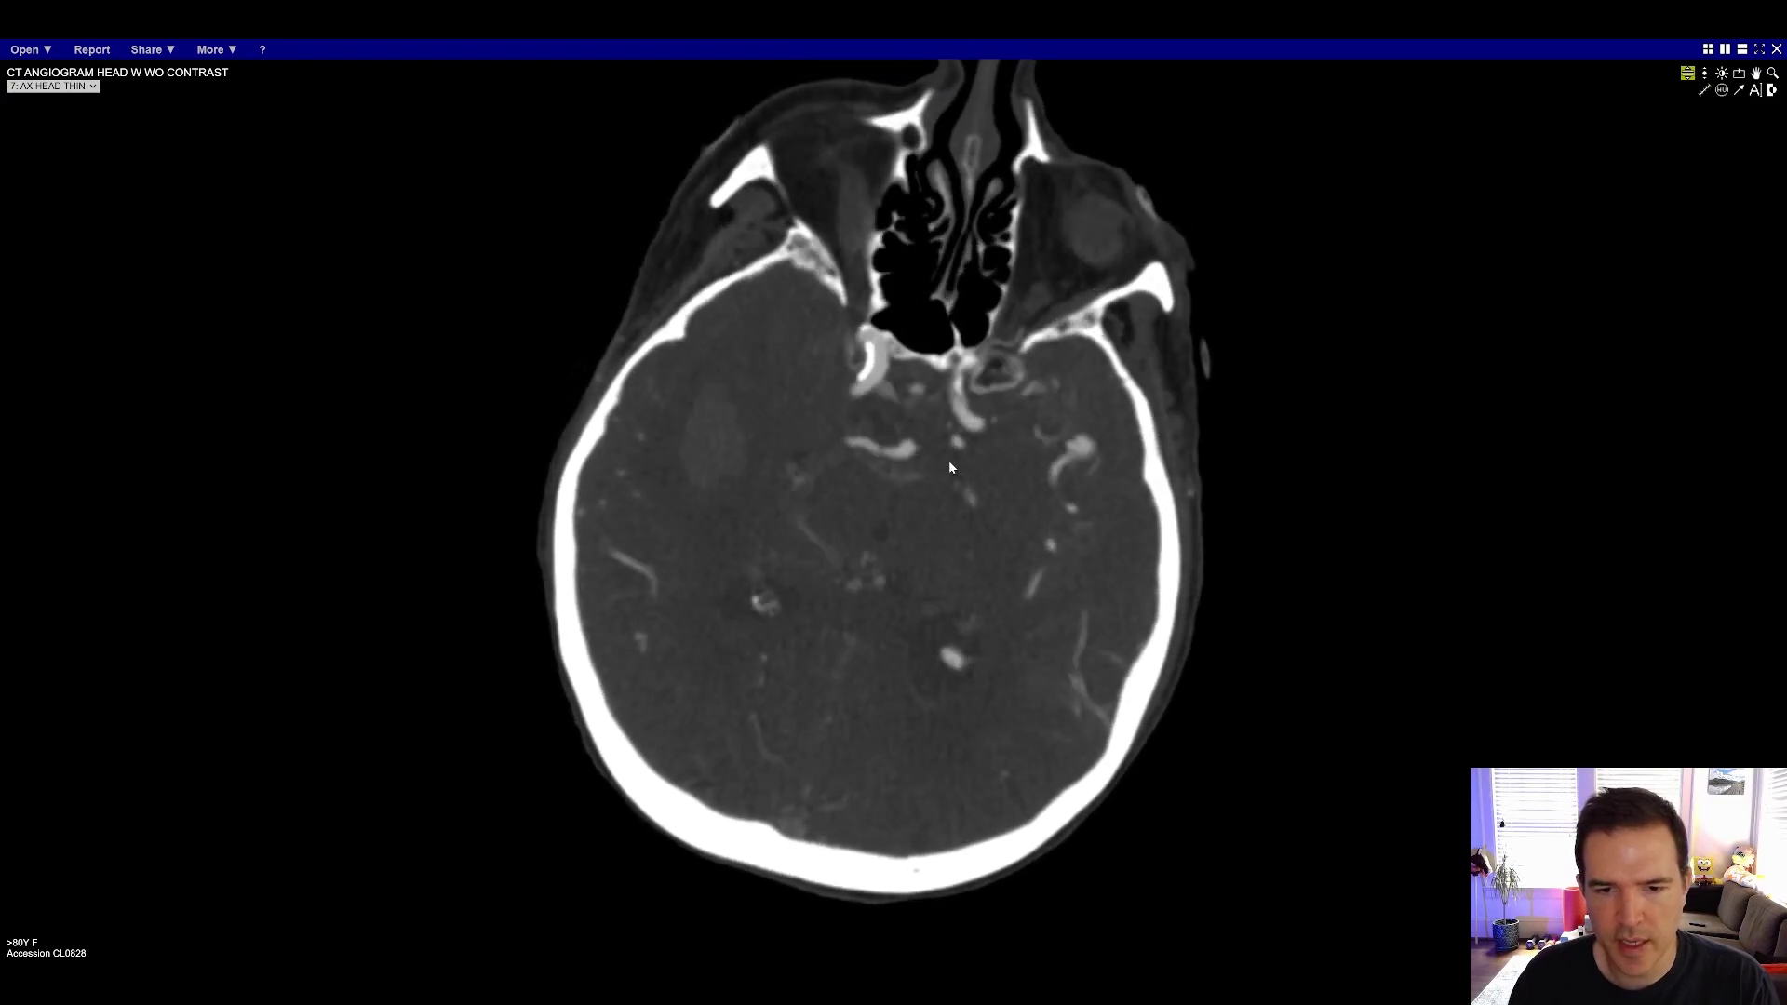
# Follow the left posterior cerebral artery from its origin backward around the midbrain
pyautogui.scroll(2, 951, 461)
pyautogui.scroll(-6, 982, 486)
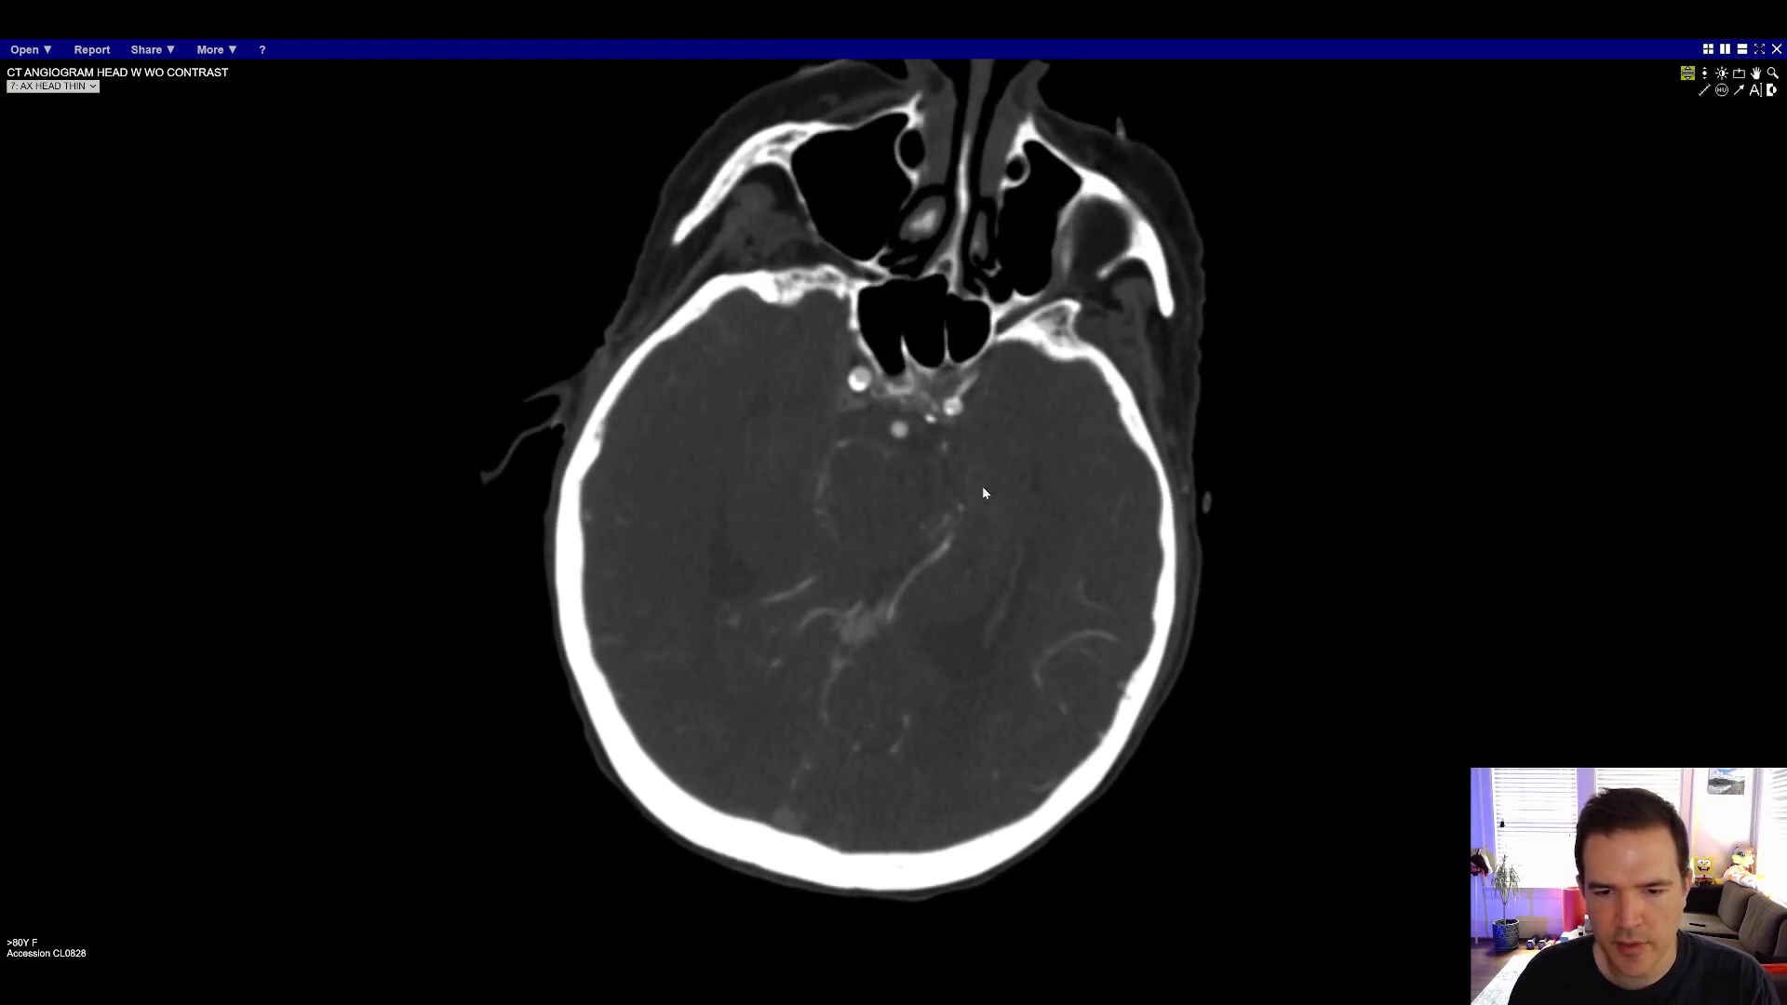
pyautogui.scroll(-5, 1034, 561)
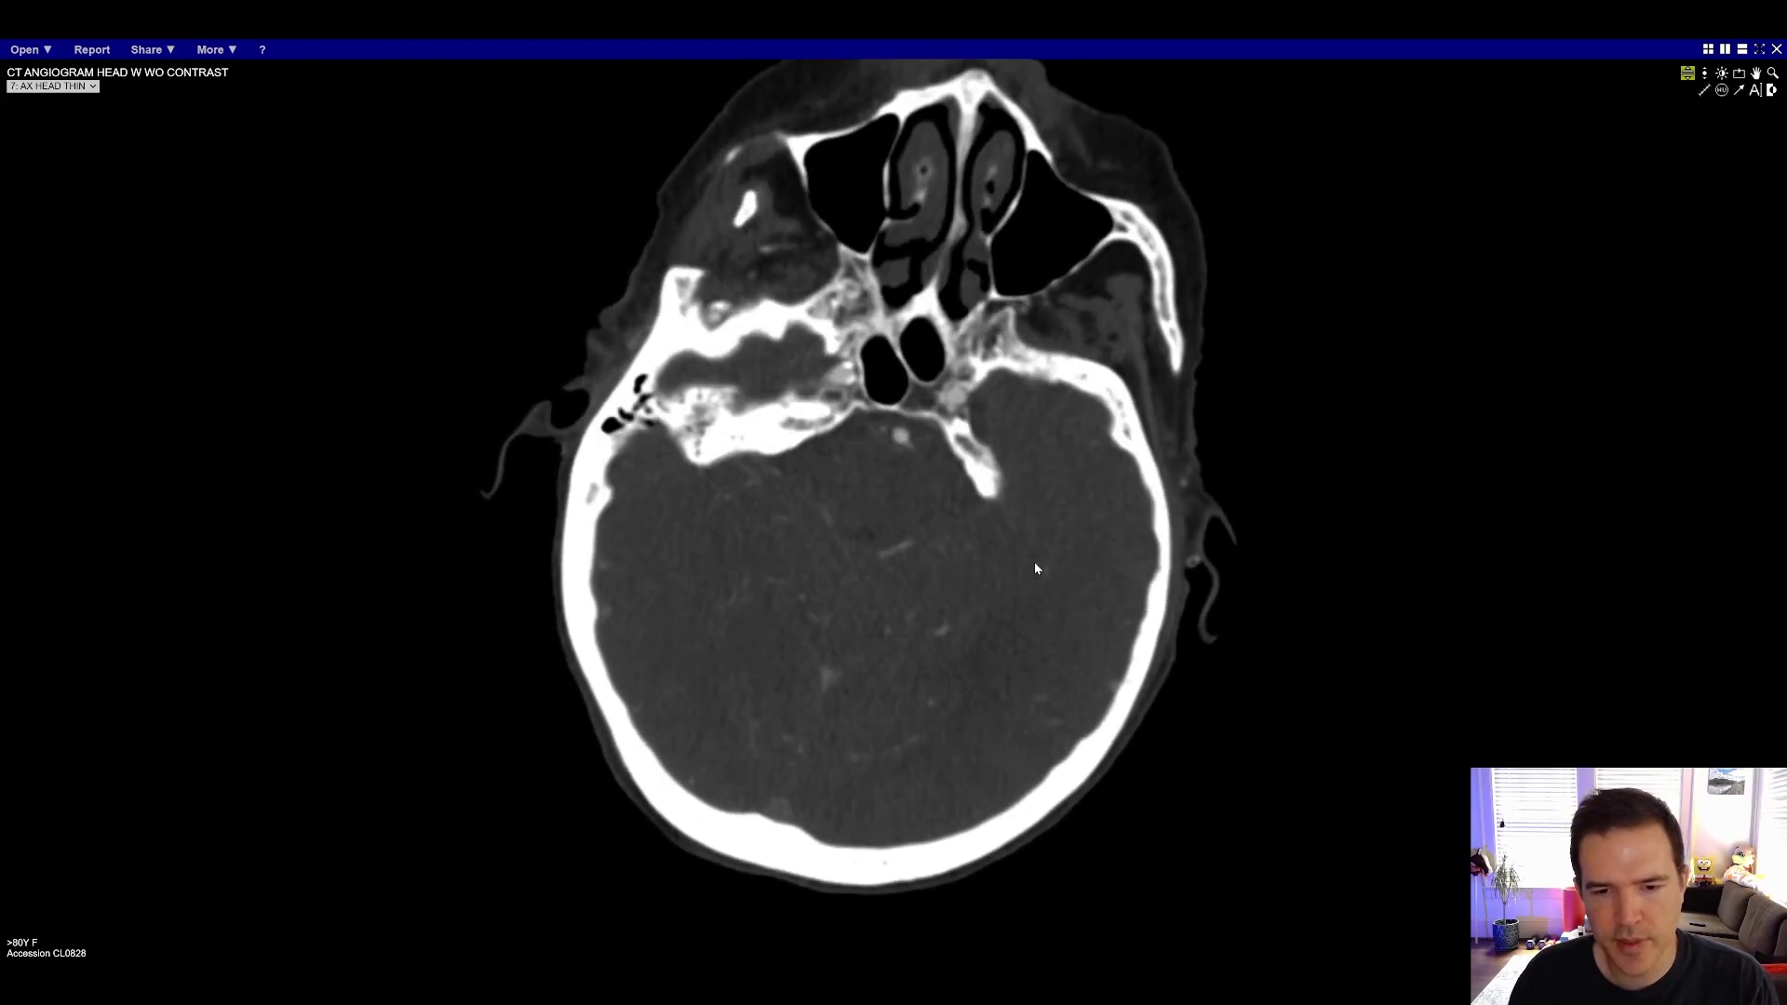
# Survey the brain from near the vertex down to the orbits, checking the distal arterial branches in both hemispheres
pyautogui.scroll(4, 1022, 556)
pyautogui.scroll(15, 1042, 552)
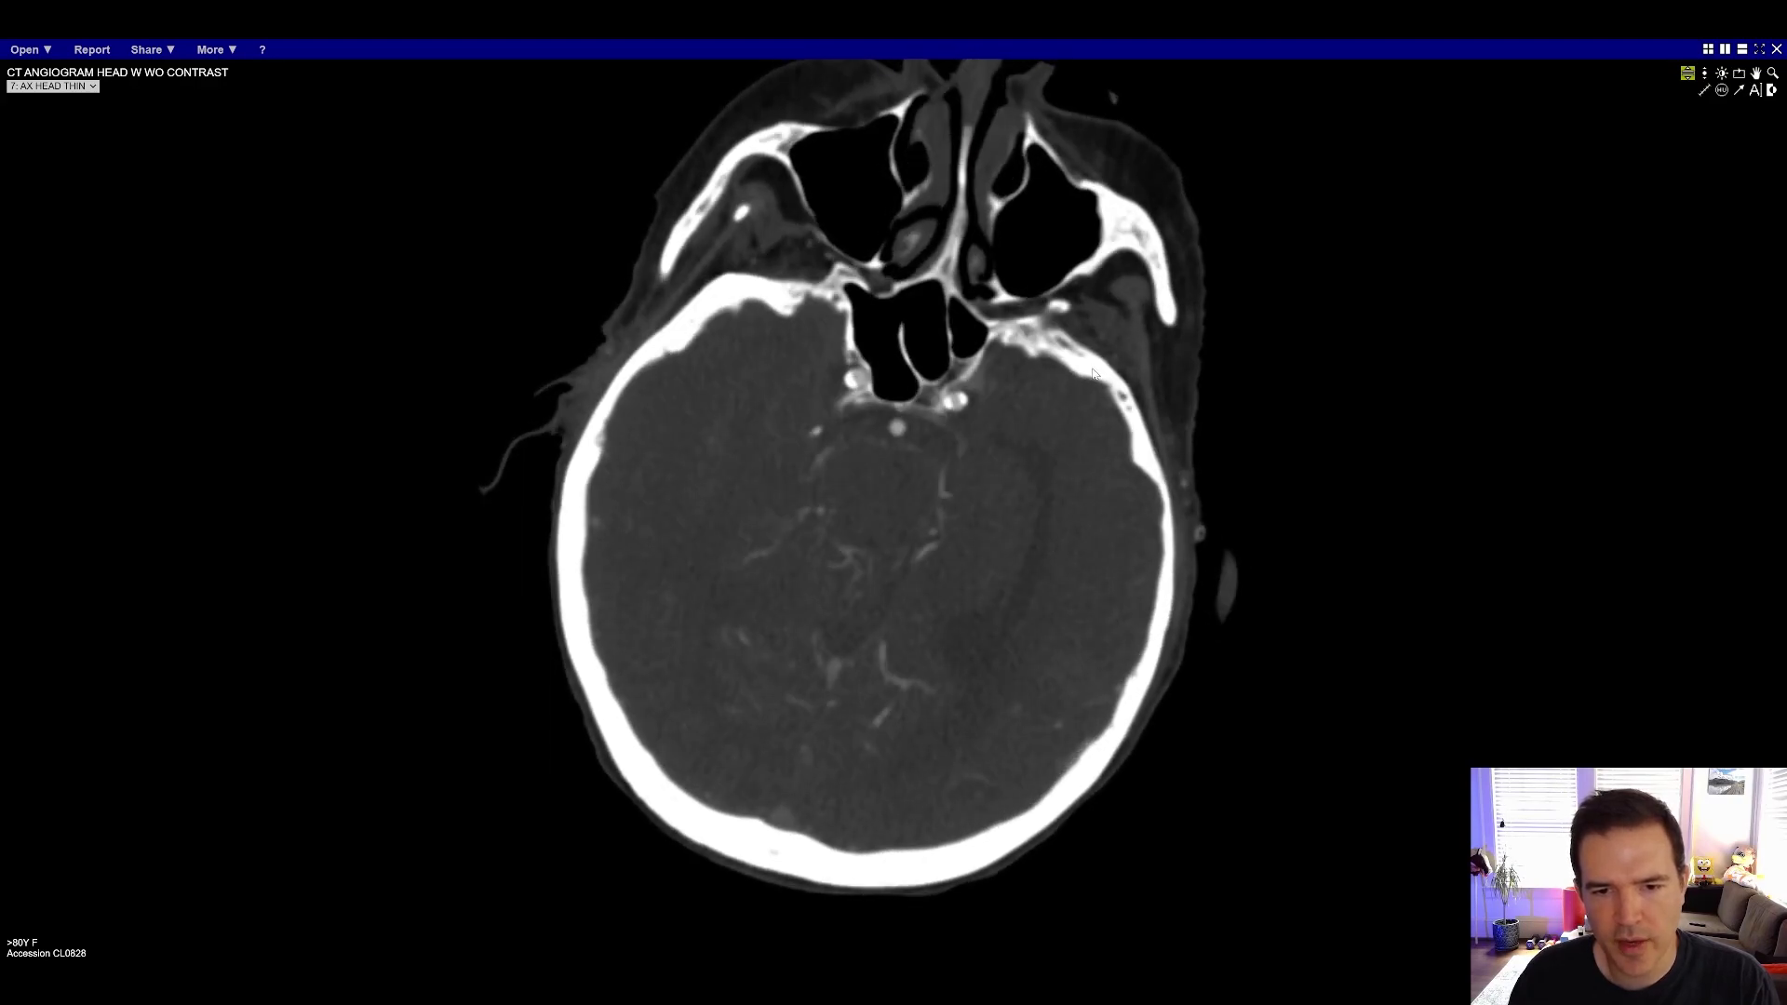
pyautogui.scroll(10, 1096, 438)
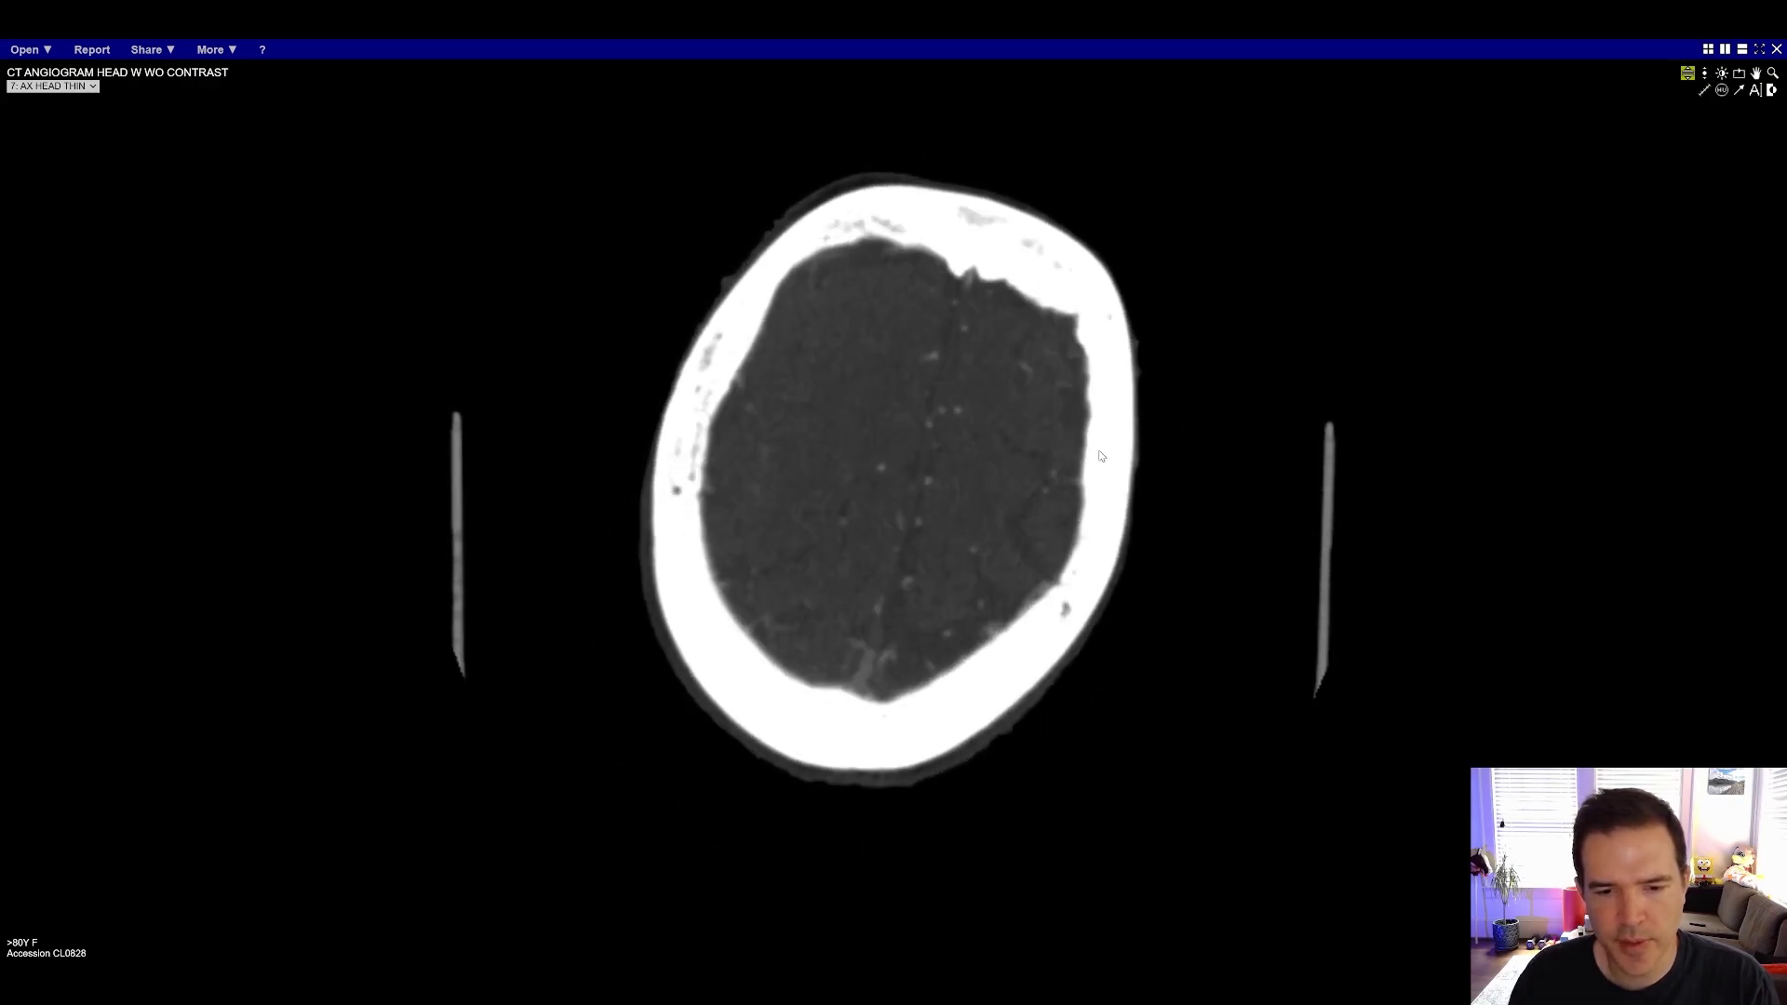
pyautogui.scroll(-8, 1100, 469)
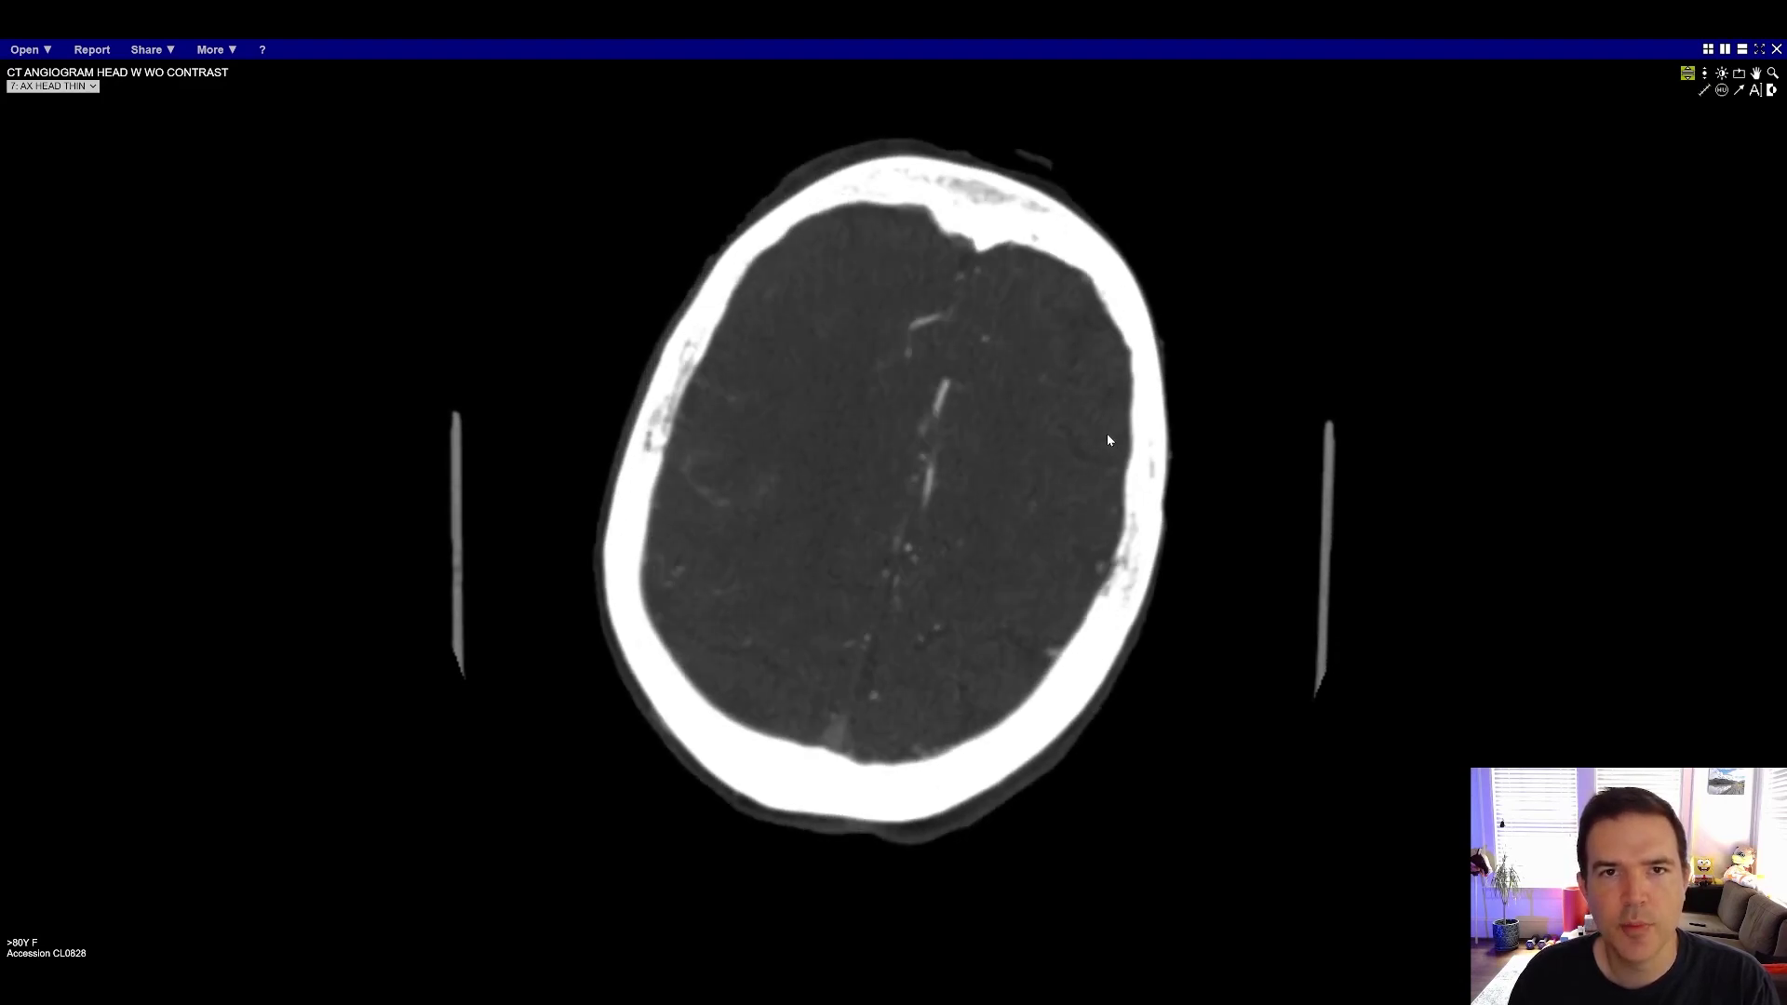
pyautogui.scroll(-5, 1108, 438)
pyautogui.scroll(-2, 1113, 427)
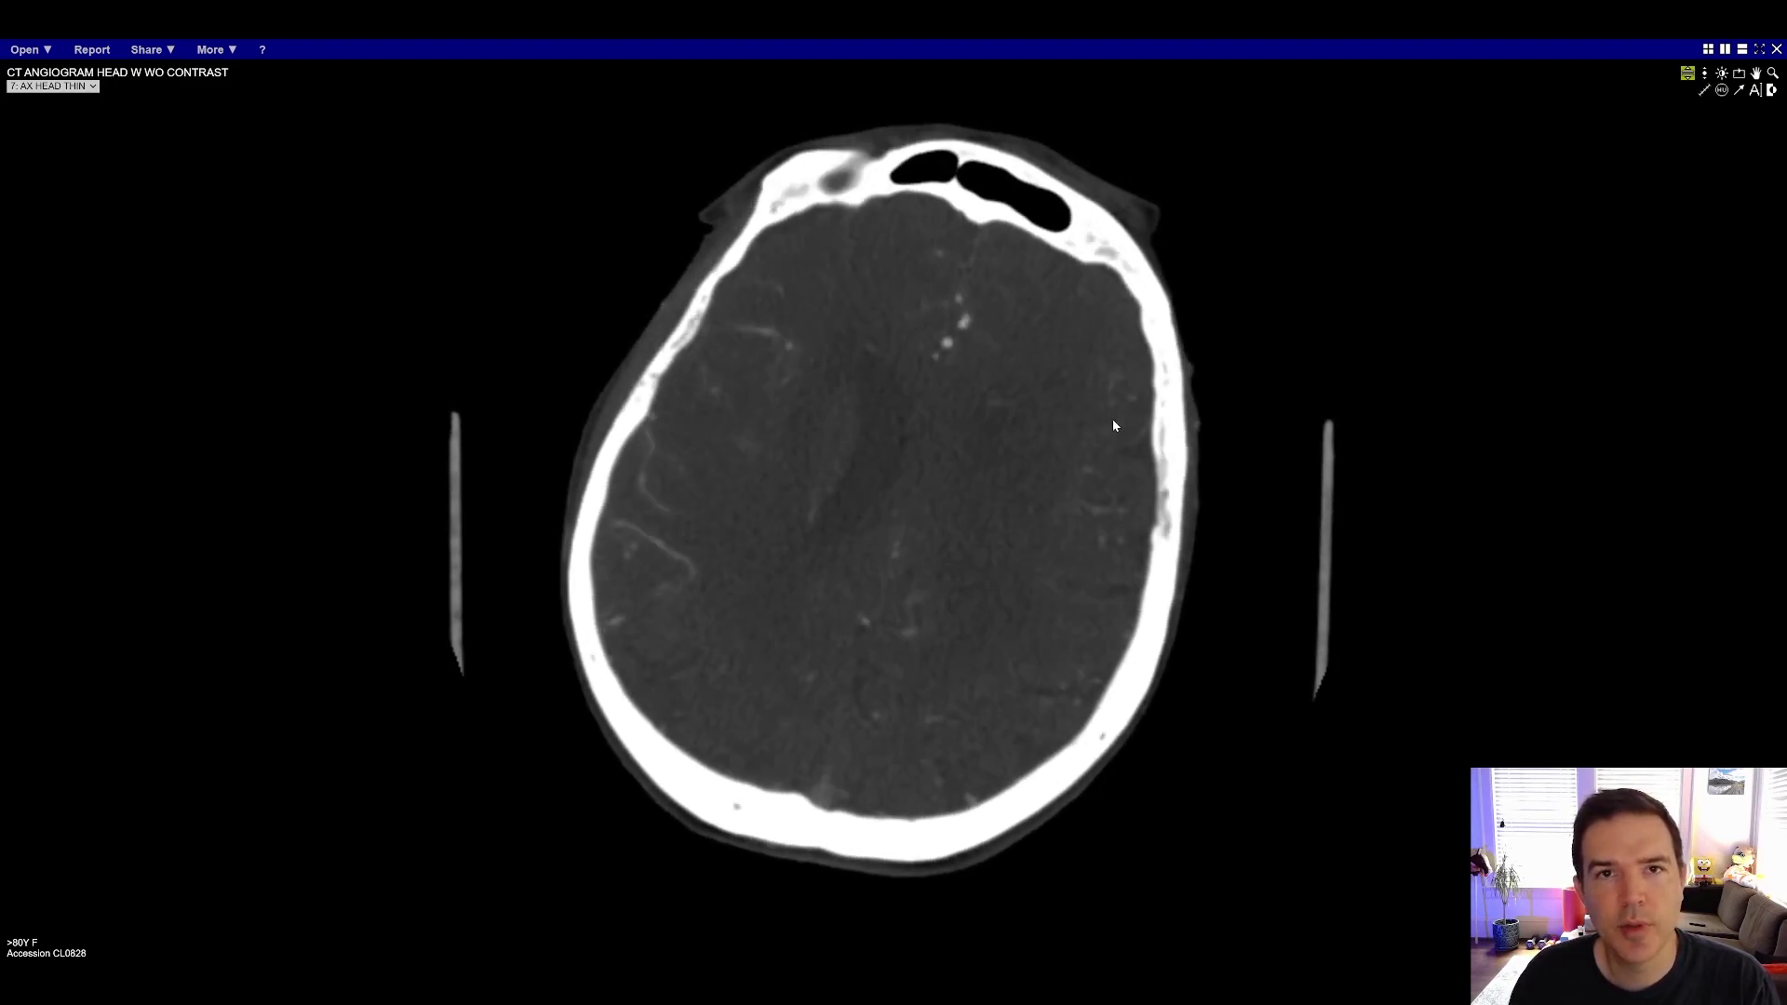
pyautogui.scroll(-10, 1113, 417)
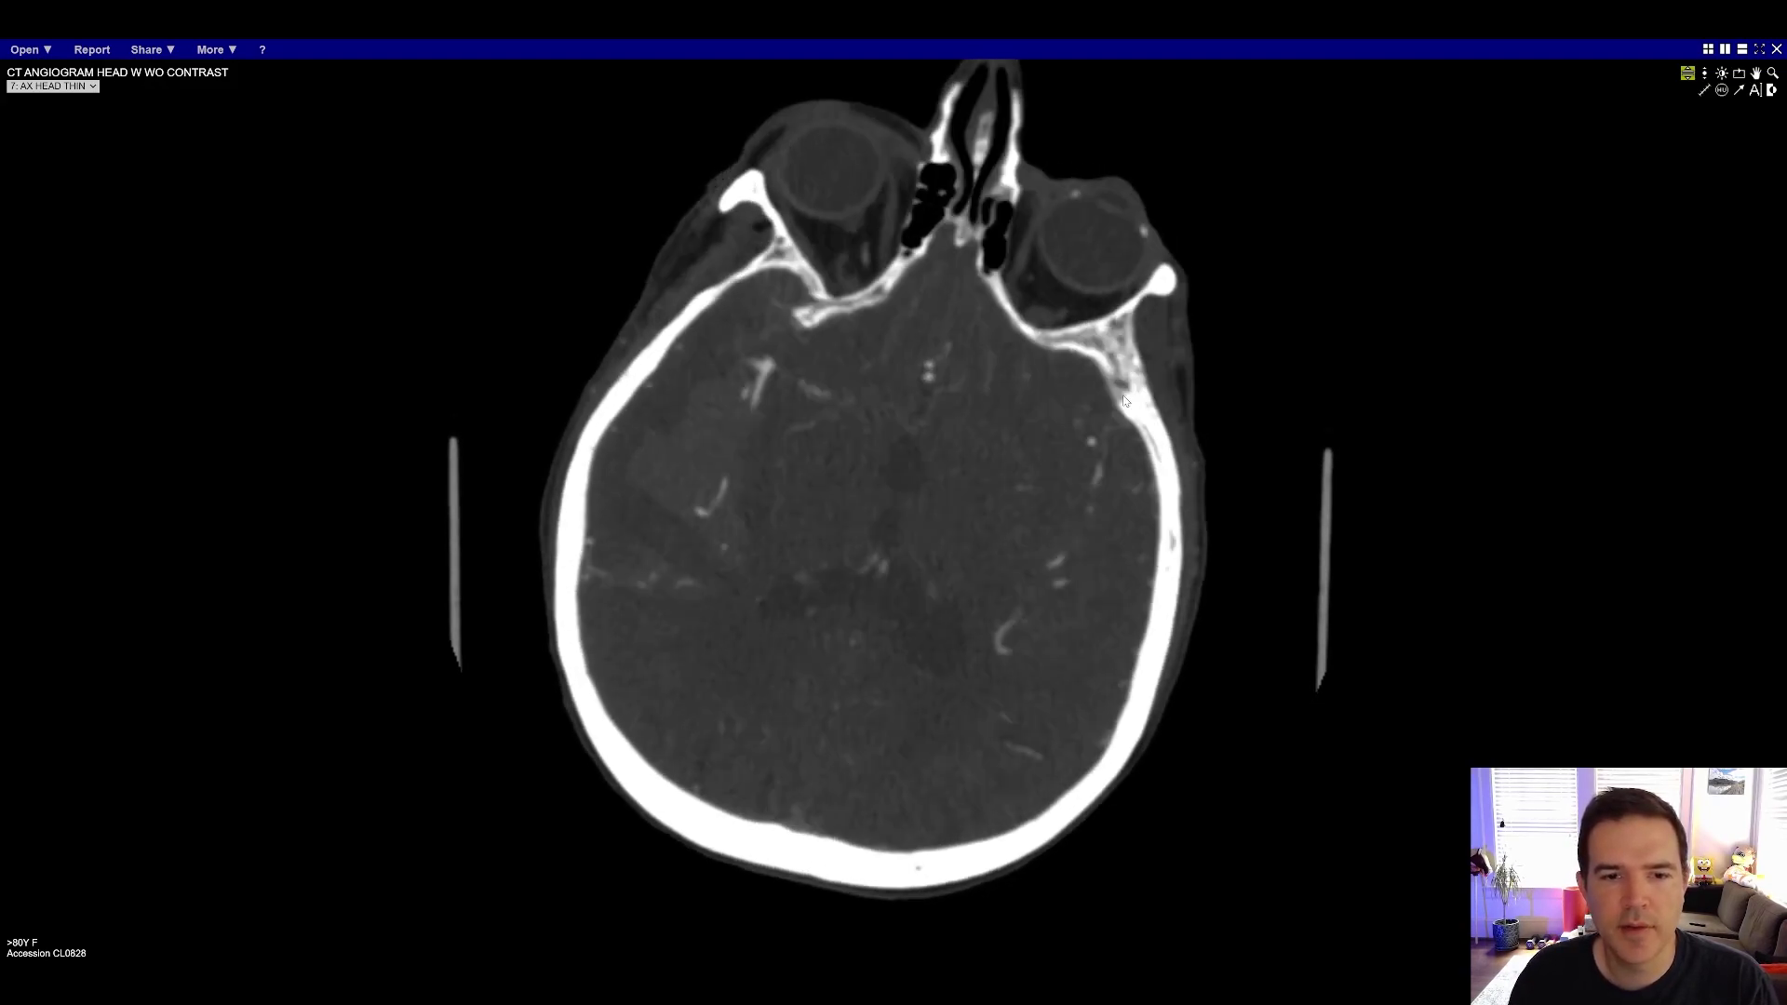
pyautogui.scroll(-4, 745, 365)
pyautogui.scroll(4, 752, 367)
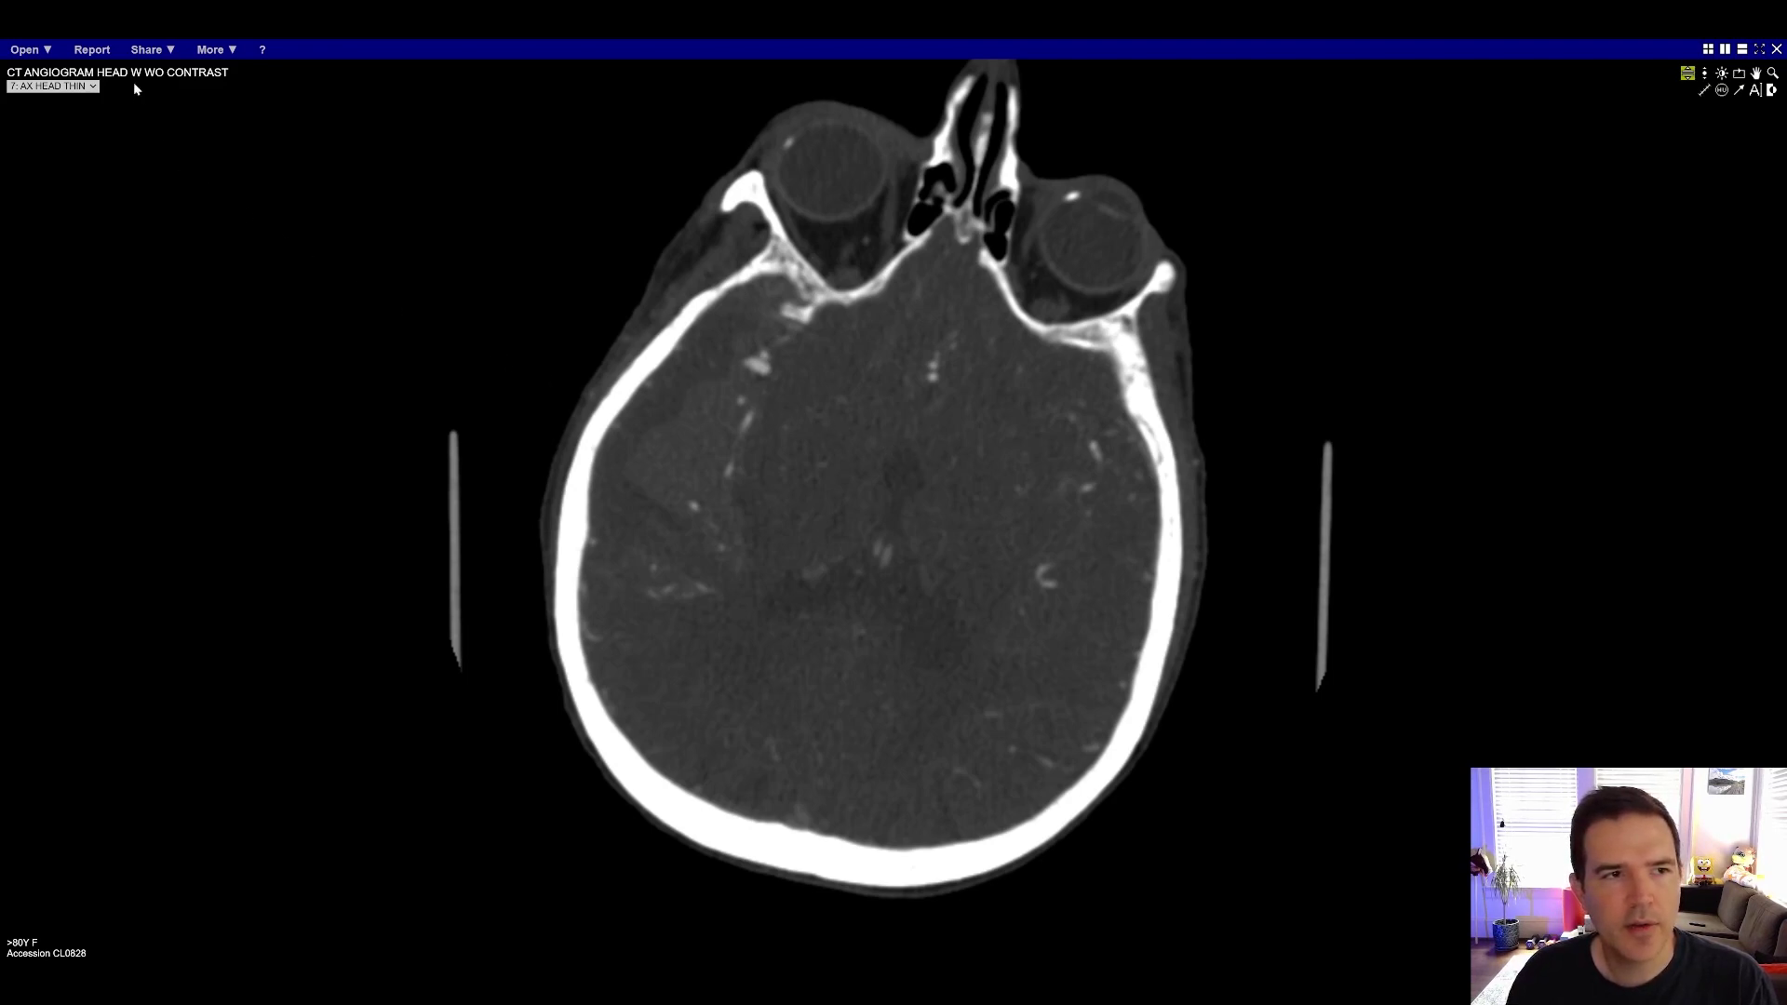
# Return to the four-panel layout and enlarge the 3D VR series to fill the viewer
pyautogui.click(210, 50)
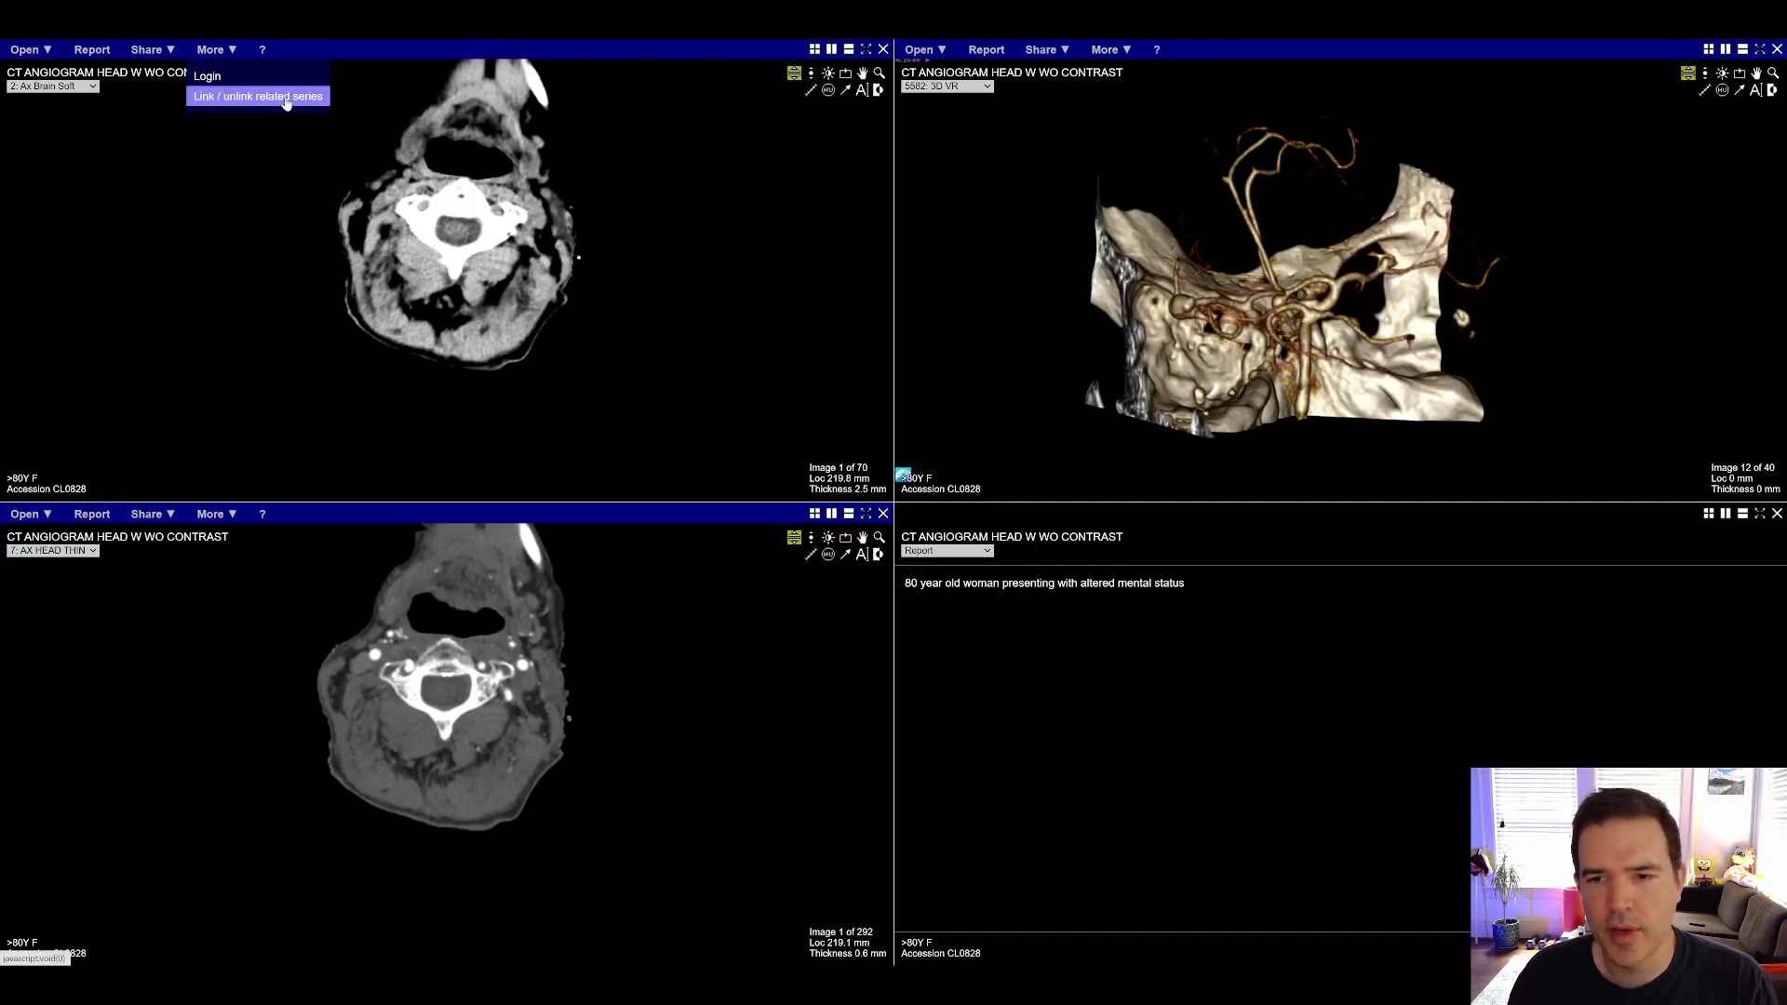
pyautogui.click(287, 99)
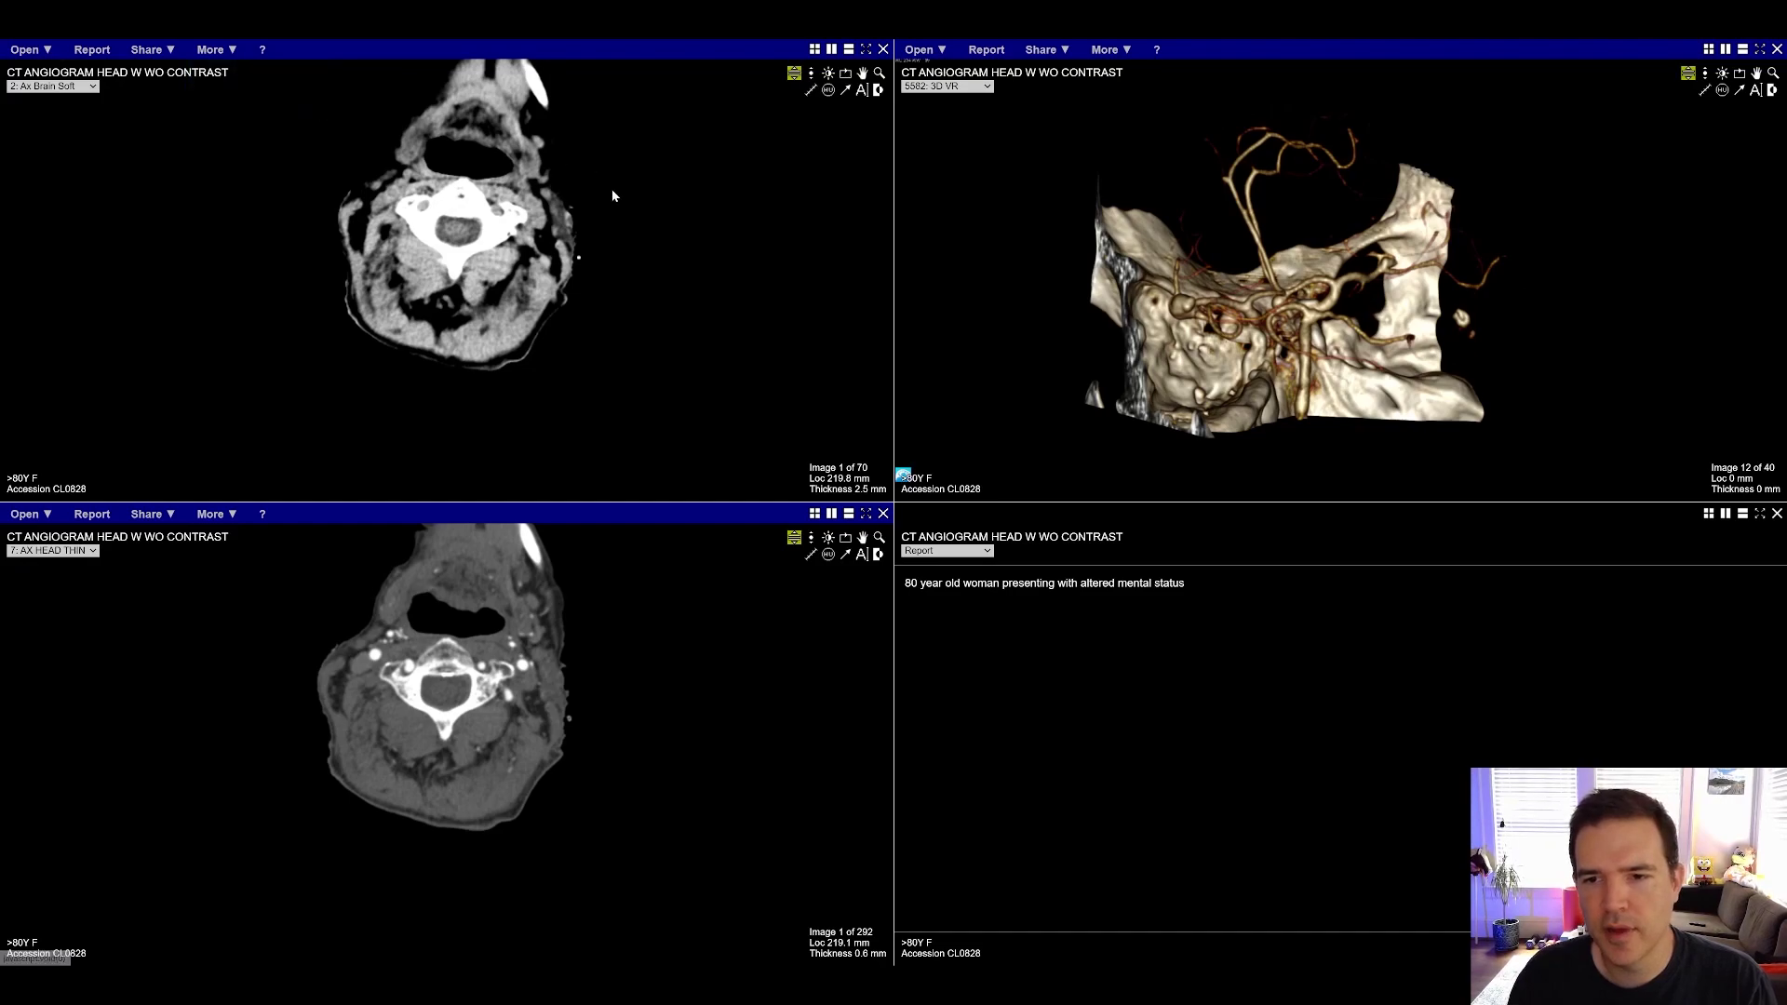
pyautogui.doubleClick(1510, 357)
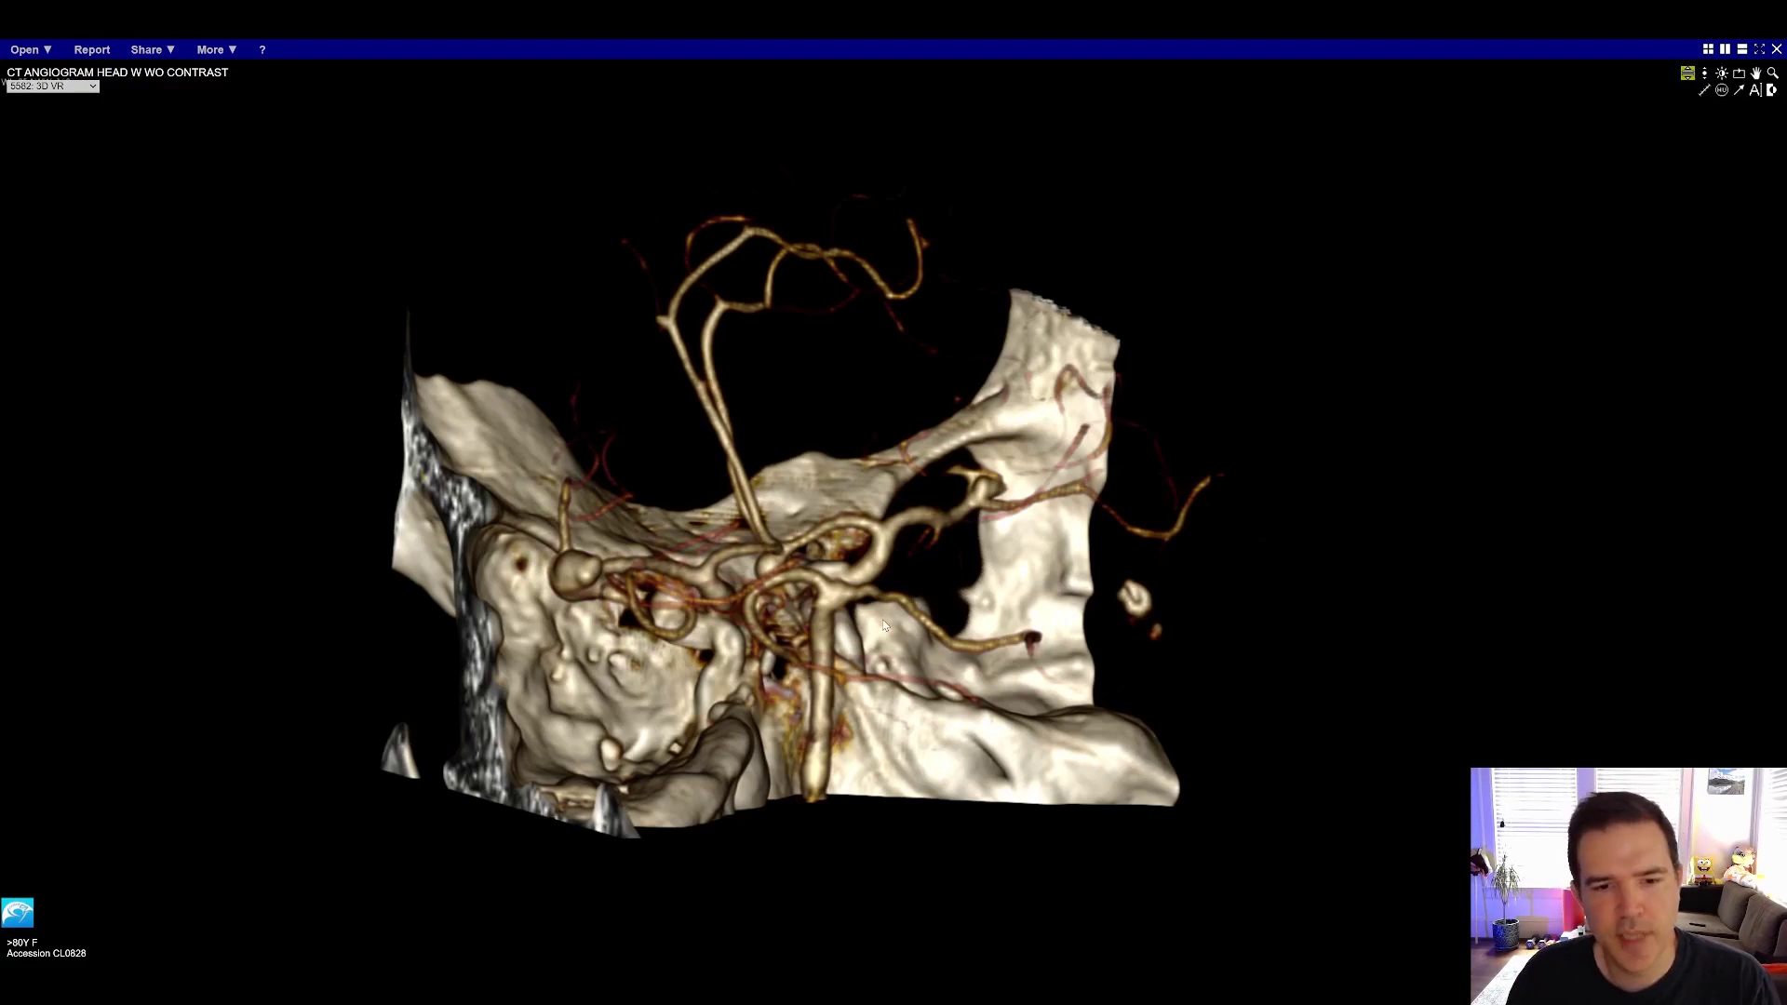
# Turn the 3D rendering to a posterior view and examine the basilar artery, posterior cerebral arteries and circle of Willis
pyautogui.scroll(-1, 842, 620)
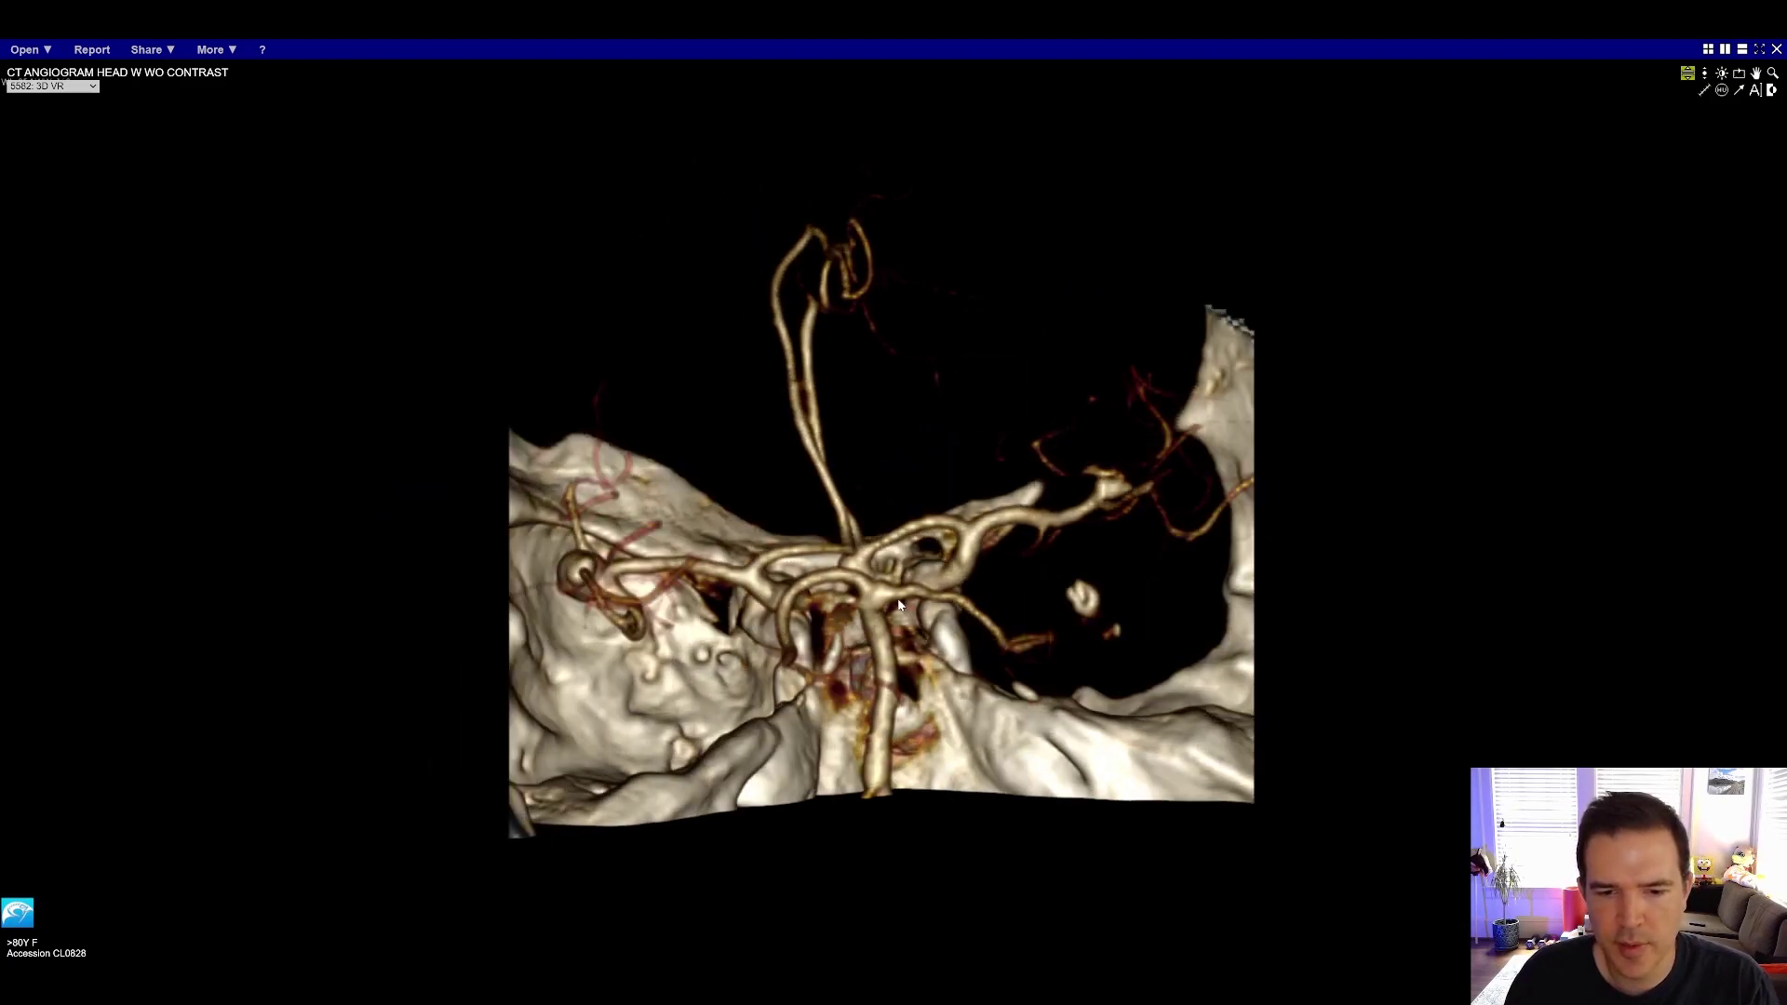
pyautogui.scroll(3, 964, 619)
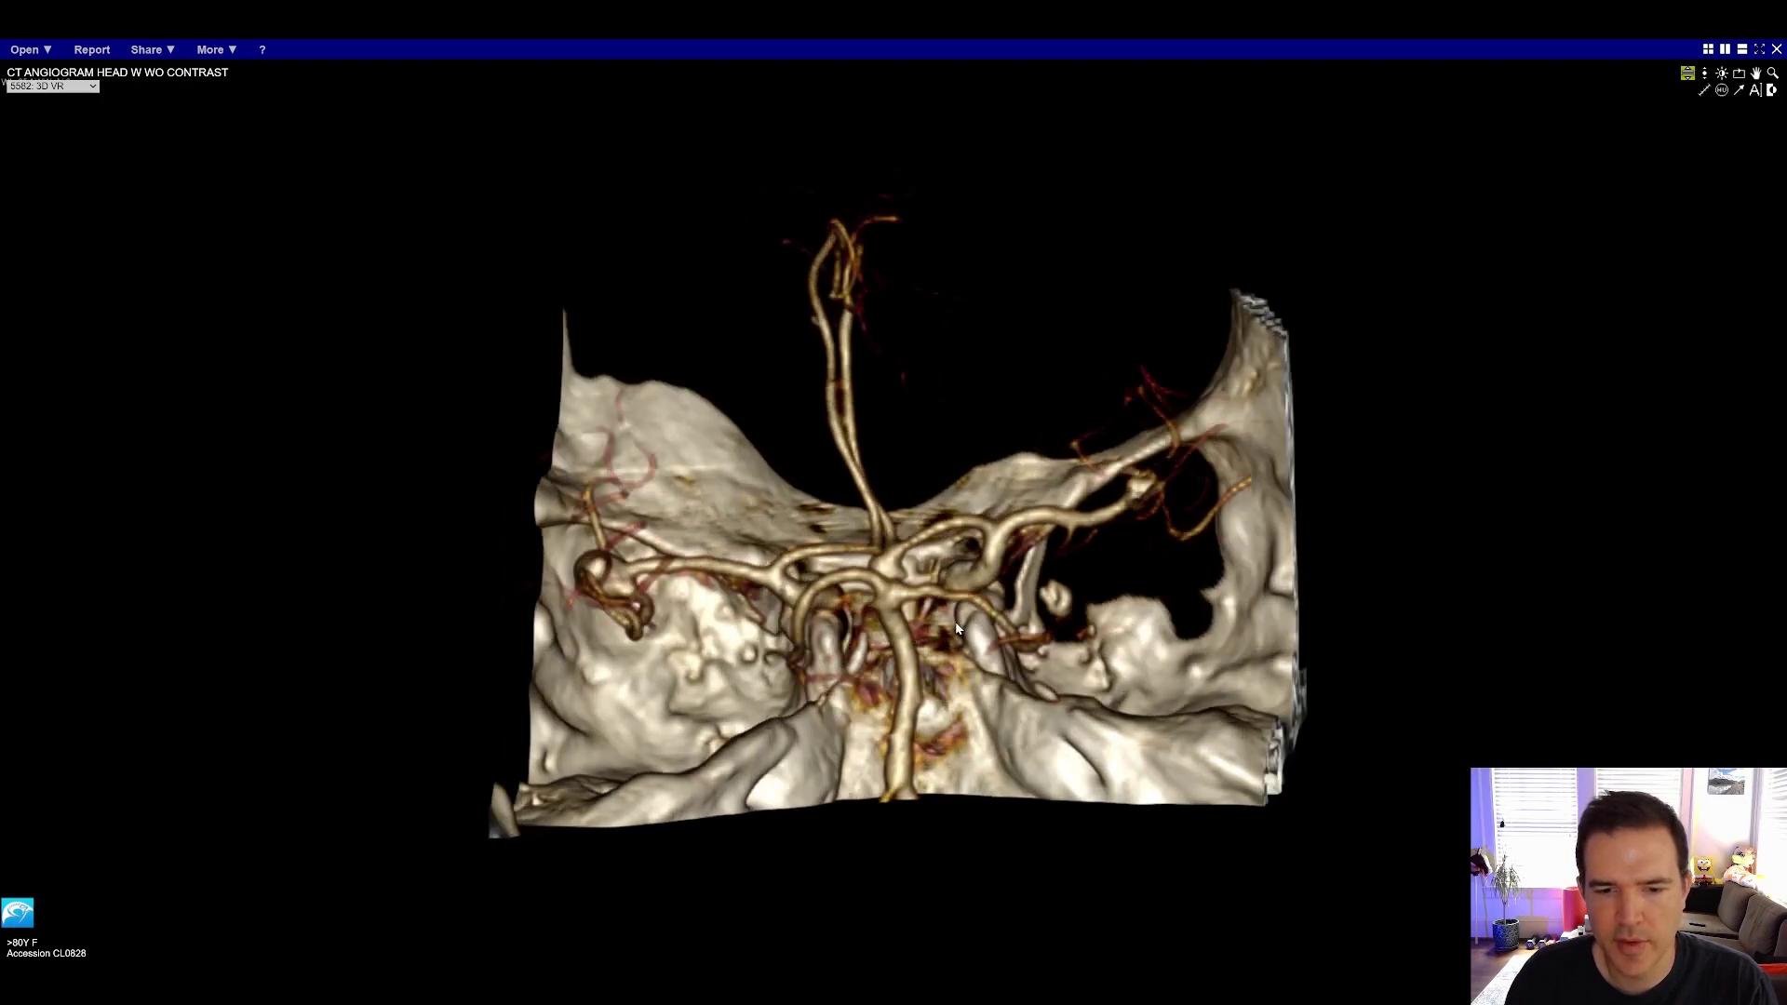
pyautogui.scroll(-4, 952, 624)
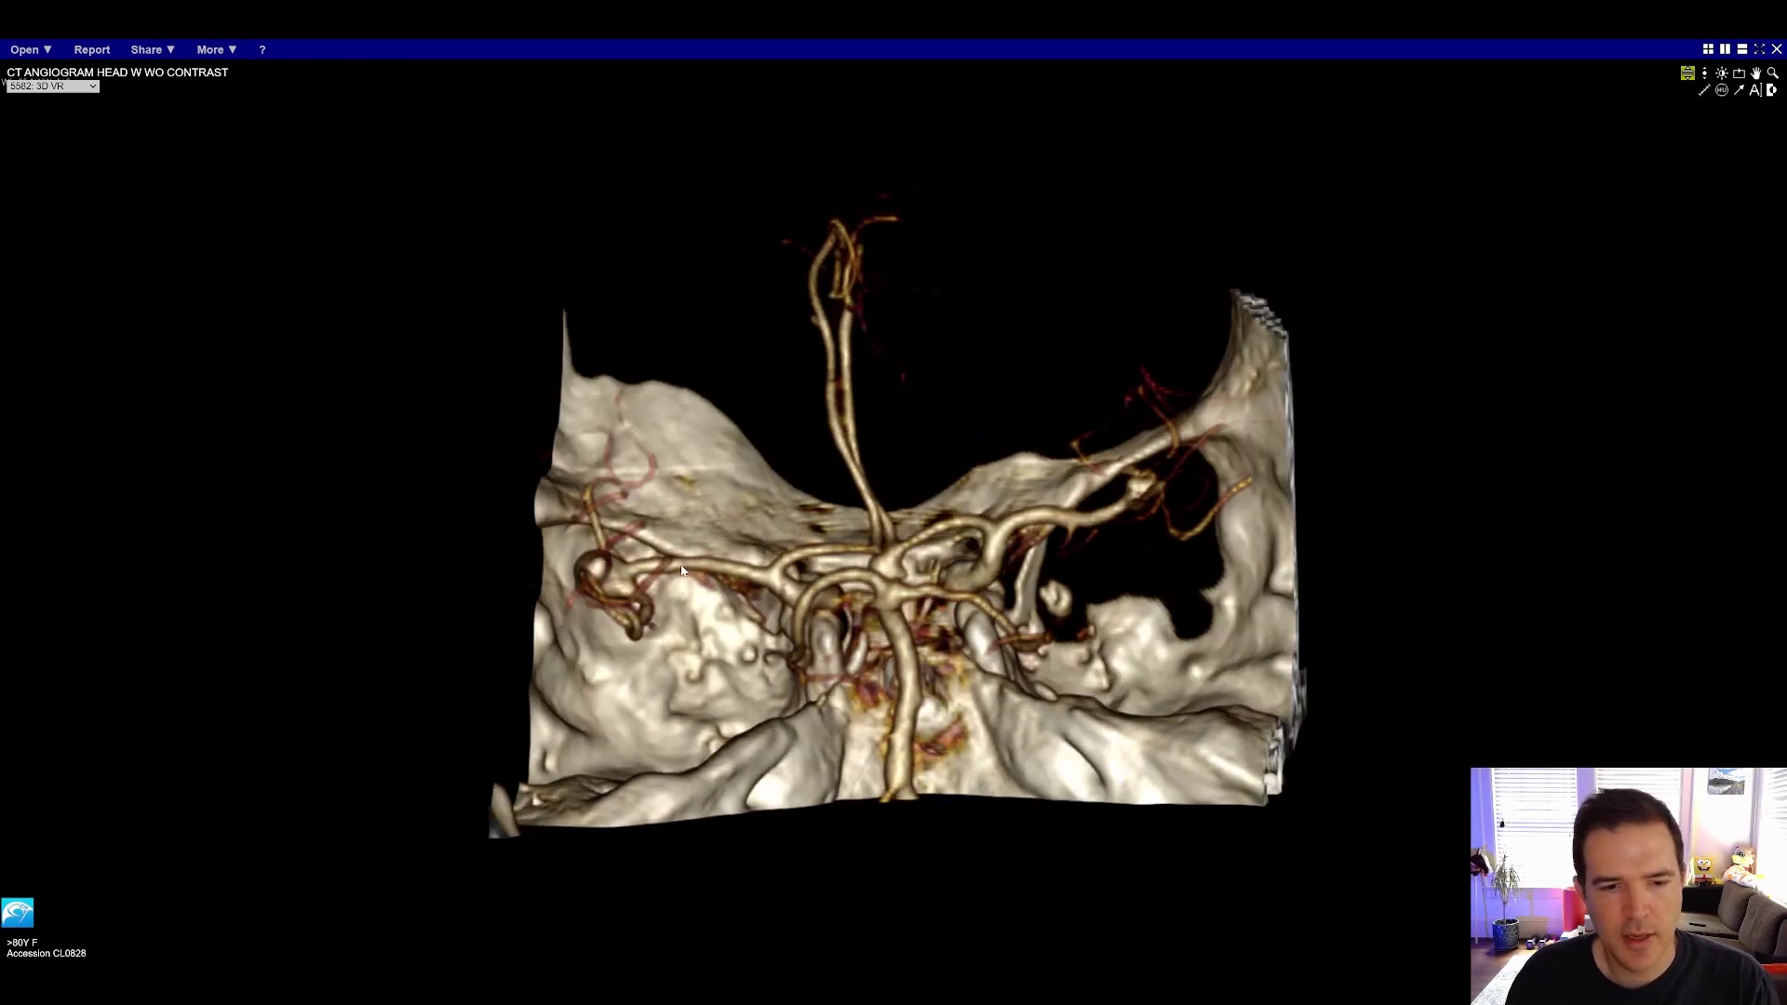
# Inspect the left middle cerebral artery bifurcation on the 3D rendering from several angles
pyautogui.scroll(-1, 738, 568)
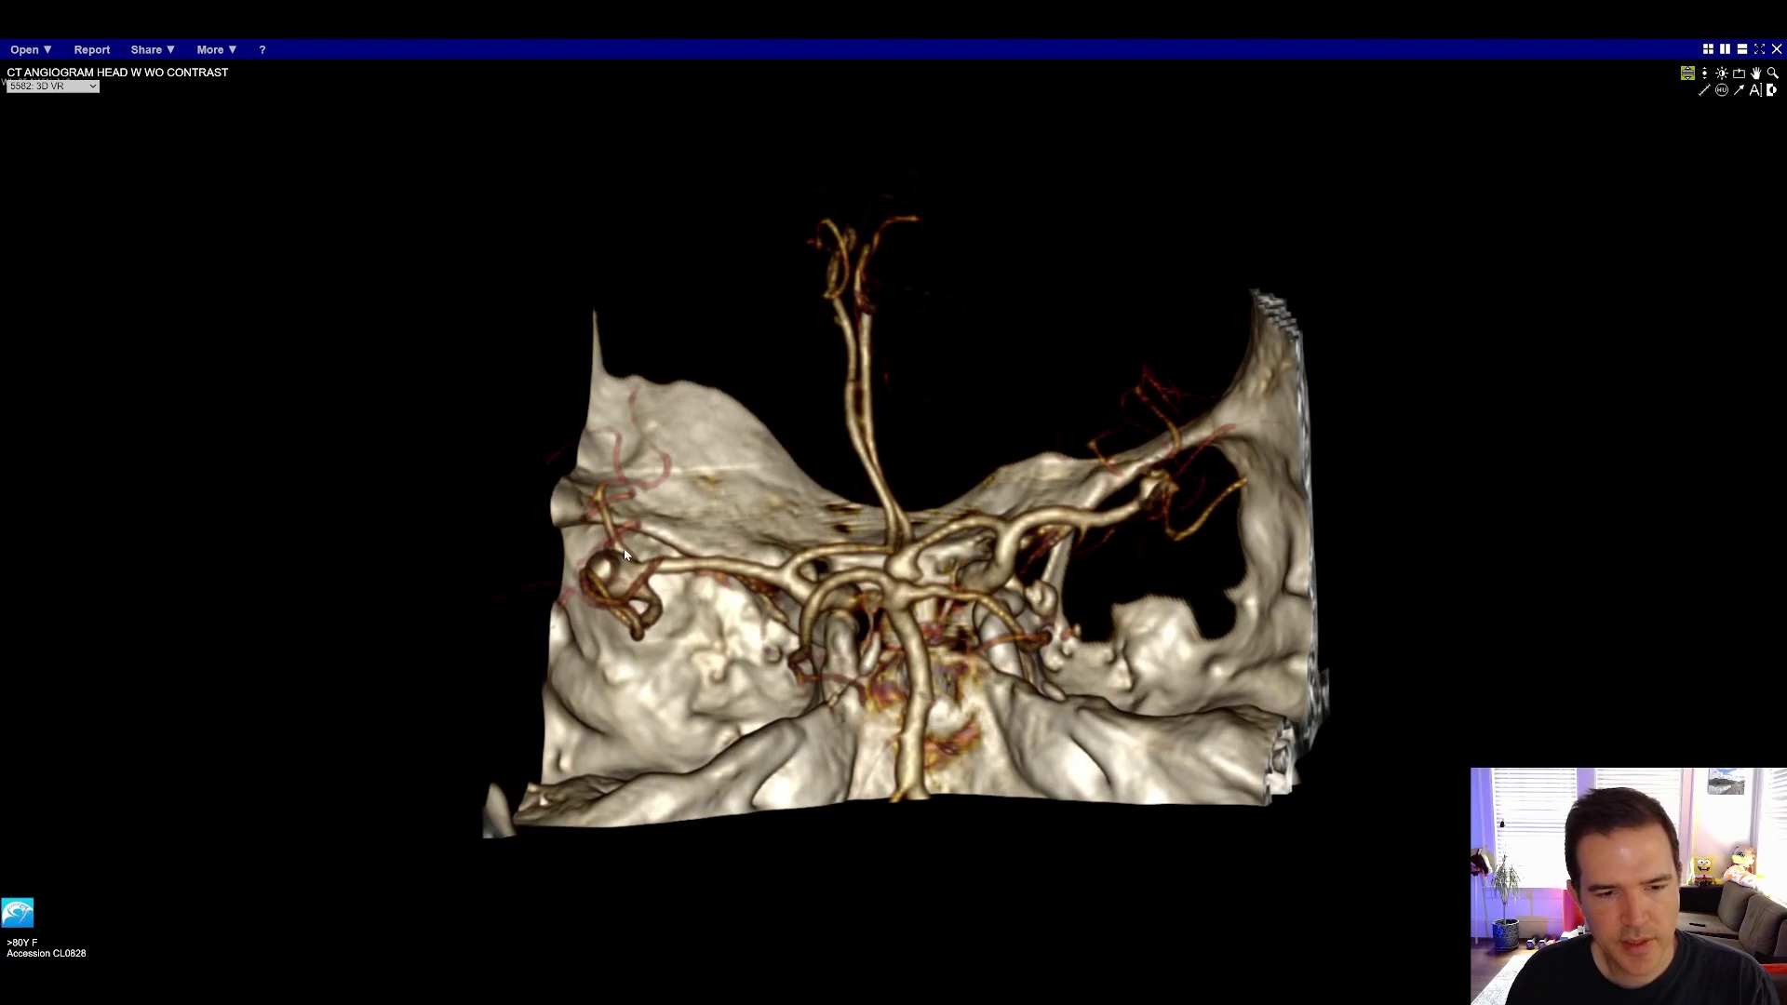
pyautogui.scroll(-8, 633, 559)
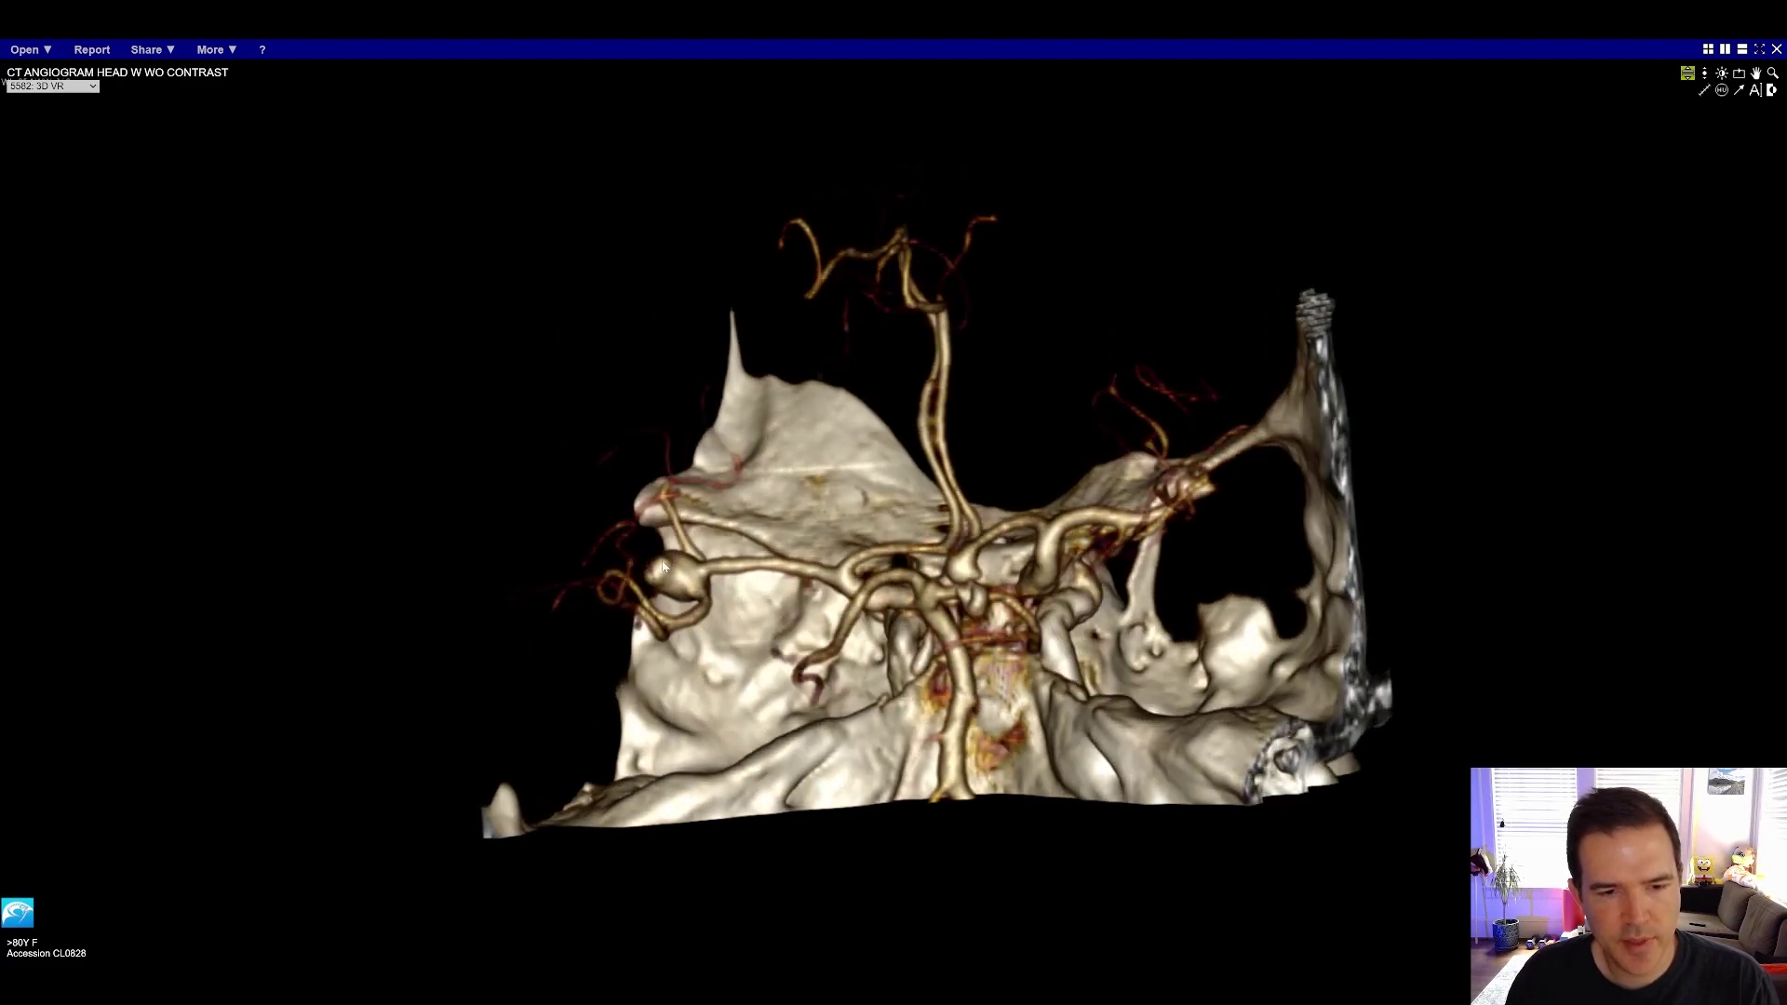
pyautogui.scroll(3, 745, 592)
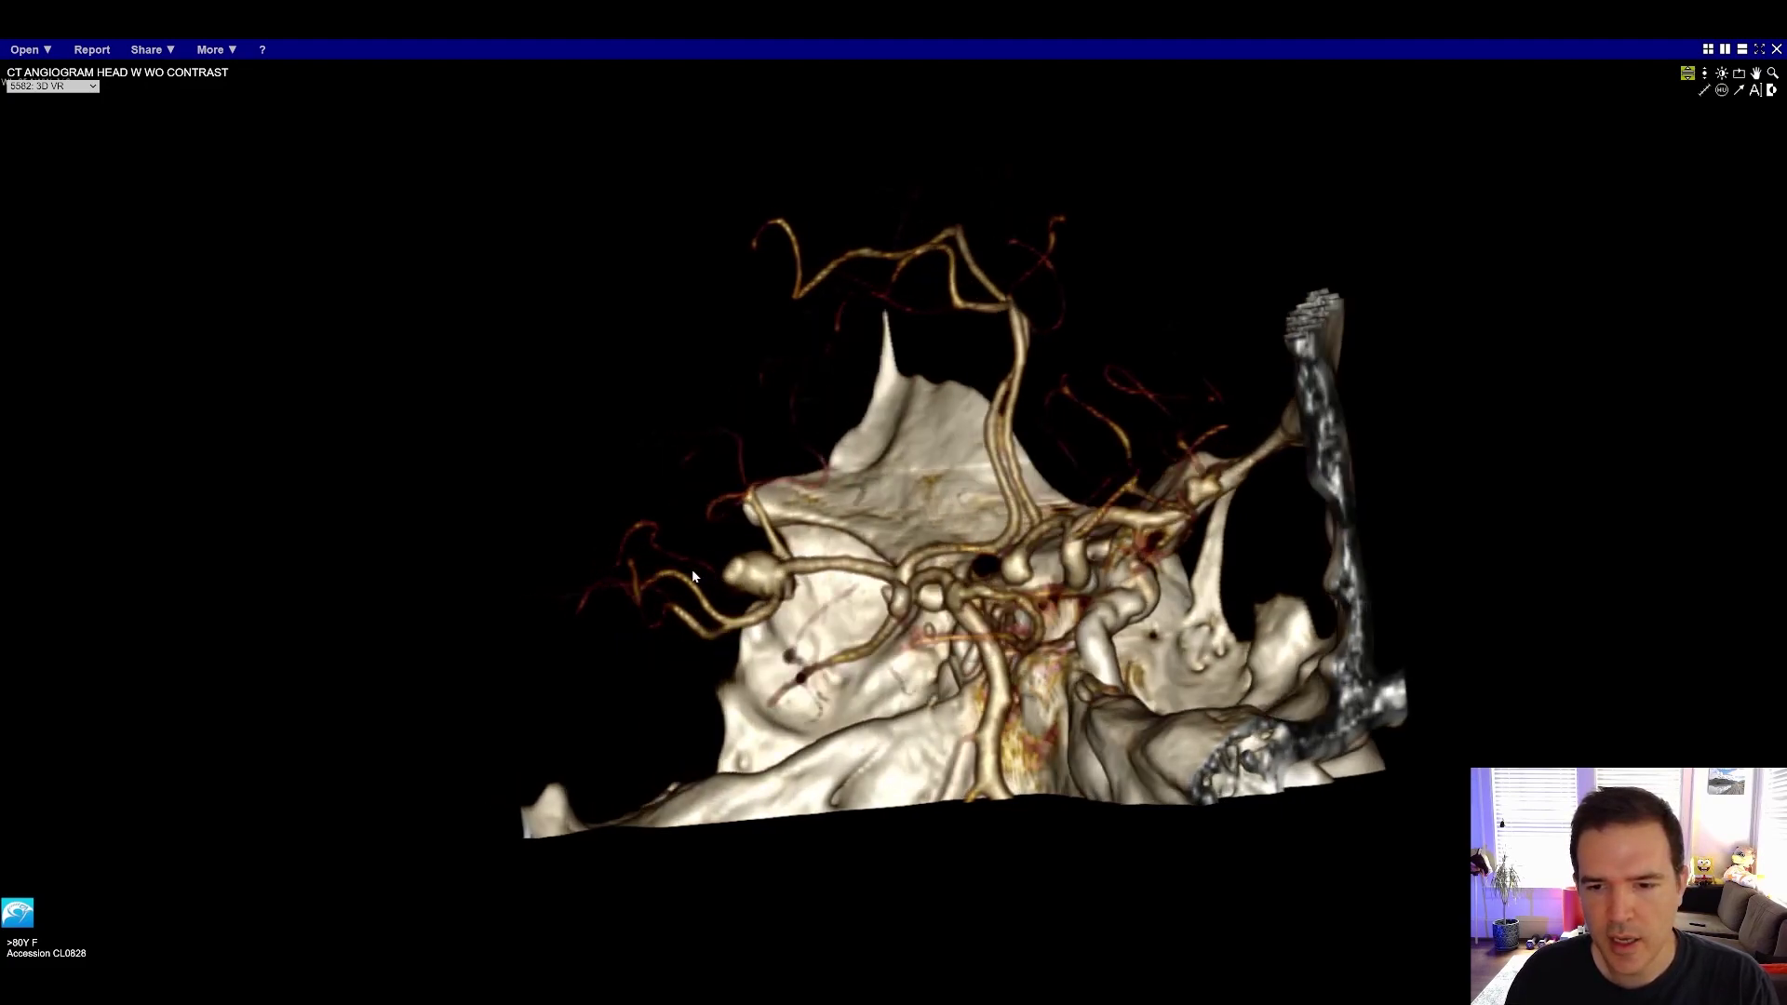
# Compare the right middle cerebral artery and its bifurcation on the 3D rendering
pyautogui.scroll(-8, 798, 575)
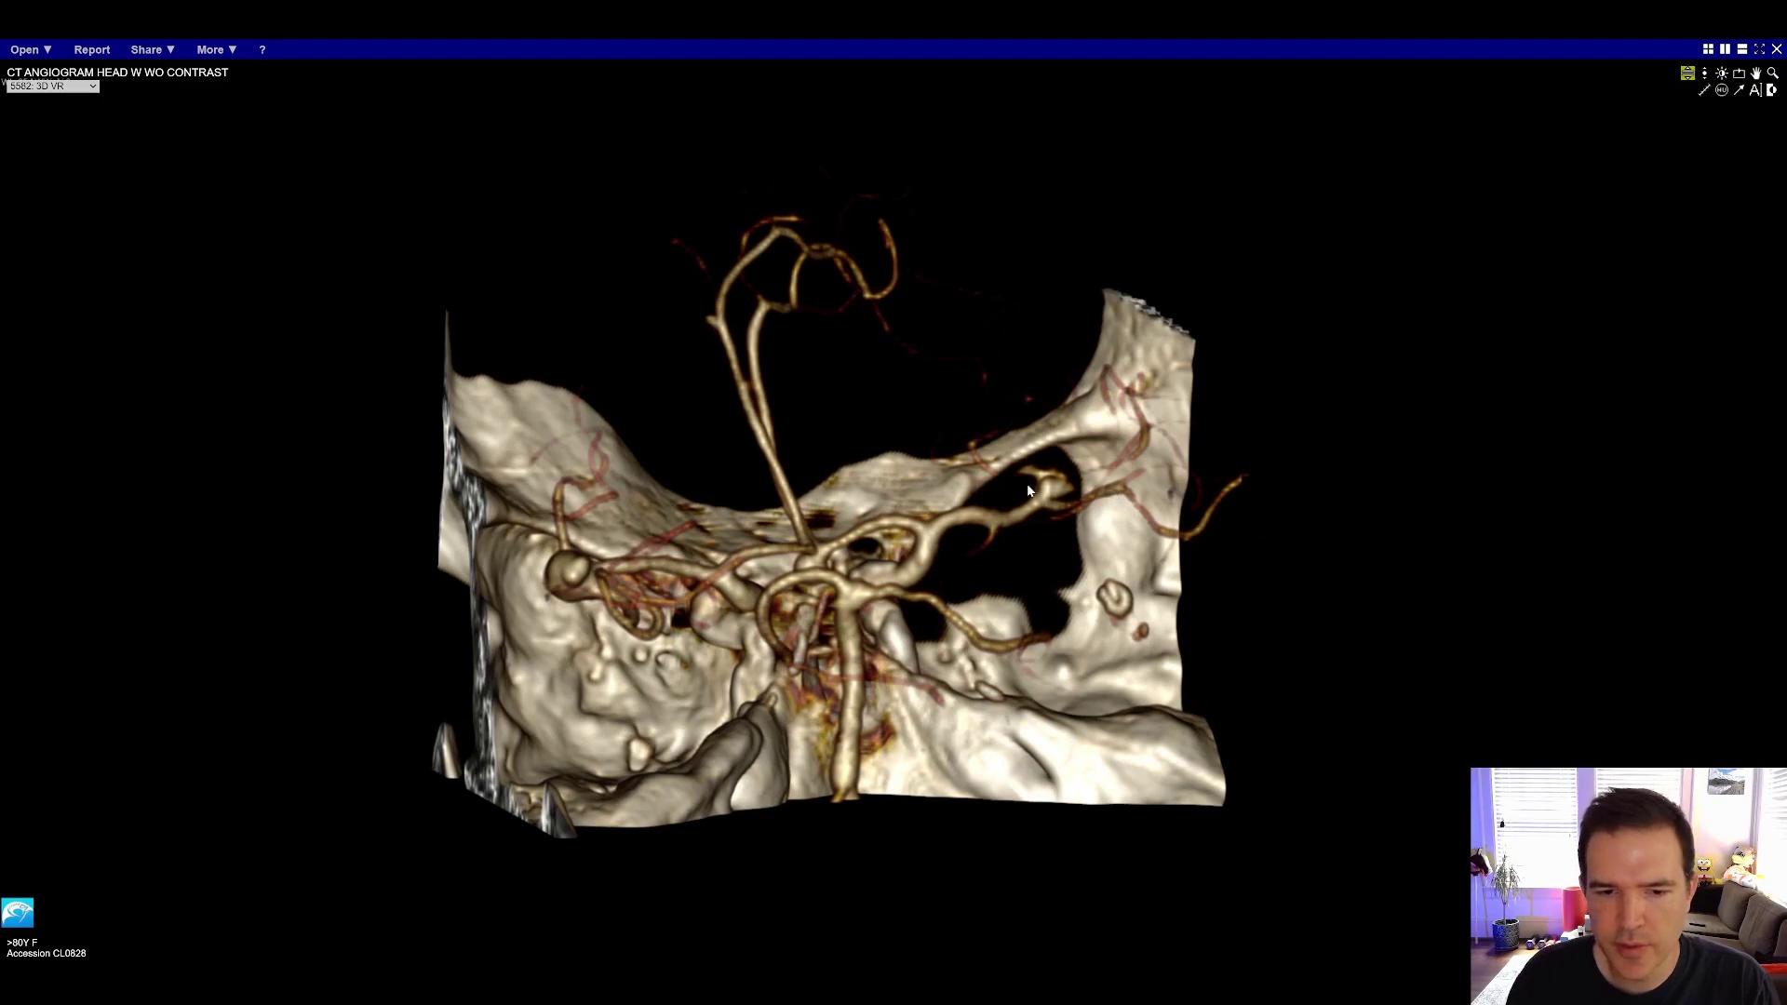
pyautogui.scroll(-8, 993, 510)
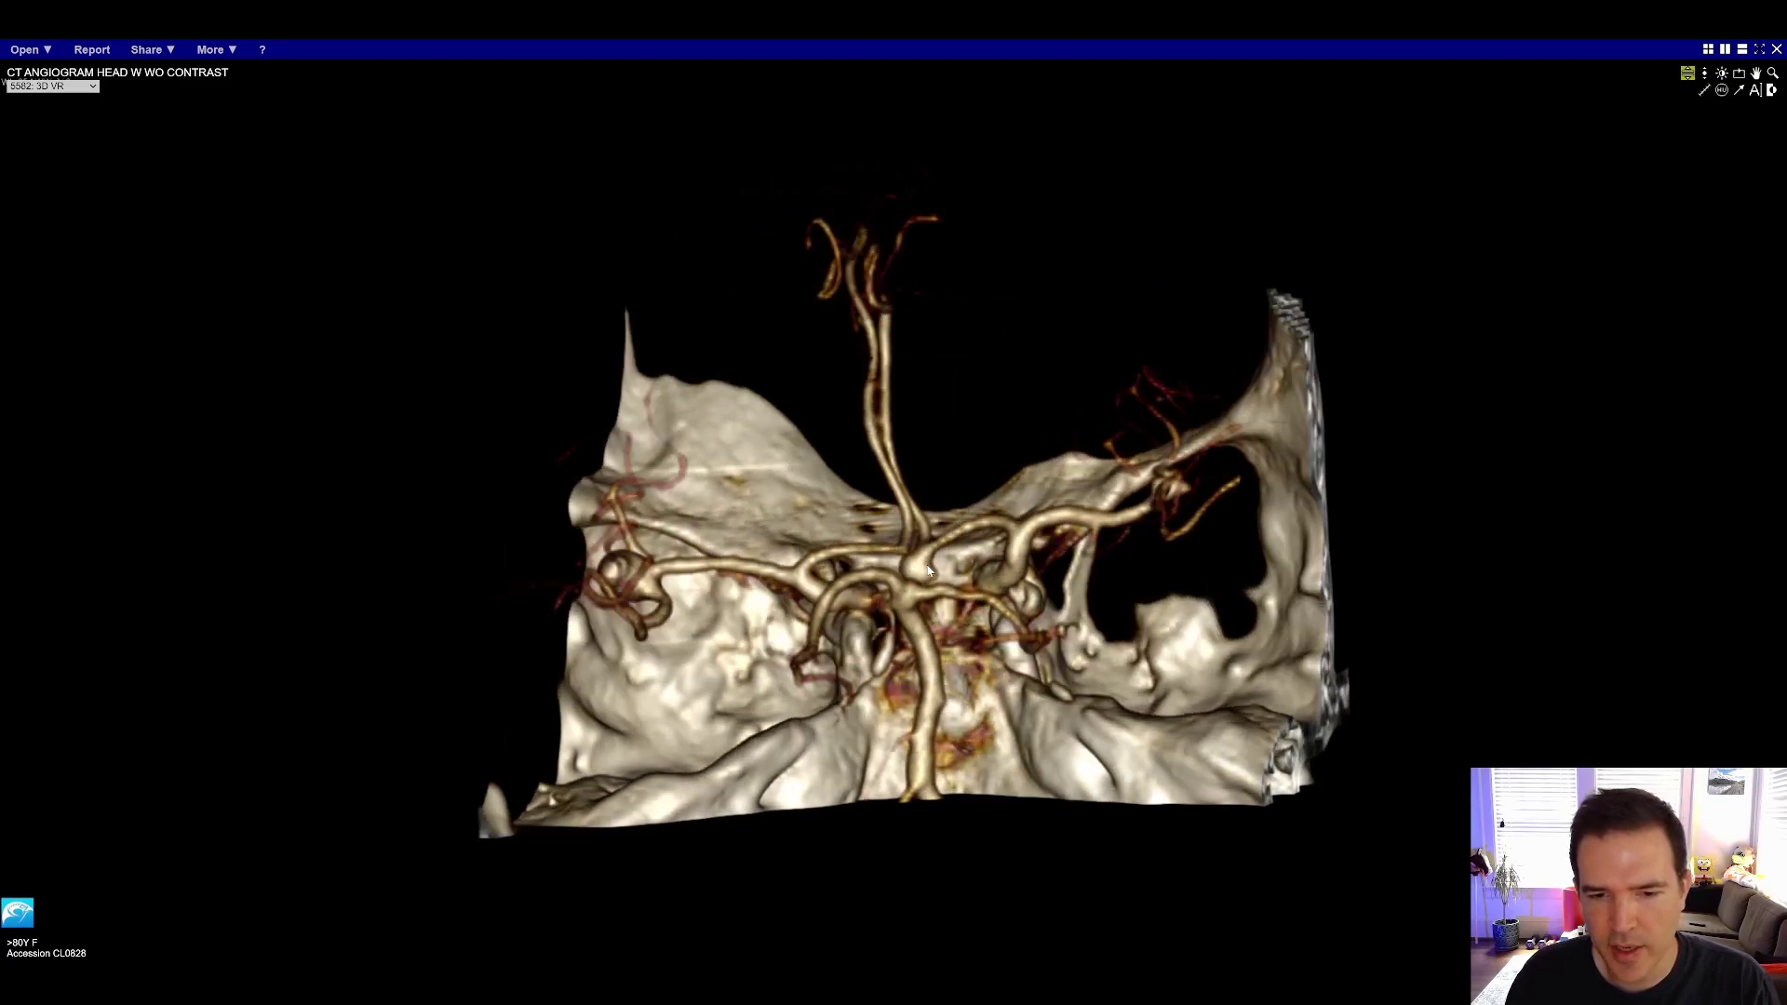